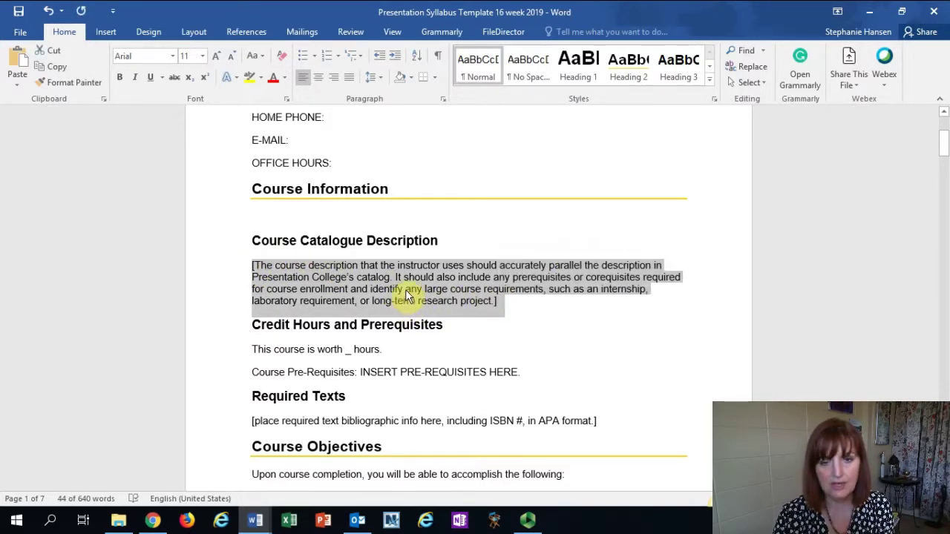
pyautogui.hotkey('shift', 'F10')
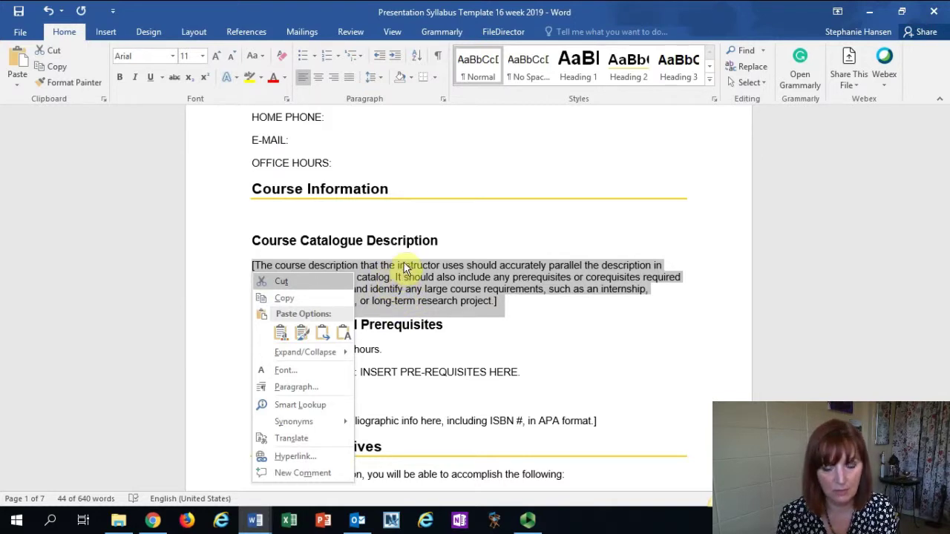
pyautogui.click(343, 334)
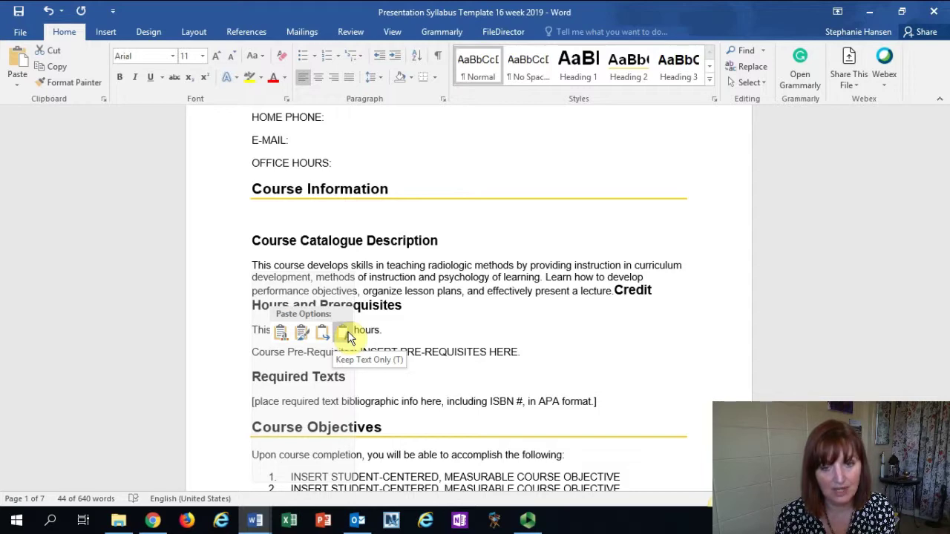
pyautogui.hotkey('ctrl', 'z')
pyautogui.hotkey('shift', 'F10')
pyautogui.press('Escape')
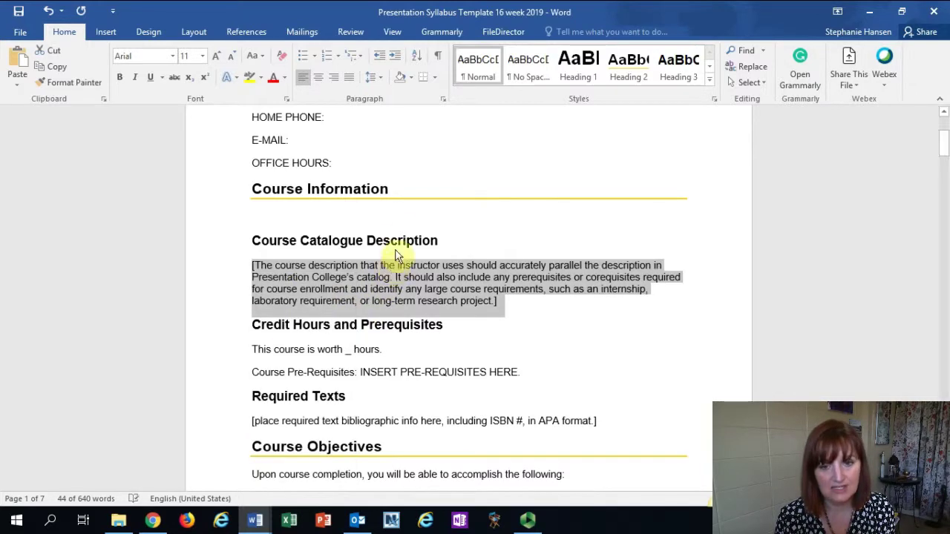
# Step: Replace the bracketed placeholder under Course Catalogue Description with the copied course description, keeping text only and the following heading intact
pyautogui.click(505, 312)
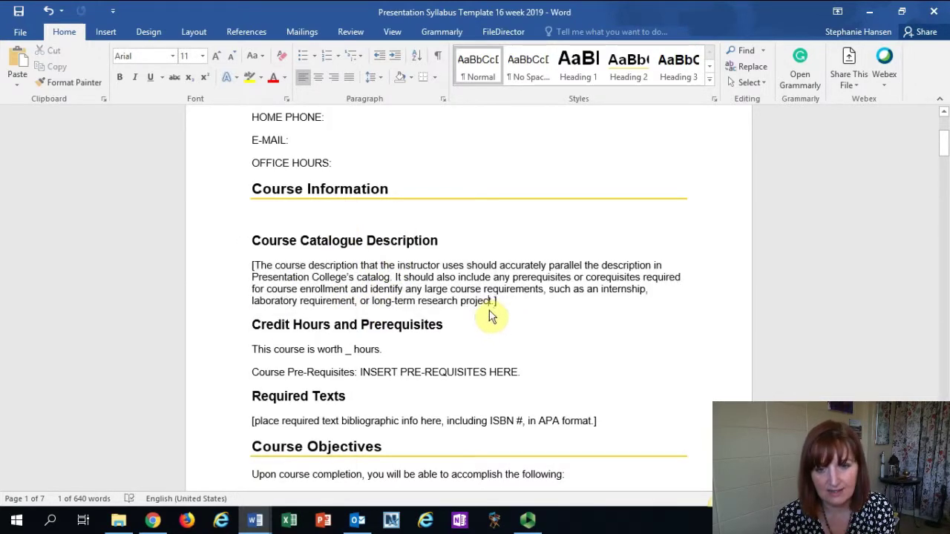
pyautogui.moveTo(496, 304); pyautogui.dragTo(254, 271)
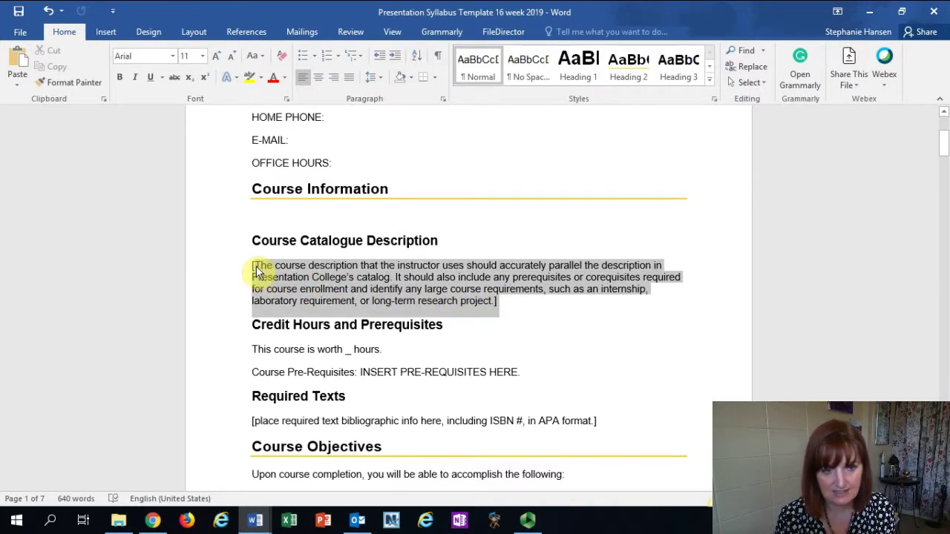
pyautogui.click(257, 272)
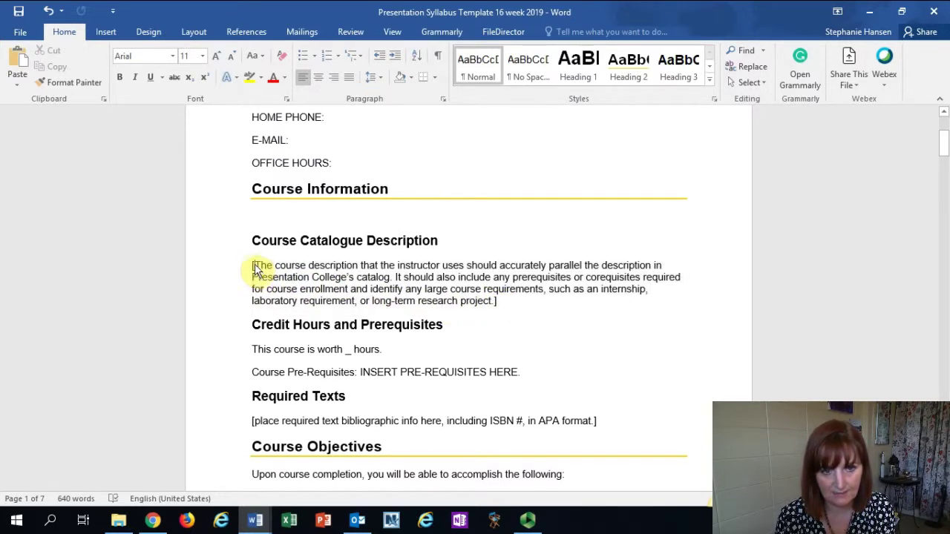
pyautogui.moveTo(219, 274); pyautogui.dragTo(483, 308)
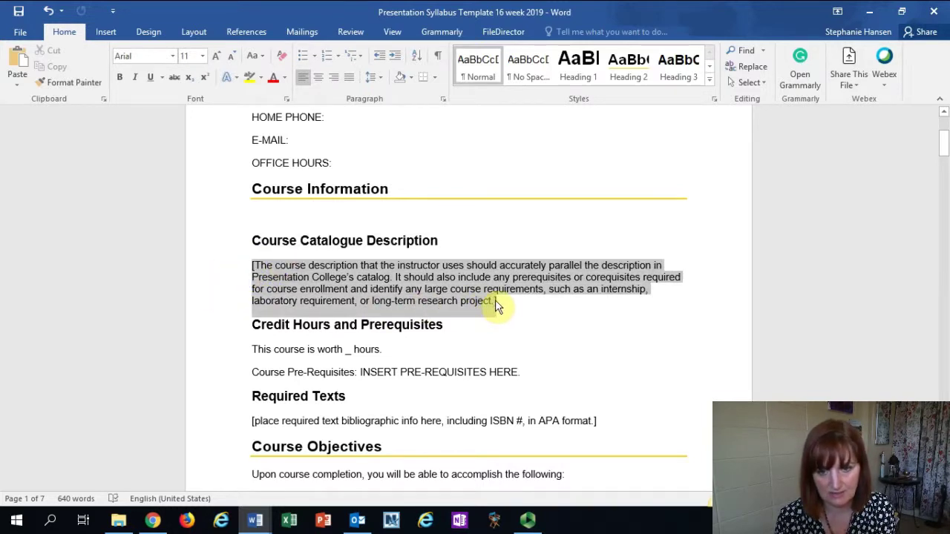
pyautogui.hotkey('shift', 'F10')
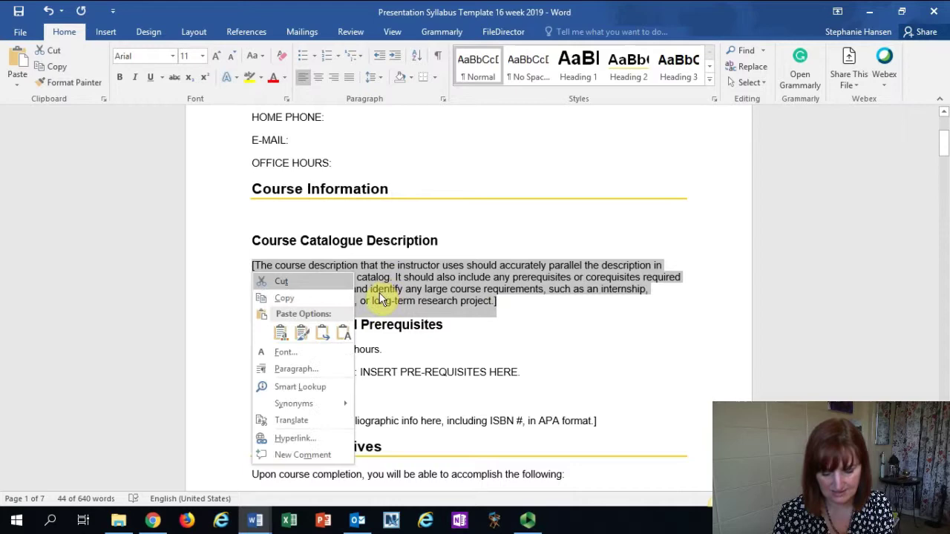
pyautogui.click(343, 334)
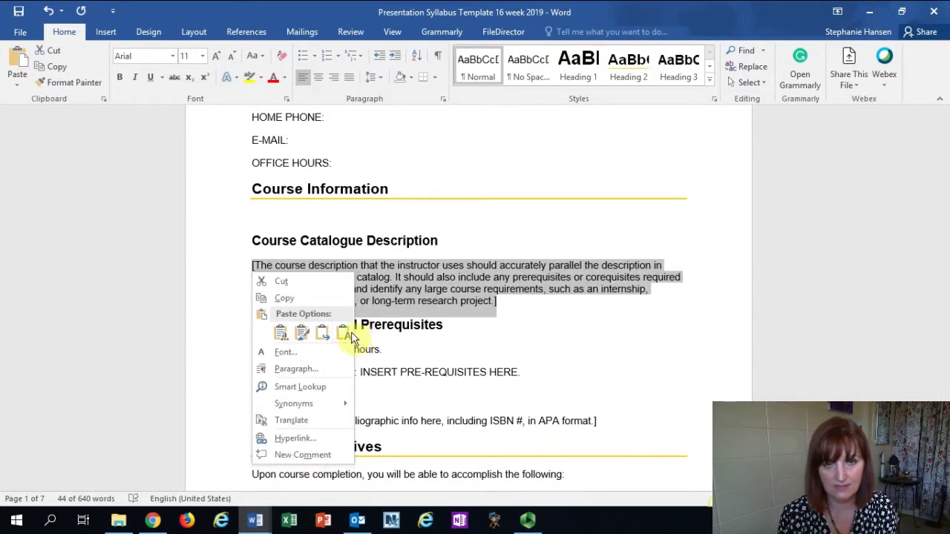
pyautogui.click(344, 329)
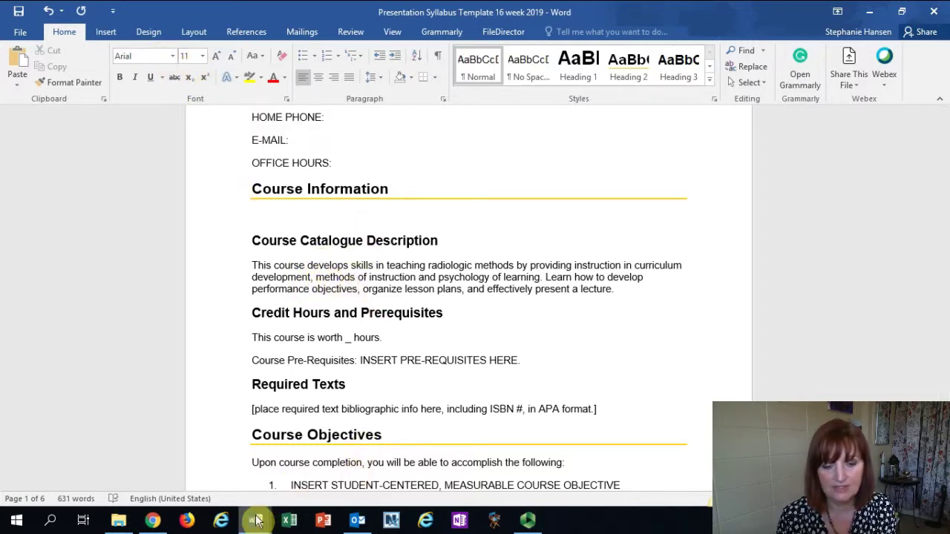
# Step: Compare the catalogue description in the RT353 syllabus 1 document with the one in the syllabus template
pyautogui.moveTo(256, 519)
pyautogui.click(370, 434)
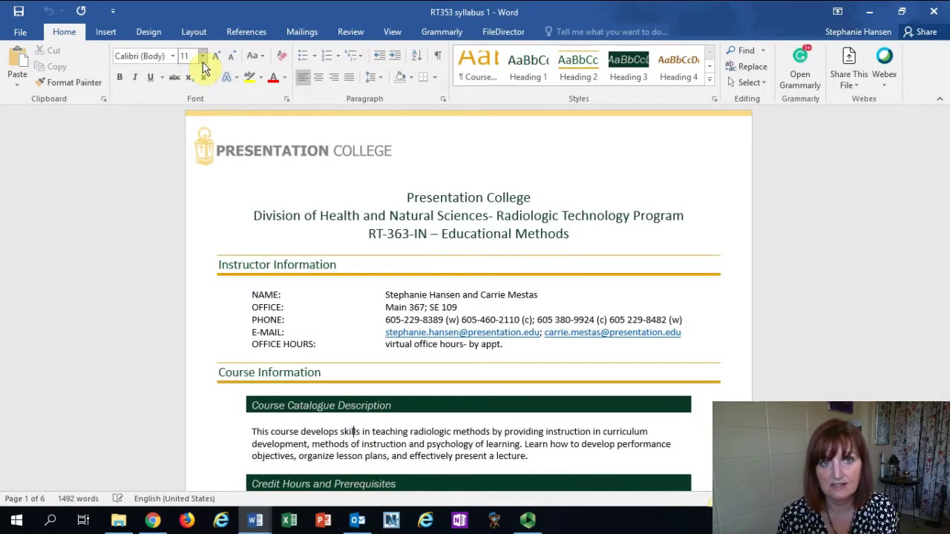
pyautogui.moveTo(256, 520)
pyautogui.click(202, 413)
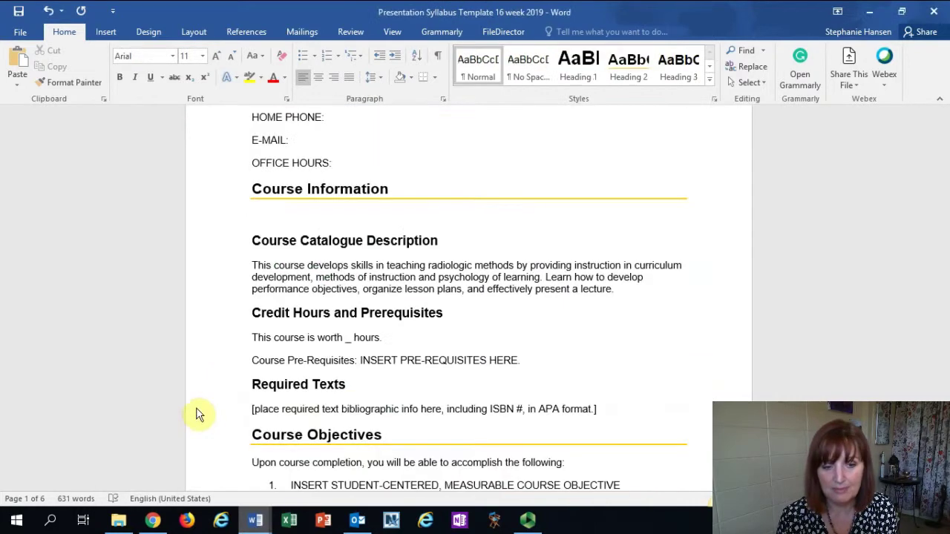
pyautogui.click(296, 278)
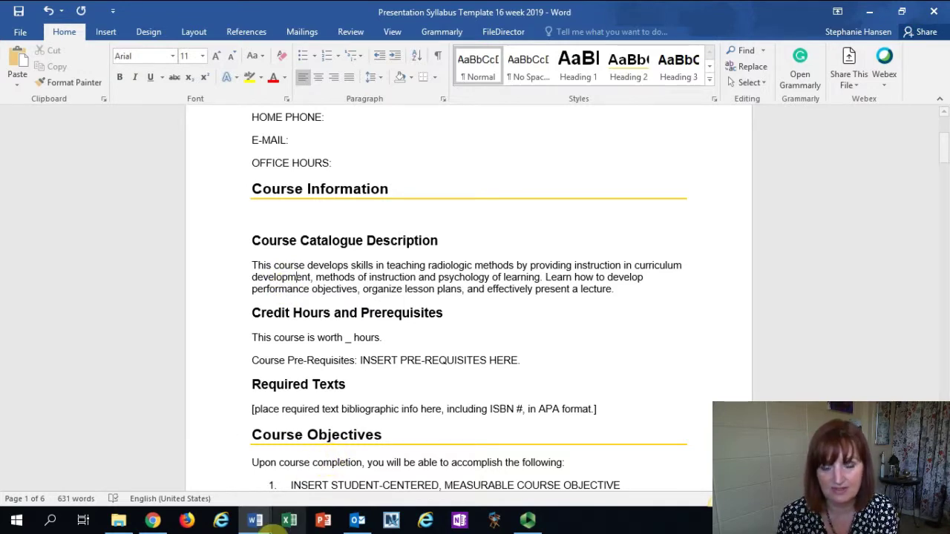
# Step: Check the credit hours in RT353 syllabus 1 and fill in 3 hours as the course's worth in the syllabus template
pyautogui.moveTo(256, 520)
pyautogui.click(324, 479)
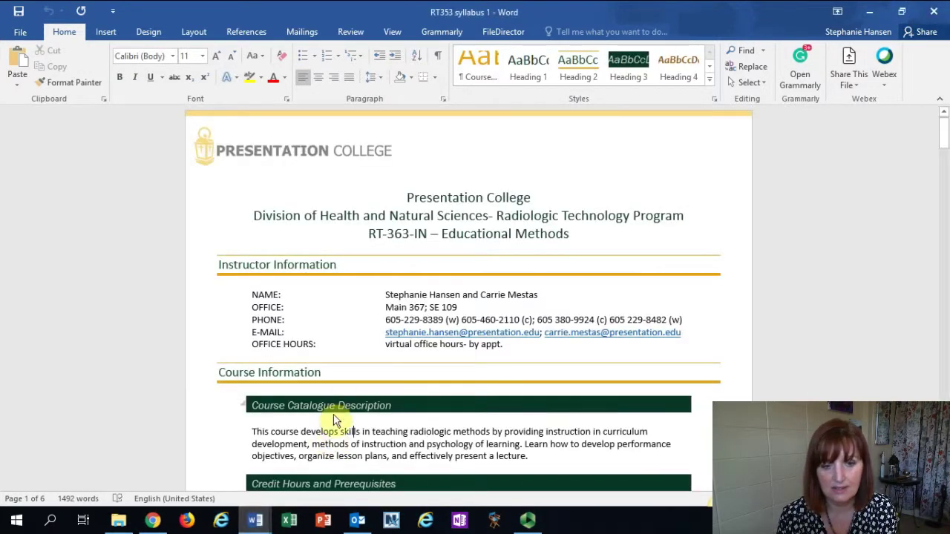
pyautogui.scroll(-2, 247, 466)
pyautogui.scroll(-5, 247, 466)
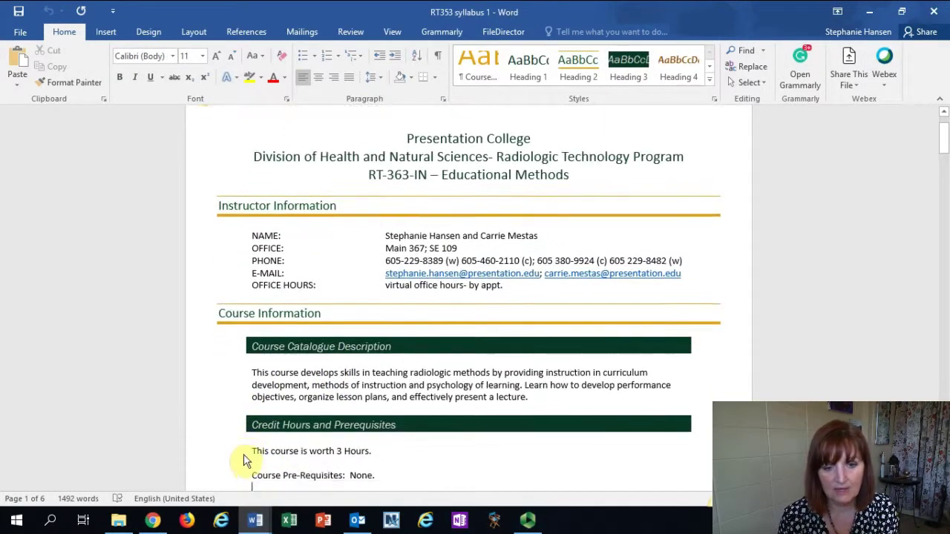
pyautogui.scroll(-2, 232, 412)
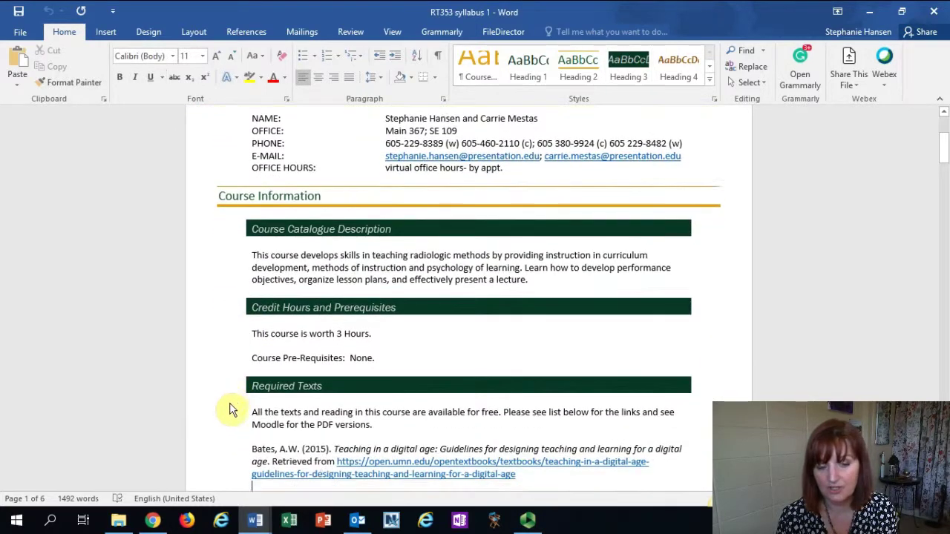
pyautogui.scroll(-13, 557, 401)
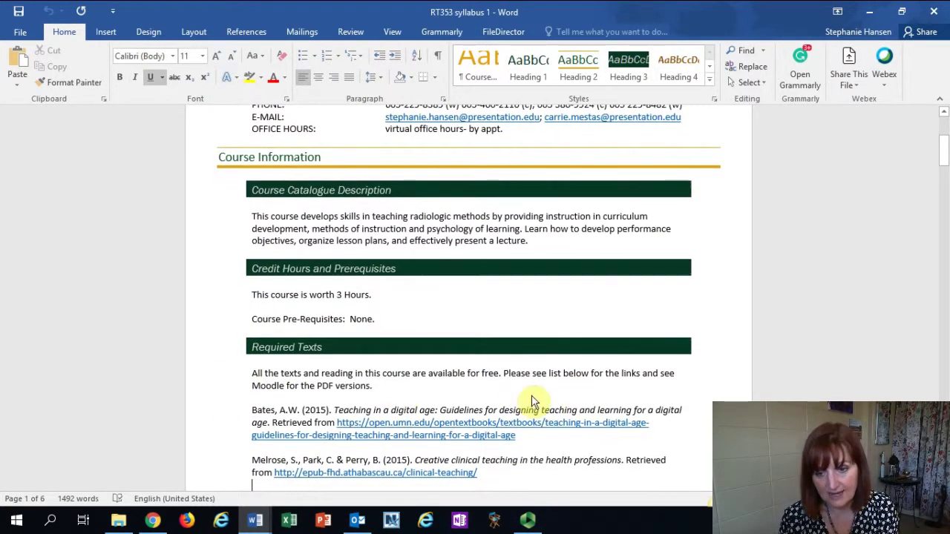
pyautogui.moveTo(258, 523)
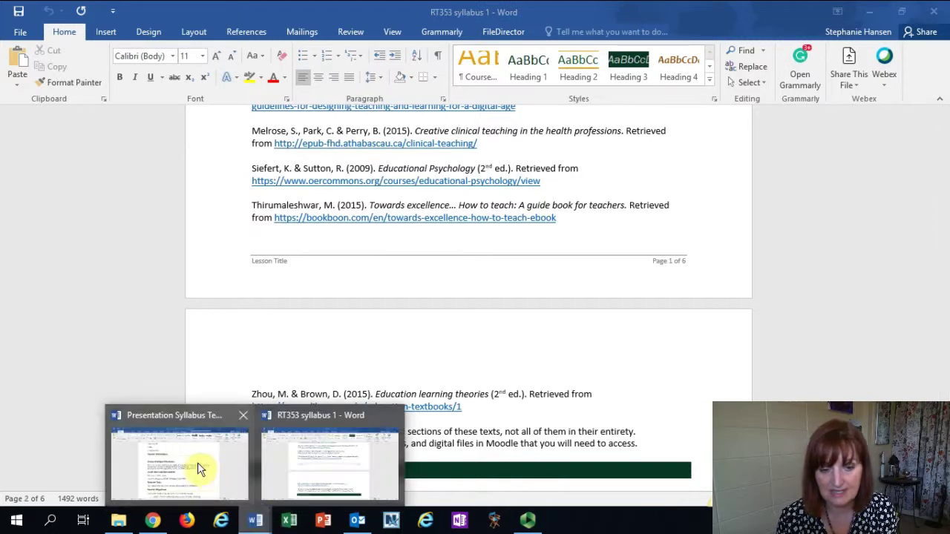
pyautogui.click(197, 468)
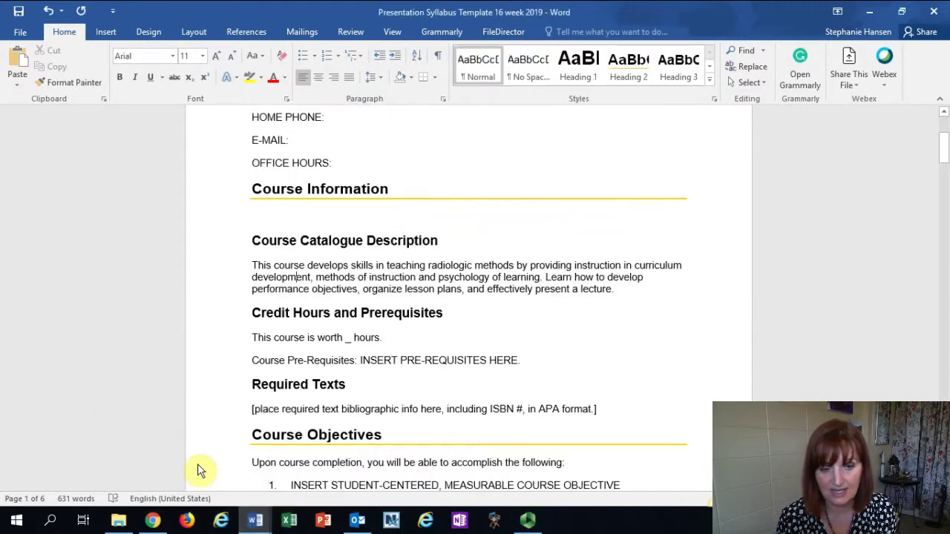
pyautogui.click(354, 338)
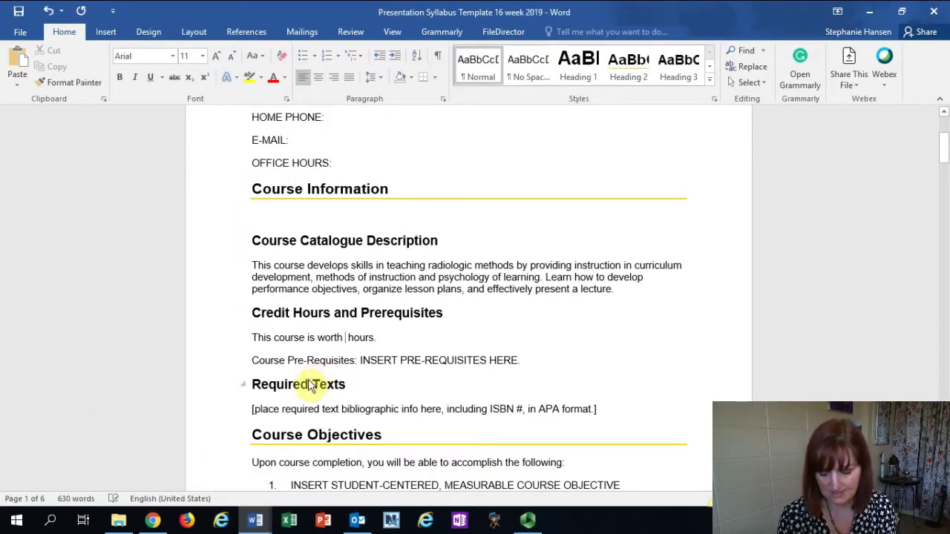
pyautogui.write('3')
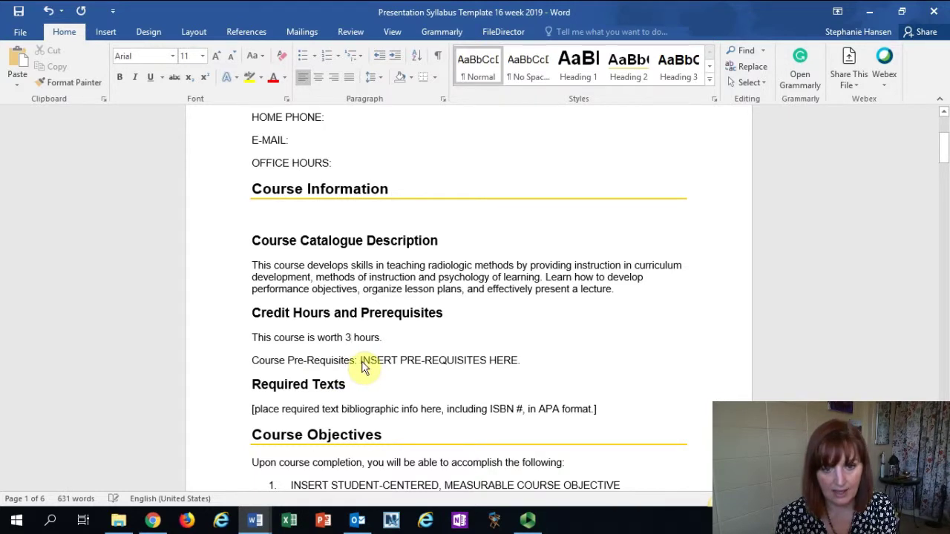
# Step: Check the prerequisites in RT353 syllabus 1 and replace the template's pre-requisites placeholder with "None"
pyautogui.moveTo(375, 365); pyautogui.dragTo(515, 369)
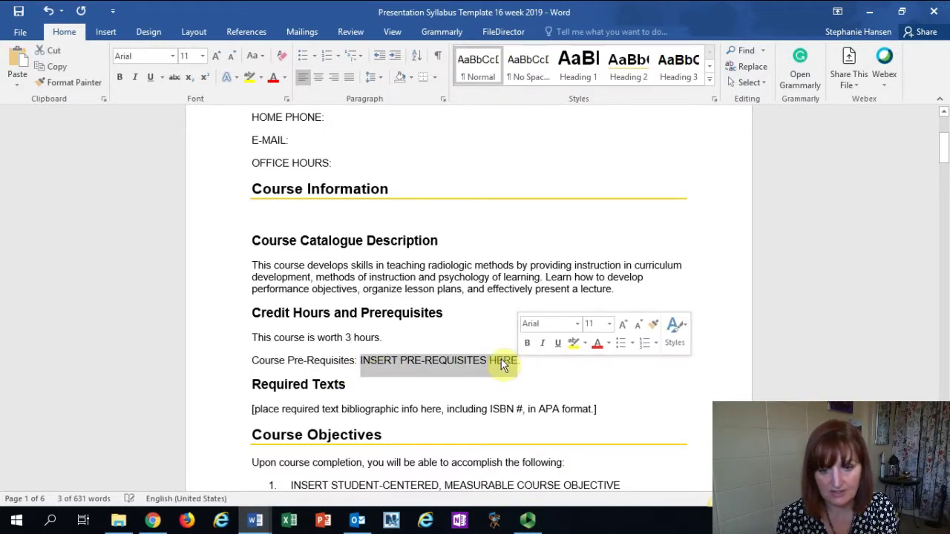
pyautogui.click(255, 520)
pyautogui.click(308, 479)
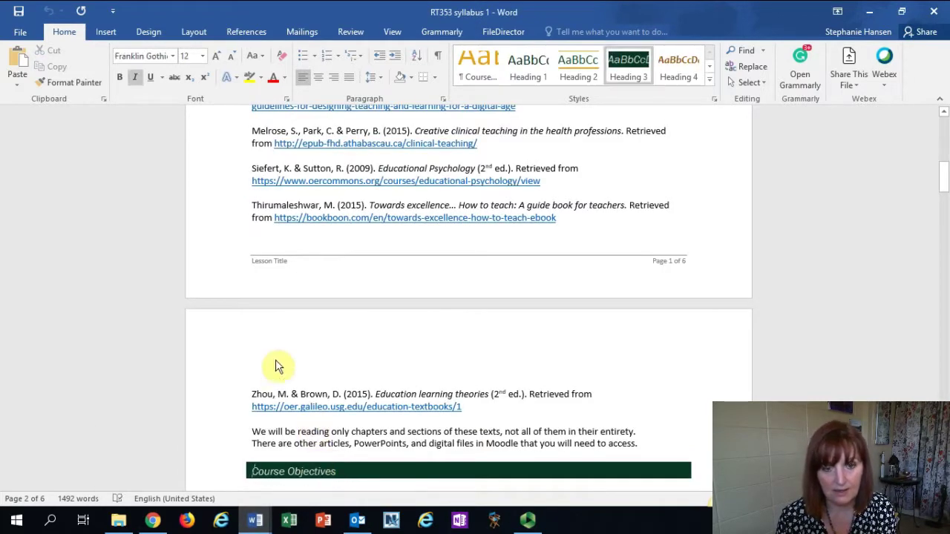
pyautogui.scroll(-1, 267, 327)
pyautogui.scroll(5, 259, 304)
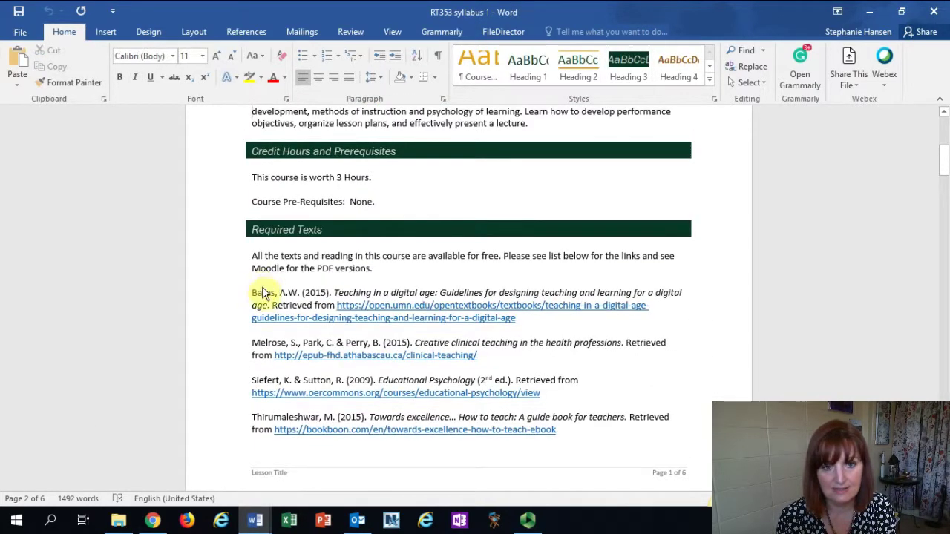
pyautogui.click(255, 519)
pyautogui.click(214, 486)
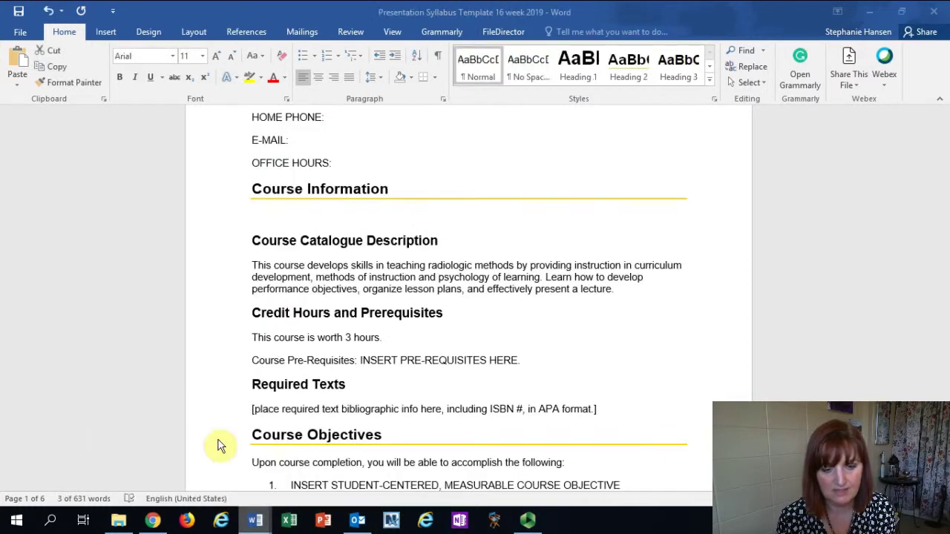
pyautogui.click(363, 364)
pyautogui.write('None')
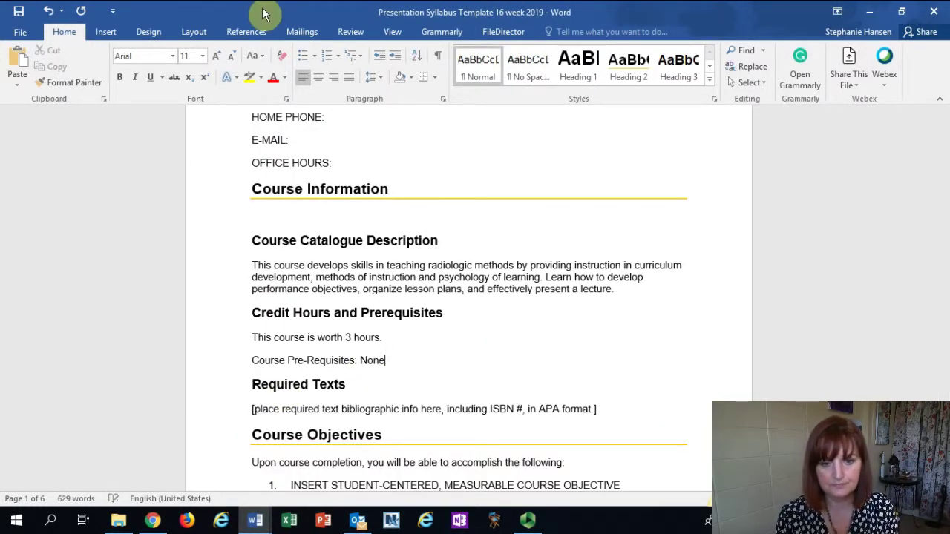
pyautogui.press('Down')
pyautogui.press('Down')
pyautogui.press('Down')
pyautogui.press('Down')
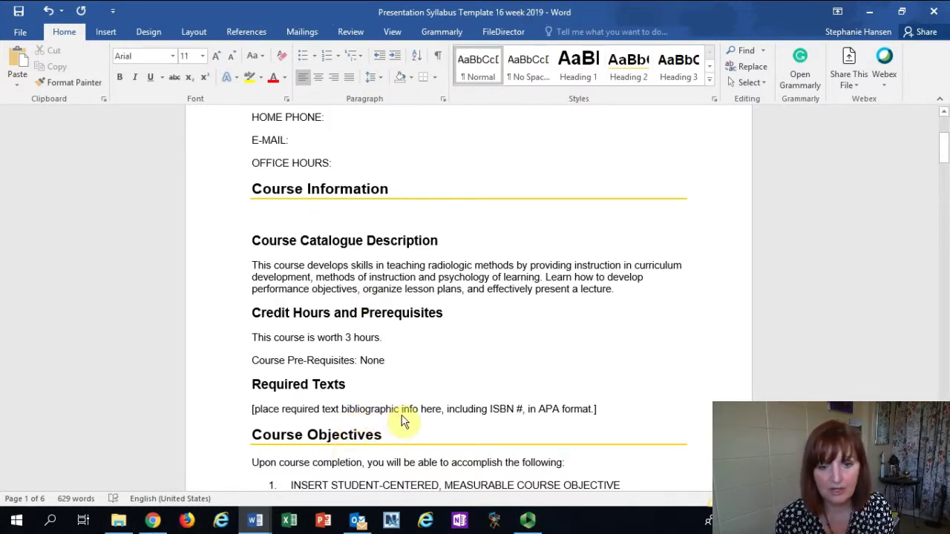
pyautogui.click(525, 414)
pyautogui.write(',')
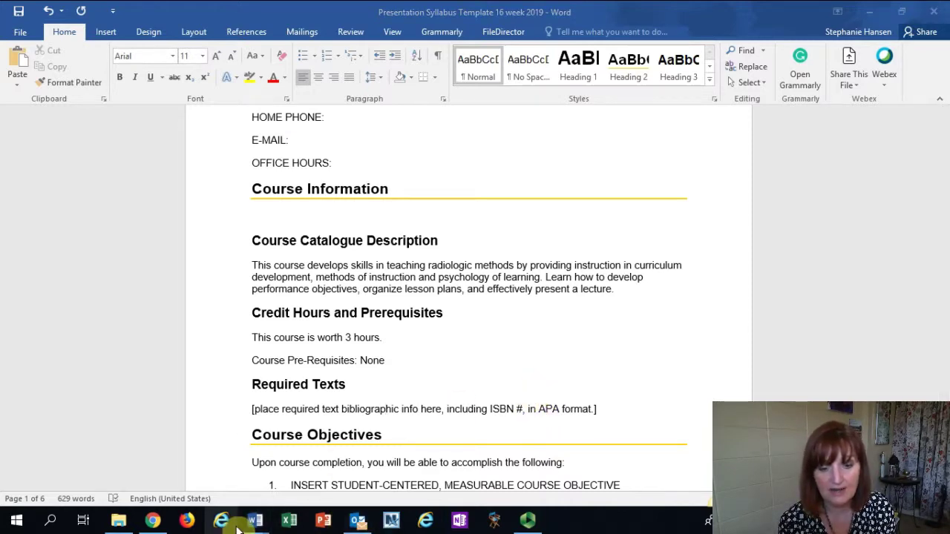
# Step: Copy the whole Required Texts content from RT353 syllabus 1, from the introductory sentence through the closing note about Moodle files
pyautogui.moveTo(258, 497)
pyautogui.click(324, 418)
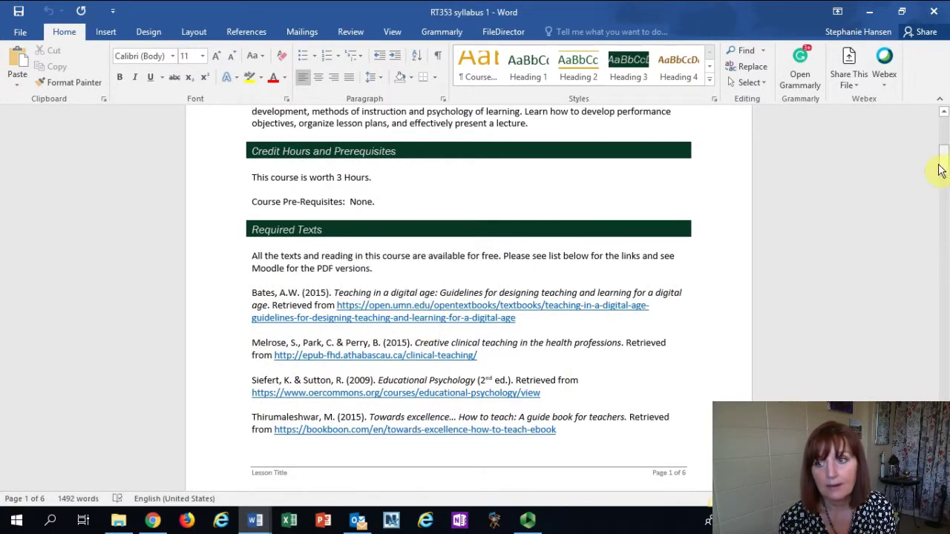
pyautogui.moveTo(941, 171)
pyautogui.mouseDown()
pyautogui.moveTo(944, 187)
pyautogui.moveTo(932, 170)
pyautogui.mouseUp()
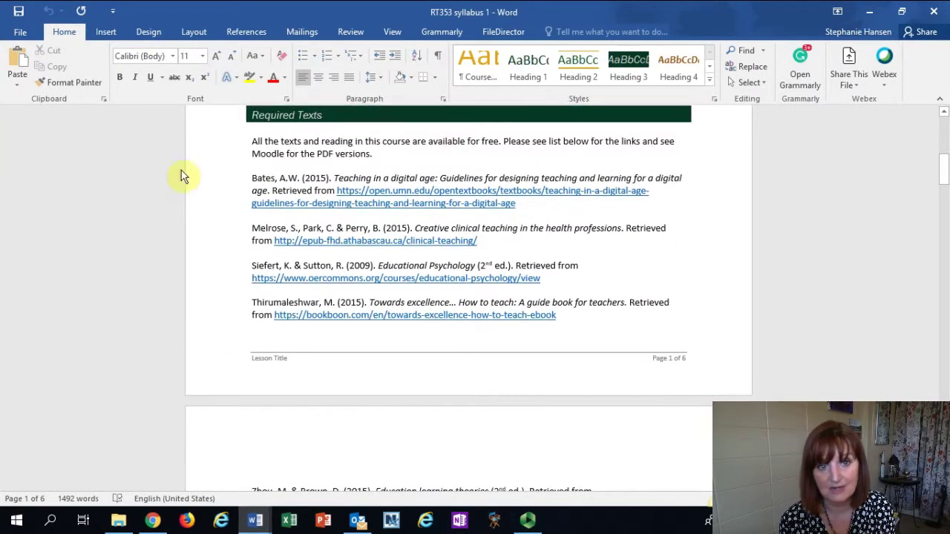
pyautogui.moveTo(253, 141); pyautogui.dragTo(637, 460)
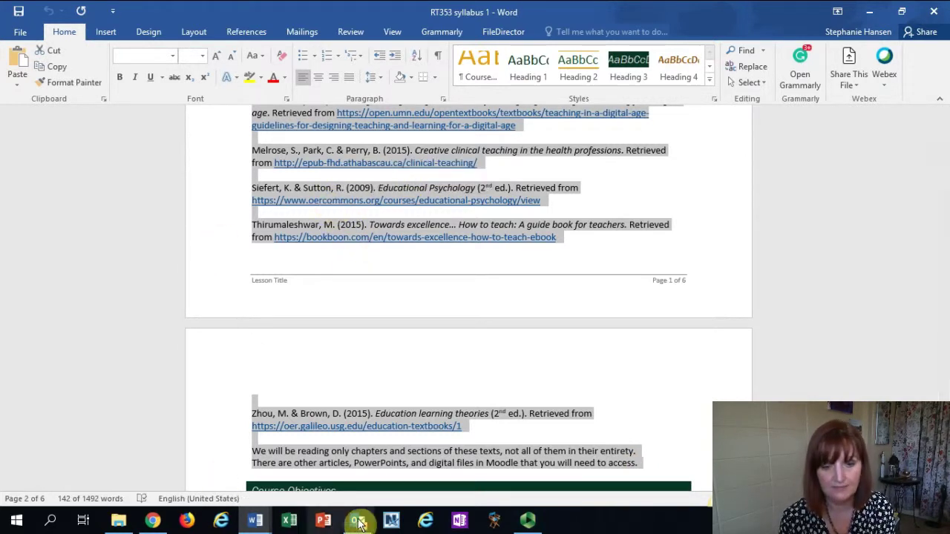
# Step: Switch to the Presentation Syllabus Template document
pyautogui.click(256, 521)
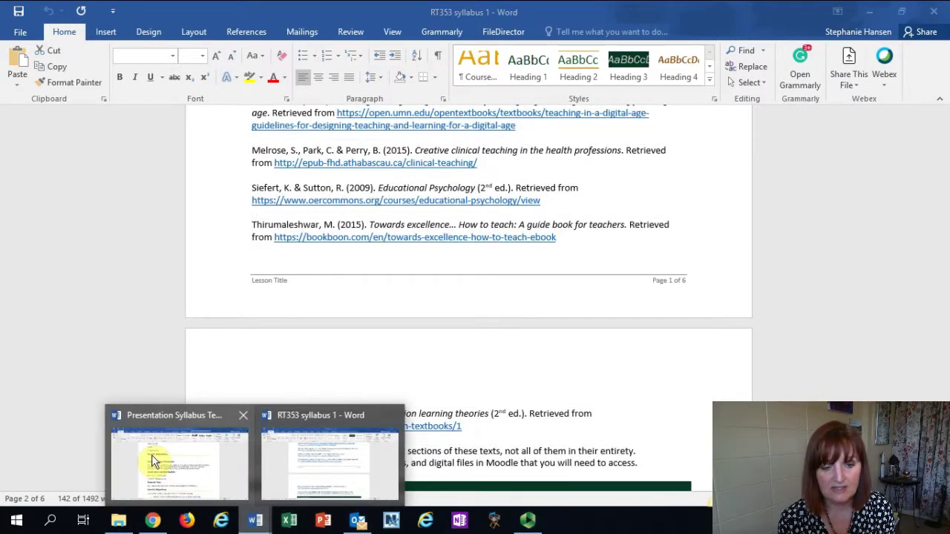
pyautogui.click(154, 461)
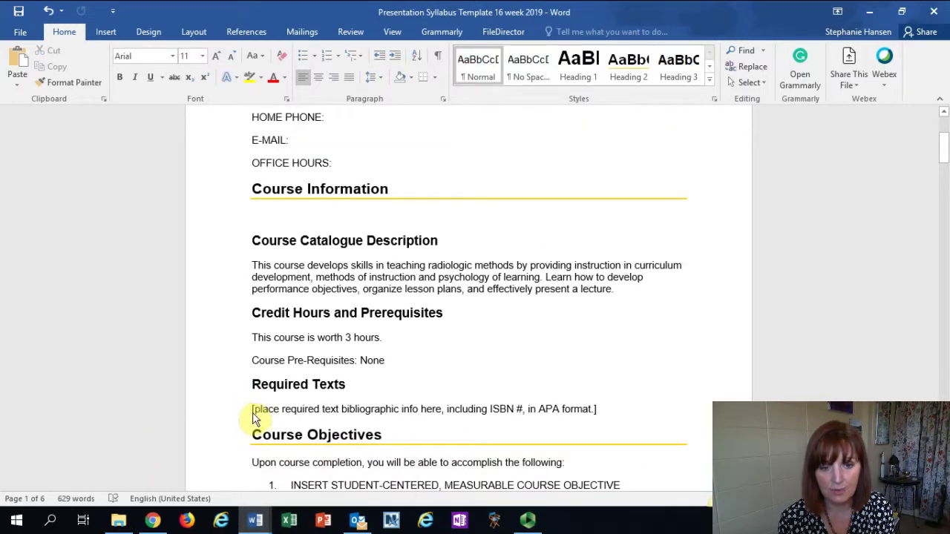
# Step: Try to replace the Required Texts placeholder with the copied content as text only, and undo the paste
pyautogui.moveTo(252, 414); pyautogui.dragTo(595, 409)
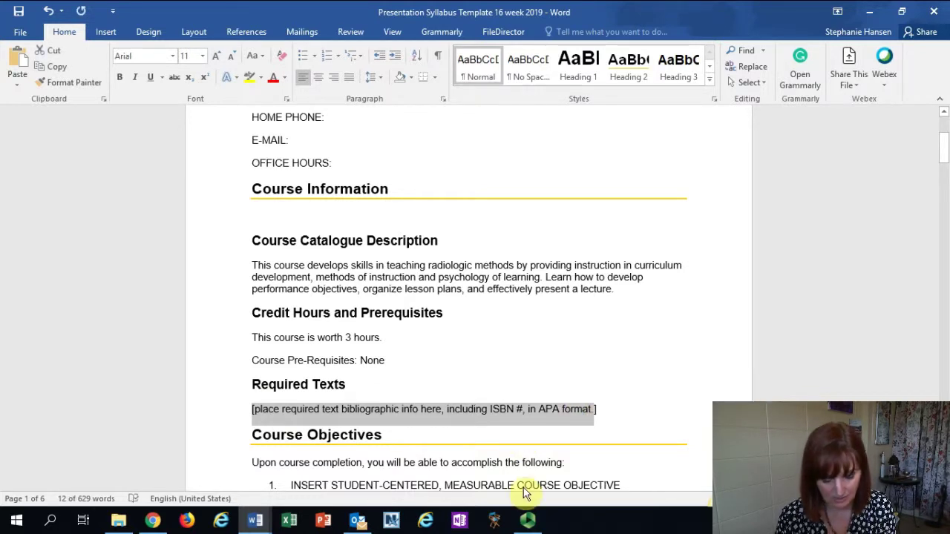
pyautogui.rightClick(286, 421)
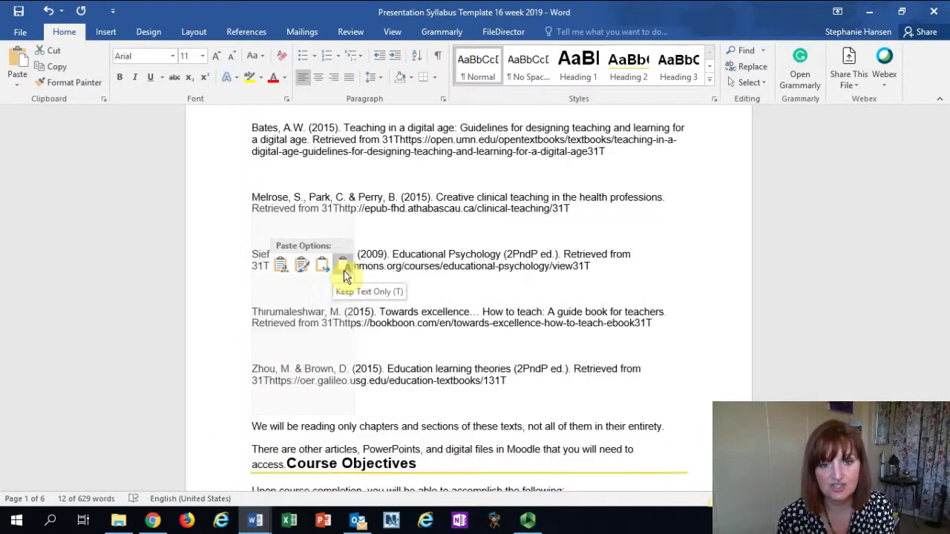
pyautogui.click(344, 271)
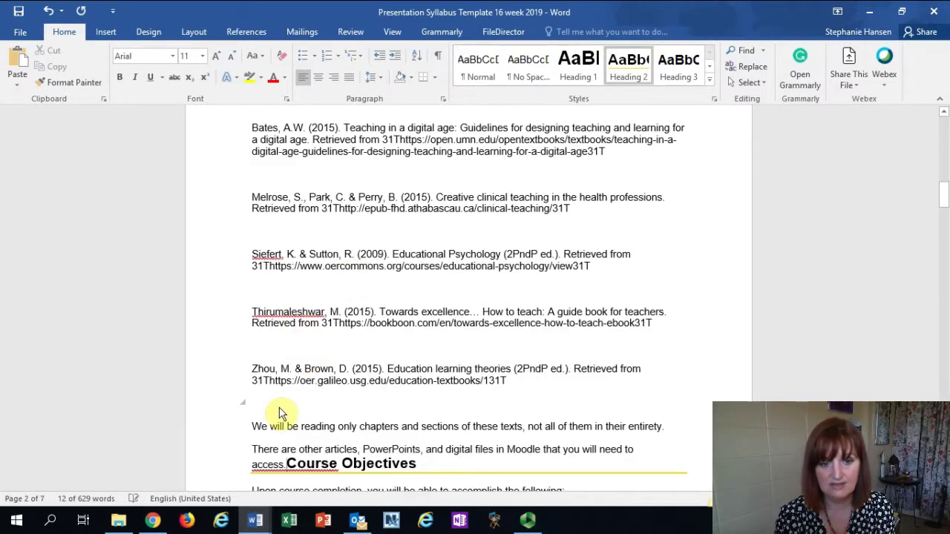
pyautogui.click(47, 12)
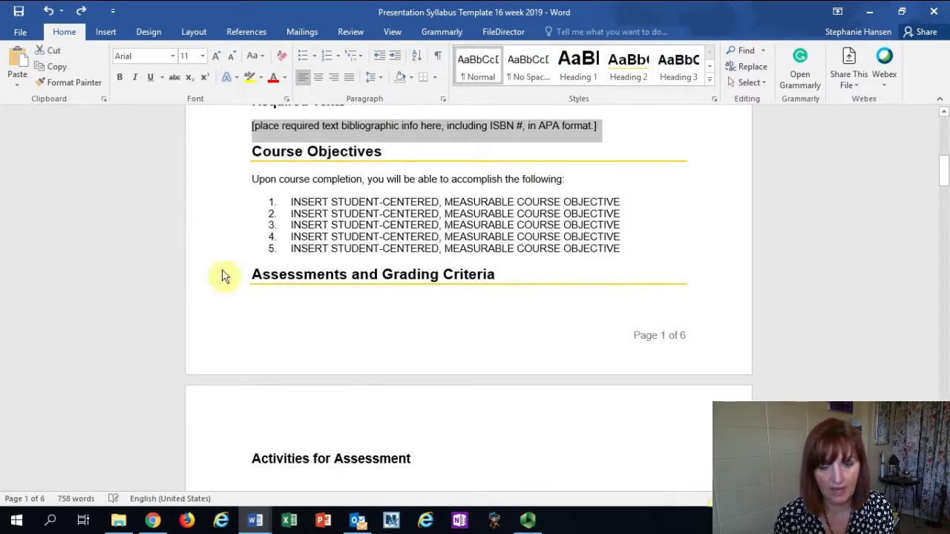
pyautogui.click(313, 281)
pyautogui.scroll(3, 282, 248)
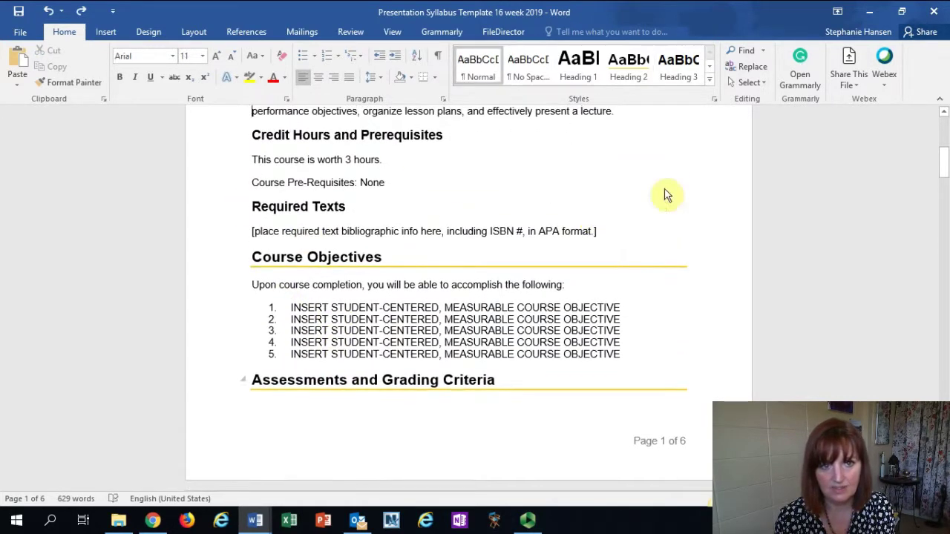
# Step: Replace the placeholder under Required Texts with the copied content as text only and delete the leftover closing bracket
pyautogui.click(584, 247)
pyautogui.moveTo(592, 236); pyautogui.dragTo(255, 231)
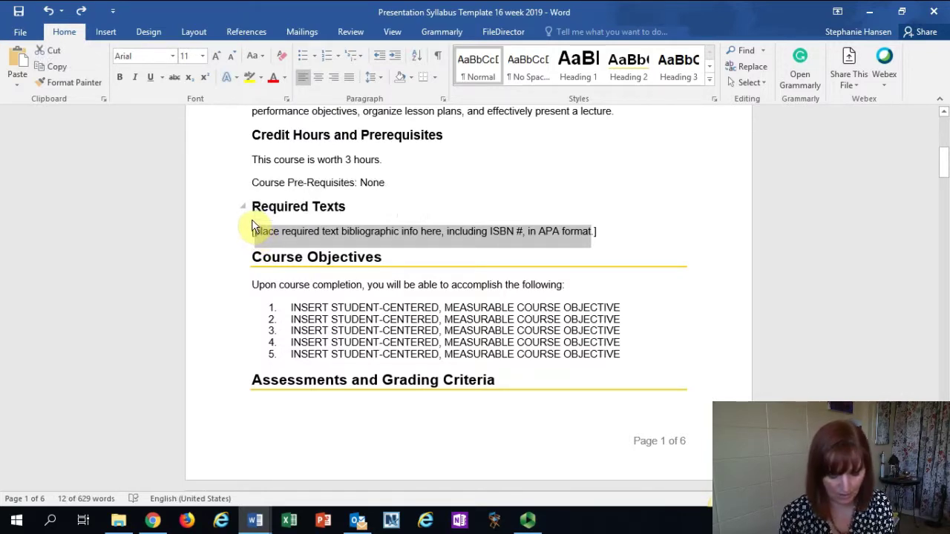
pyautogui.rightClick(252, 229)
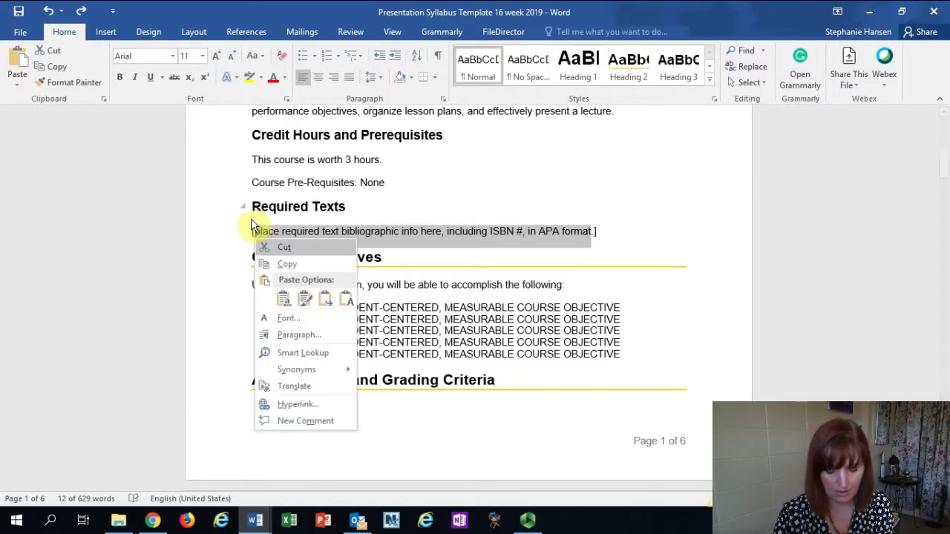
pyautogui.click(346, 299)
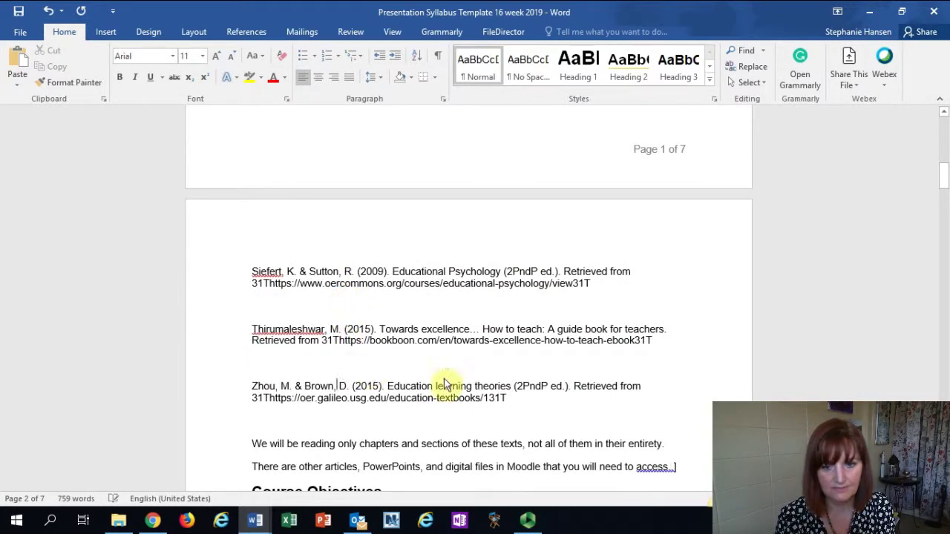
pyautogui.click(673, 466)
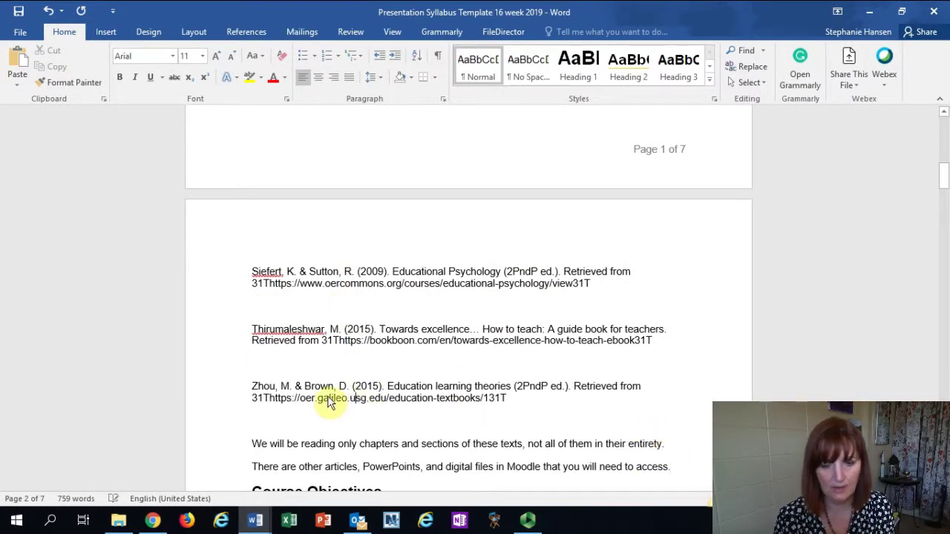
# Step: Remove the spacing before and after the two closing note paragraphs under the text list and add a line break after them
pyautogui.moveTo(249, 445); pyautogui.dragTo(664, 468)
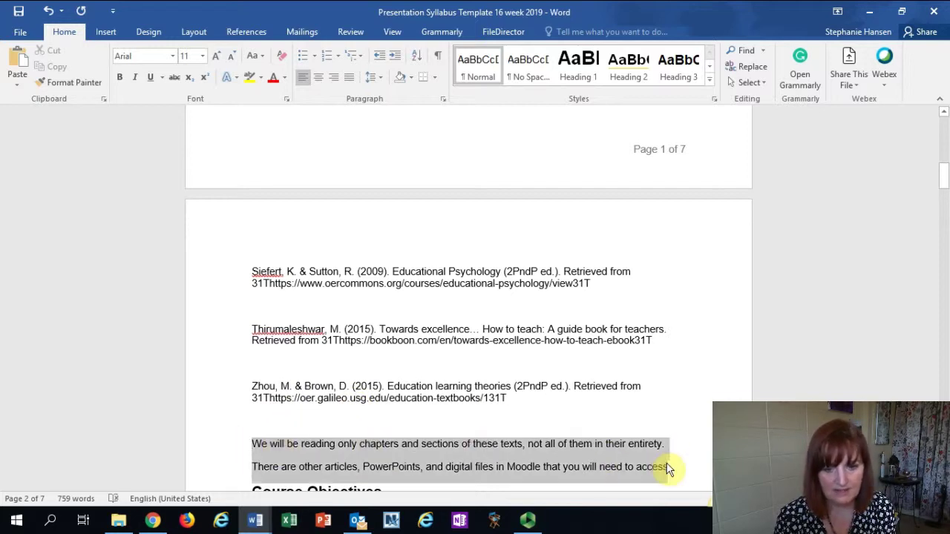
pyautogui.click(373, 78)
pyautogui.click(380, 101)
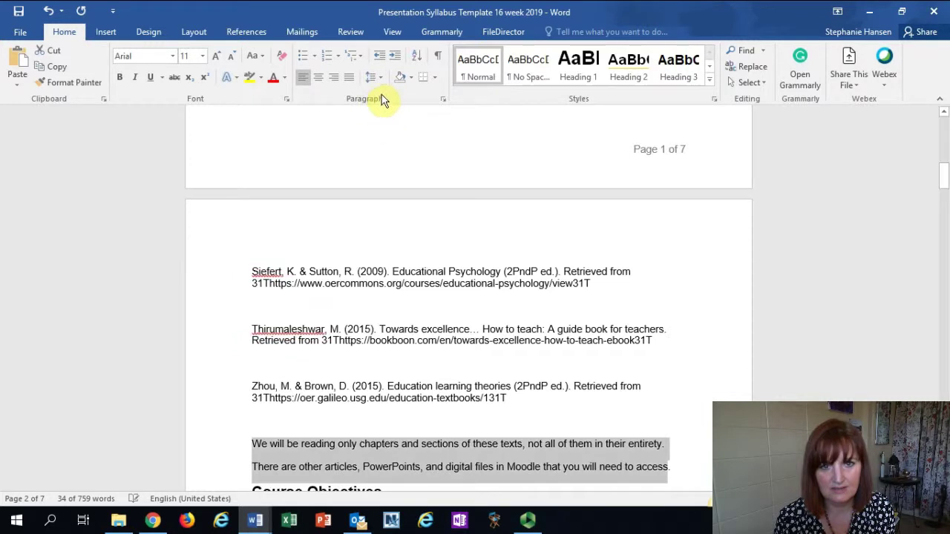
pyautogui.click(374, 79)
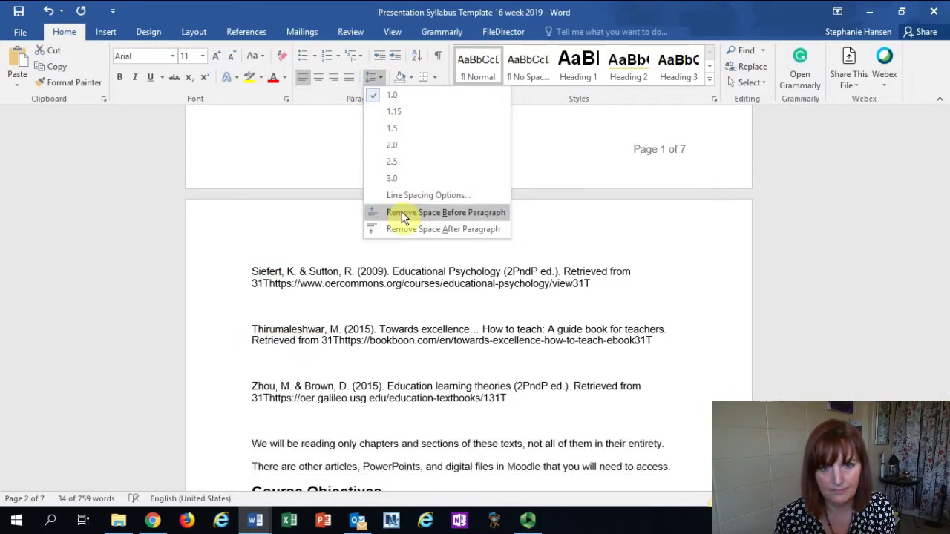
pyautogui.click(403, 215)
pyautogui.click(374, 78)
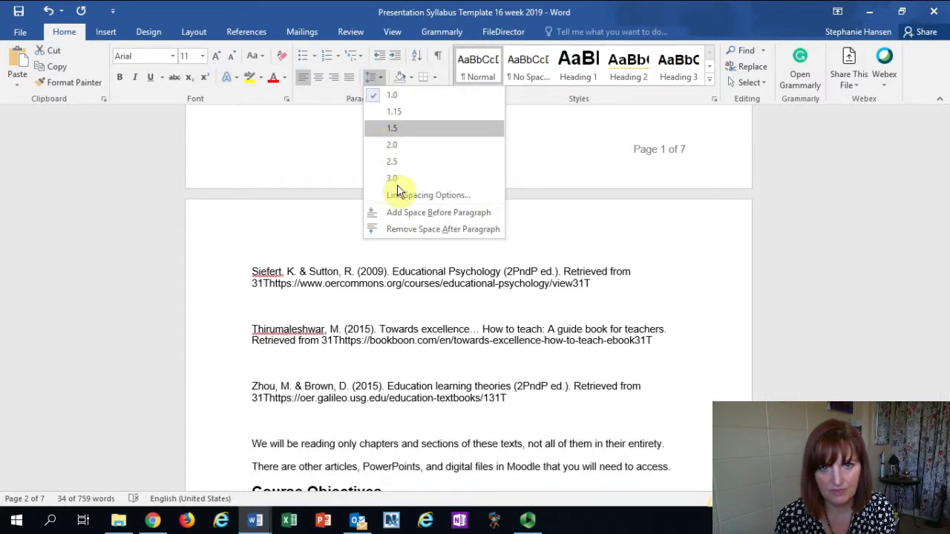
pyautogui.click(400, 232)
pyautogui.click(351, 372)
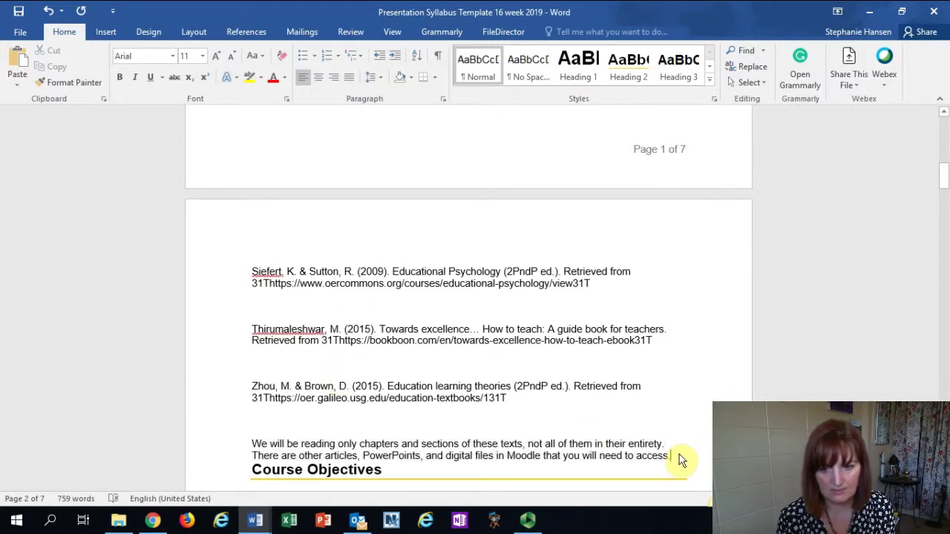
pyautogui.click(679, 455)
pyautogui.press('Return')
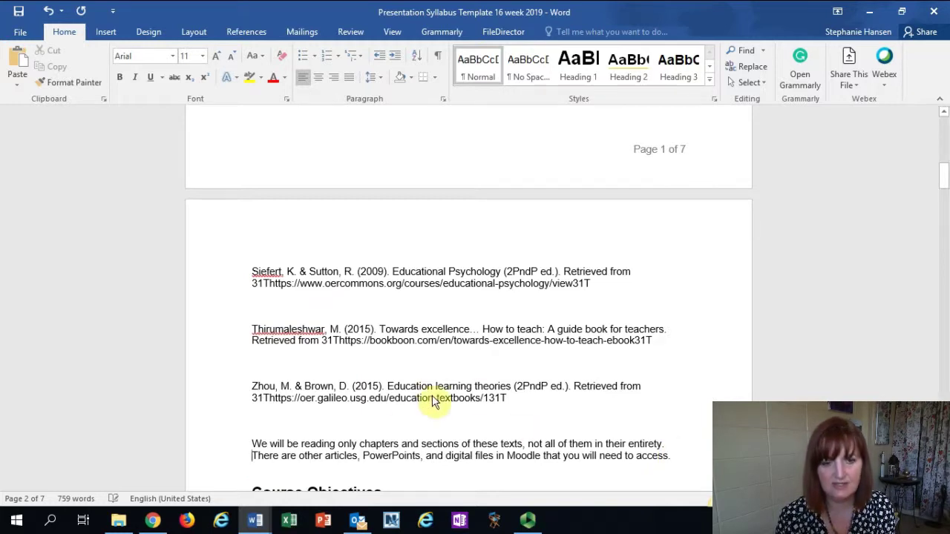
# Step: Delete the blank lines between the textbook references and before the closing note
pyautogui.click(273, 415)
pyautogui.press('BackSpace')
pyautogui.click(269, 366)
pyautogui.press('BackSpace')
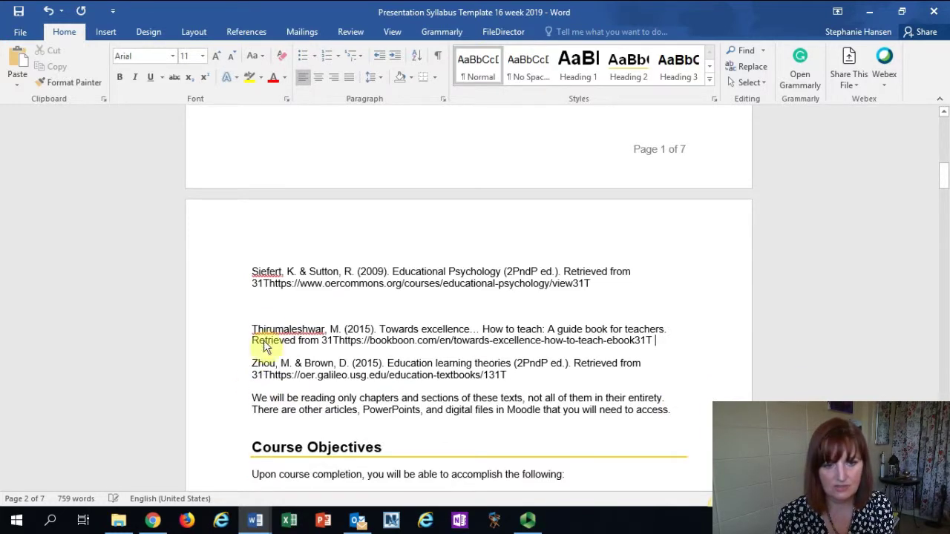
pyautogui.click(256, 304)
pyautogui.press('BackSpace')
pyautogui.scroll(2, 242, 260)
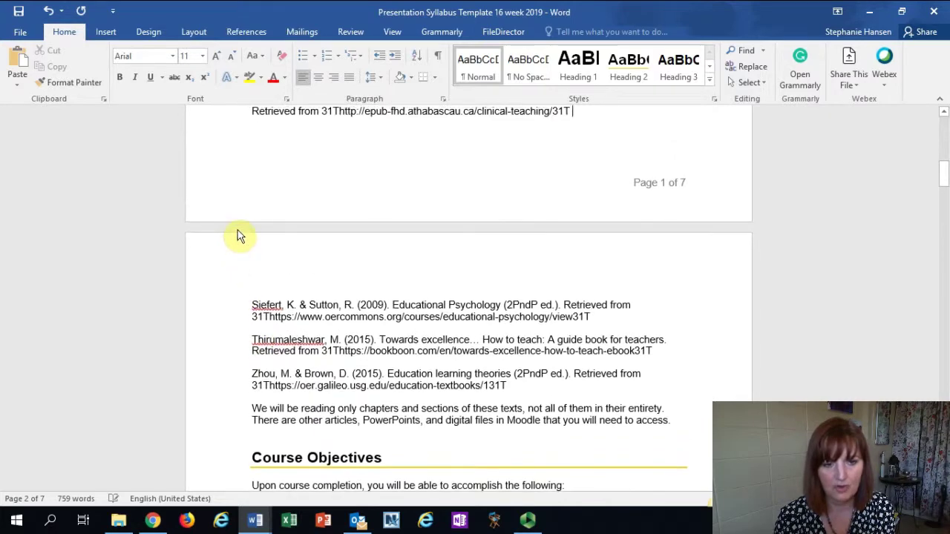
pyautogui.click(259, 185)
pyautogui.press('Delete')
pyautogui.press('Left')
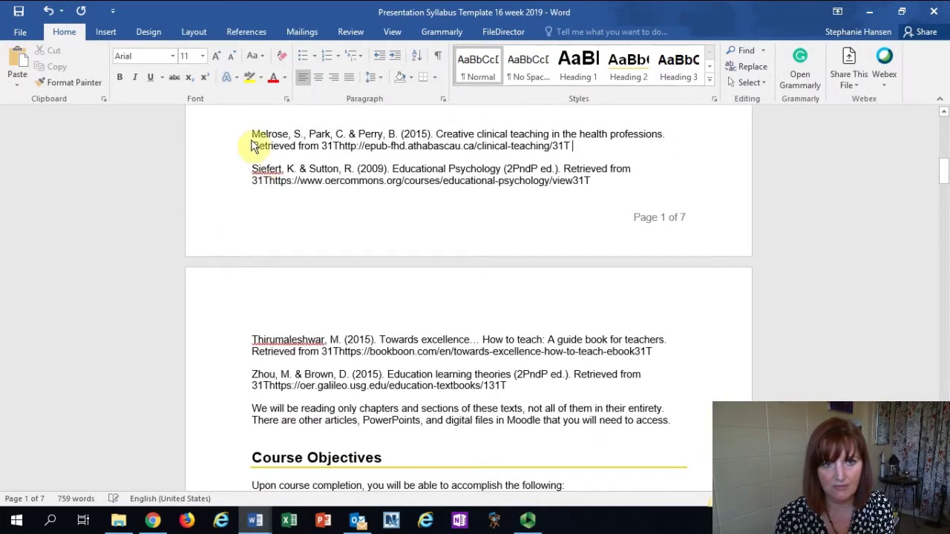
# Step: Delete the blank line below the Required Texts introduction and the leftover opening bracket in front of it
pyautogui.scroll(1, 251, 146)
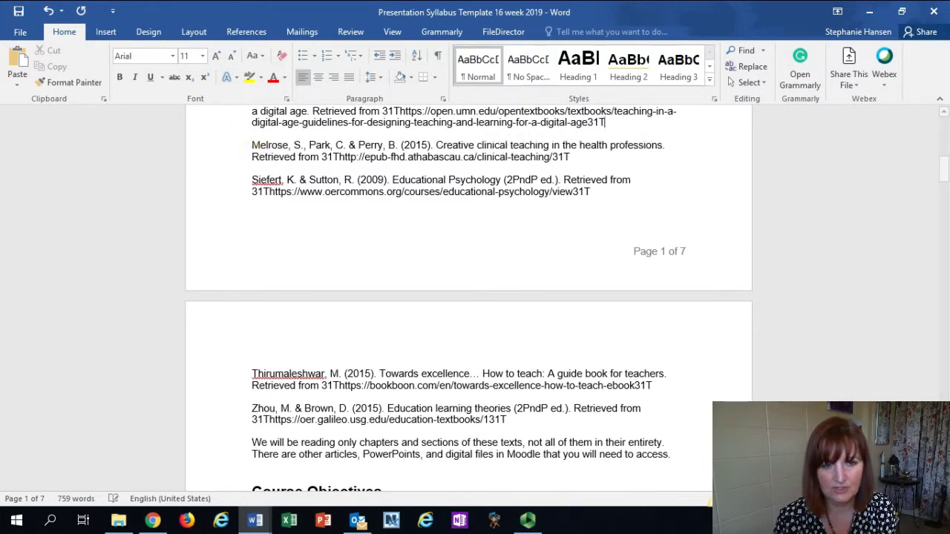
pyautogui.scroll(5, 267, 222)
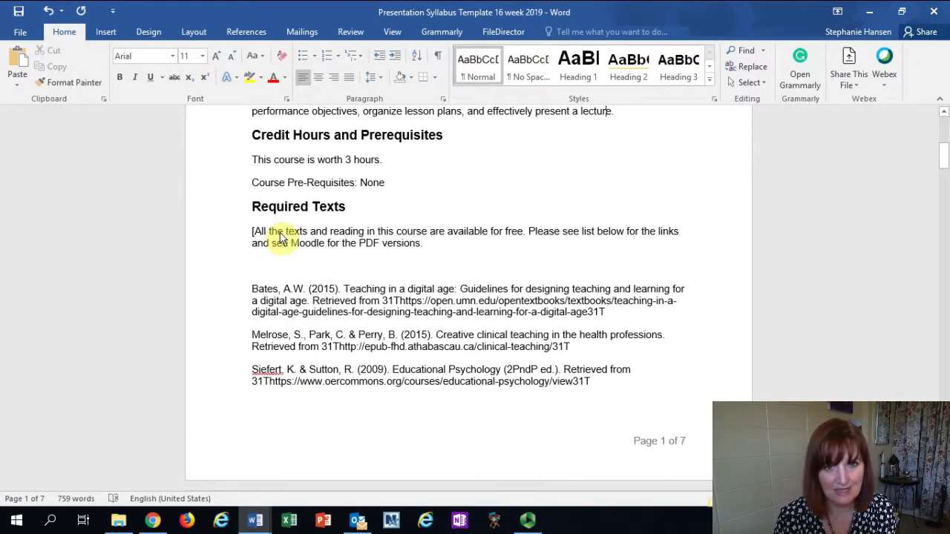
pyautogui.click(268, 277)
pyautogui.press('BackSpace')
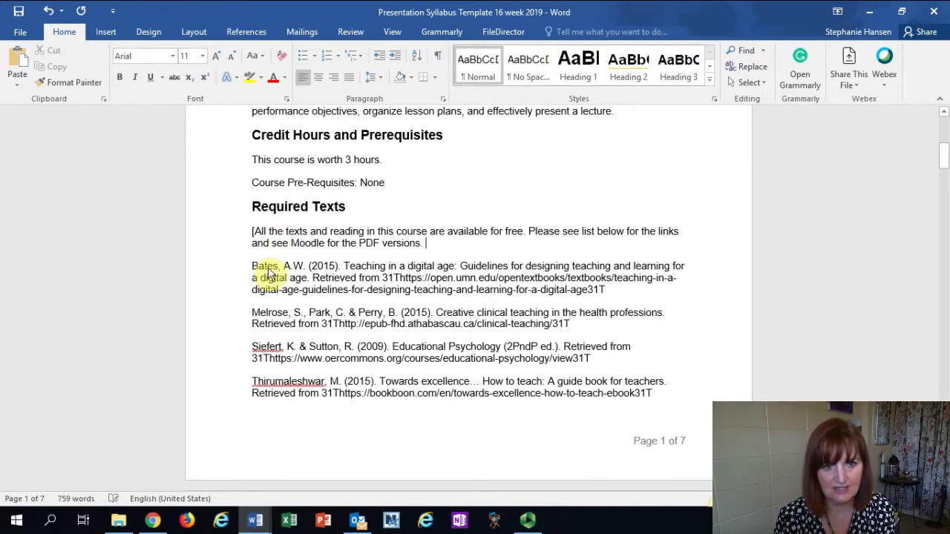
pyautogui.click(255, 233)
pyautogui.press('BackSpace')
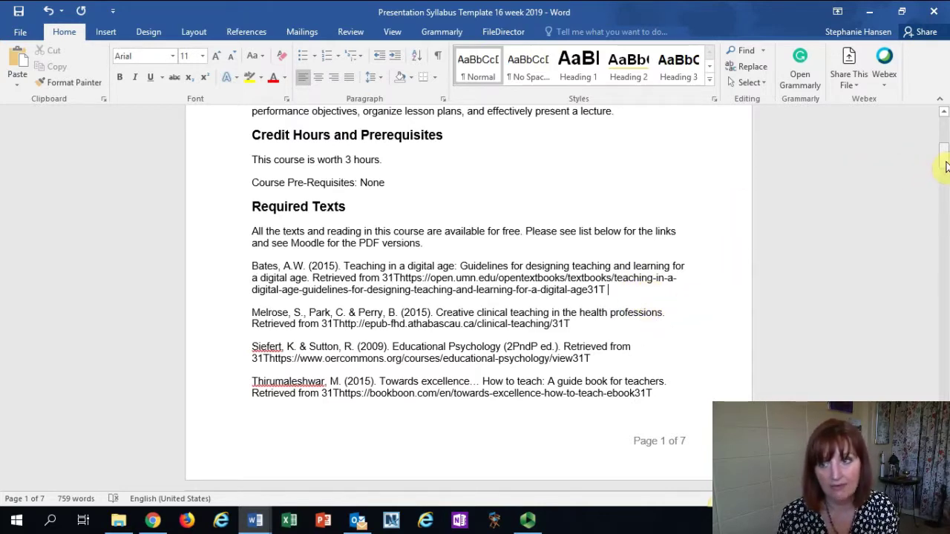
# Step: Copy the five numbered course objectives from the RT353 syllabus 1 document
pyautogui.moveTo(946, 167); pyautogui.dragTo(936, 201)
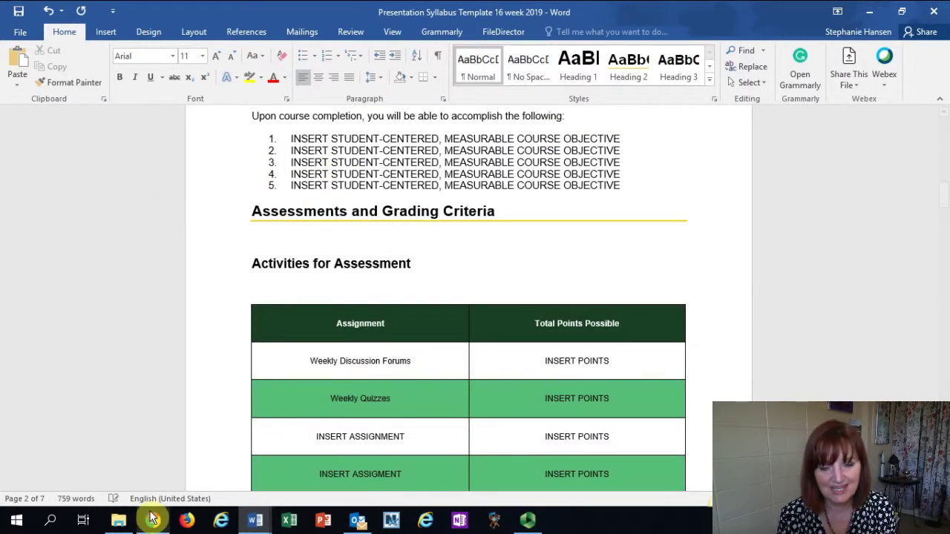
pyautogui.moveTo(256, 519)
pyautogui.click(364, 482)
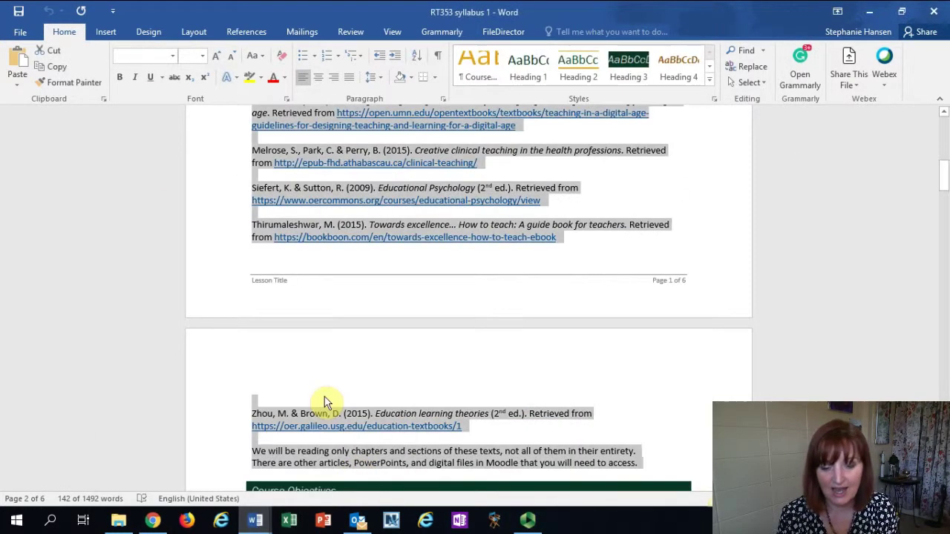
pyautogui.click(324, 403)
pyautogui.scroll(-3, 349, 457)
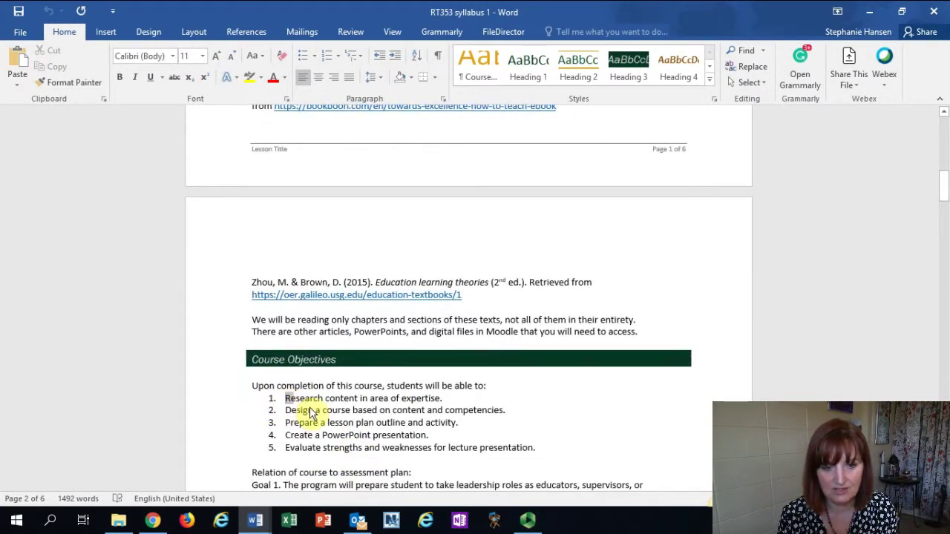
pyautogui.moveTo(288, 402); pyautogui.dragTo(512, 452)
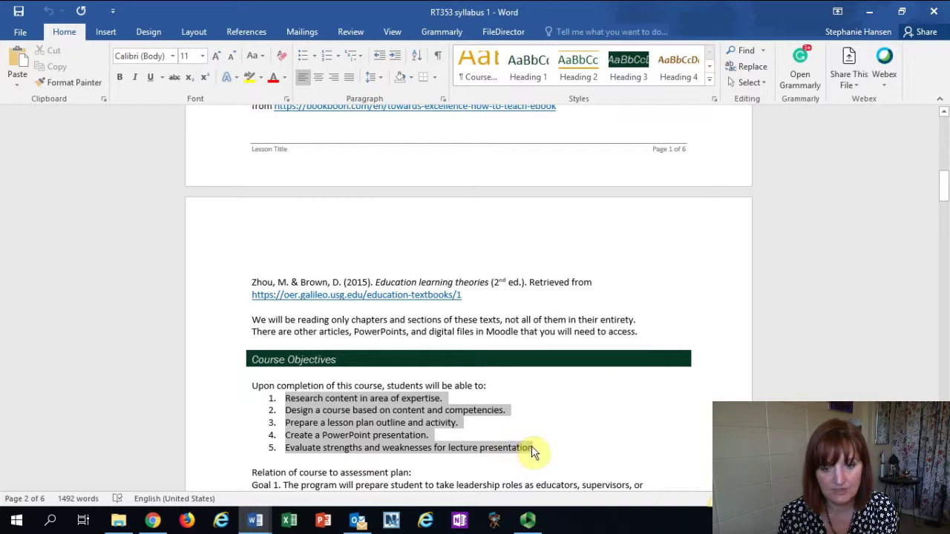
pyautogui.moveTo(534, 452); pyautogui.dragTo(536, 450)
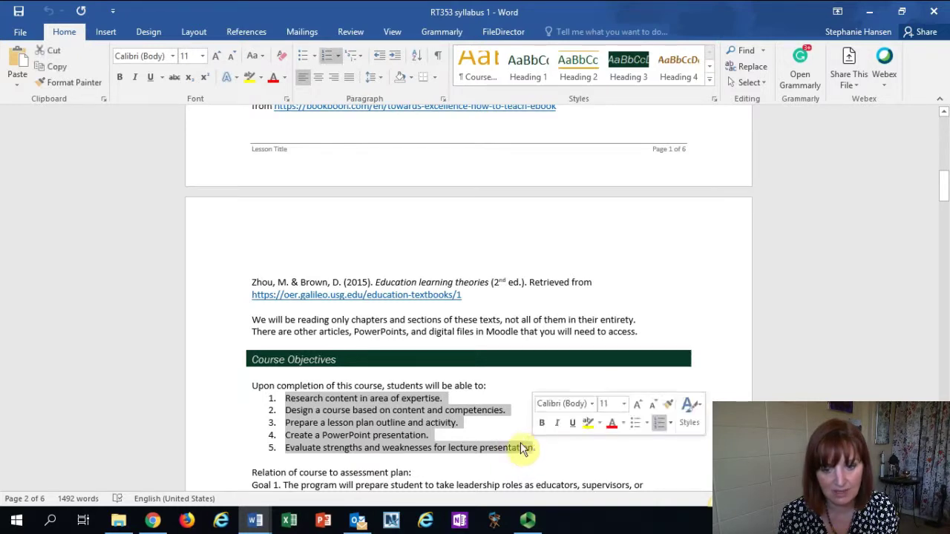
pyautogui.rightClick(327, 422)
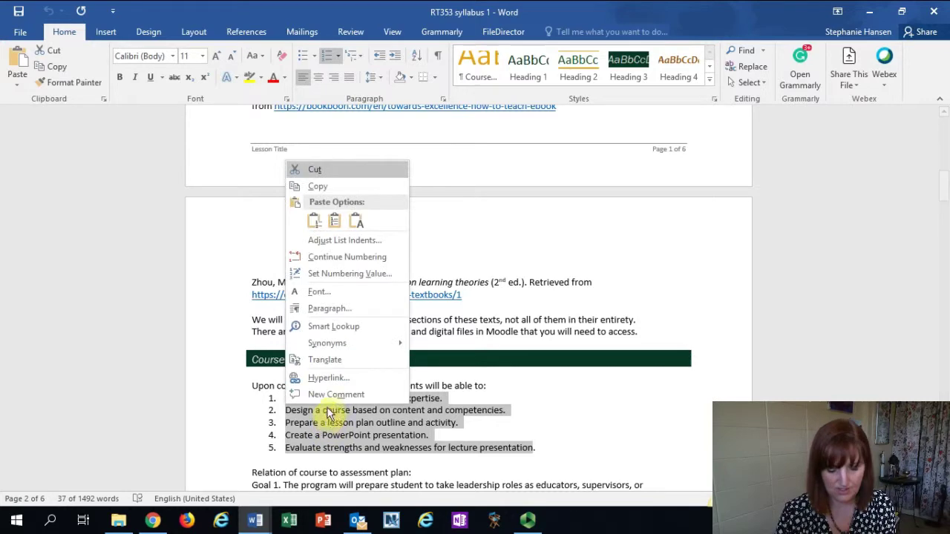
pyautogui.click(308, 185)
# Step: Switch to the Presentation Syllabus Template document
pyautogui.click(357, 522)
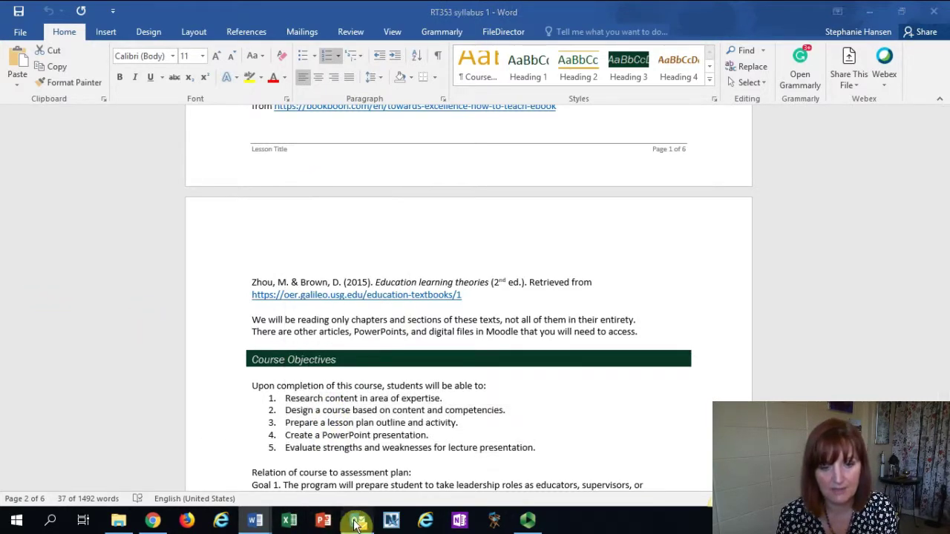
pyautogui.moveTo(255, 522)
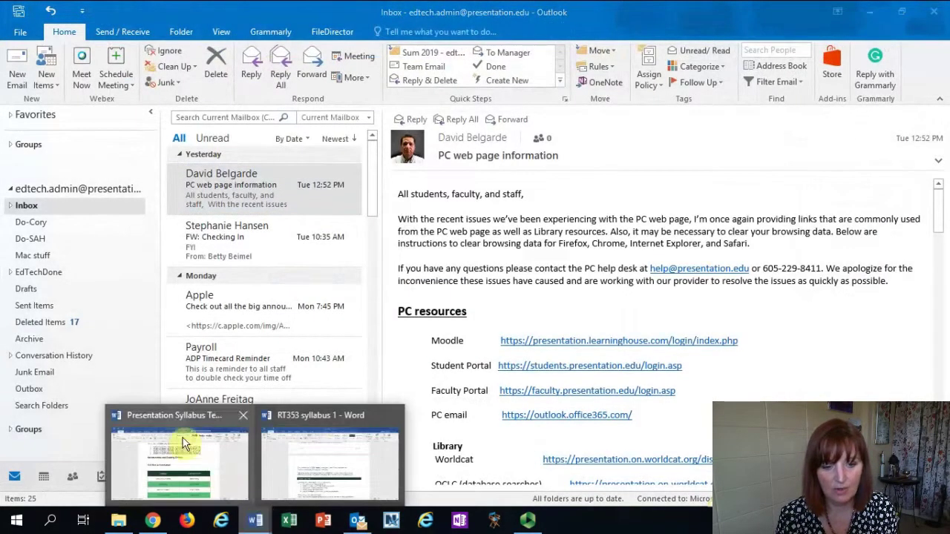
pyautogui.click(171, 467)
# Step: Try pasting the copied course objectives over the five placeholder objectives and deleting the extra space before the first one
pyautogui.moveTo(291, 139); pyautogui.dragTo(621, 190)
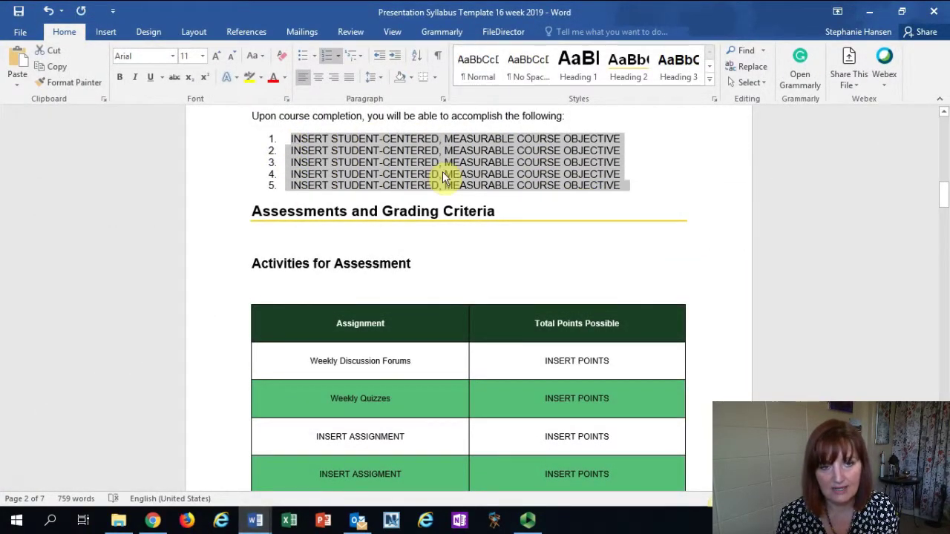
pyautogui.rightClick(415, 199)
pyautogui.click(387, 205)
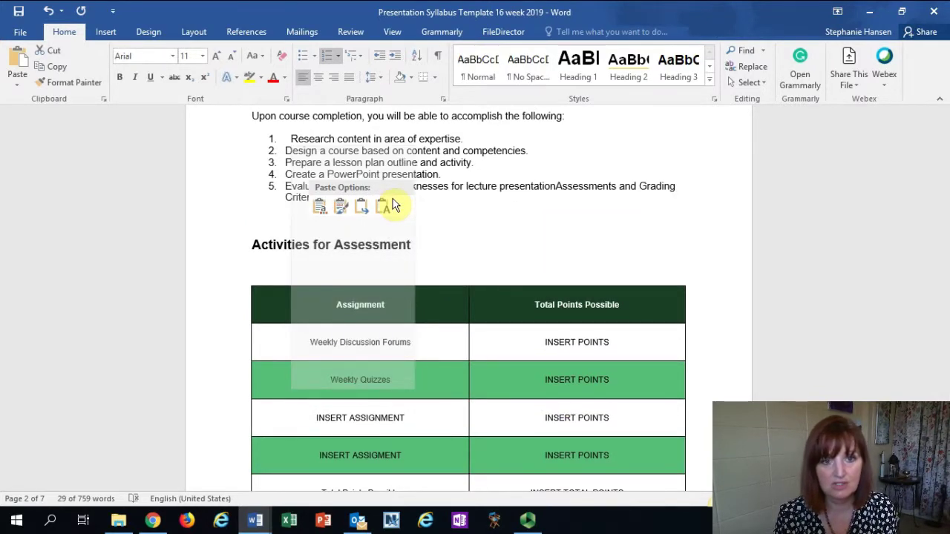
pyautogui.click(290, 139)
pyautogui.press('BackSpace')
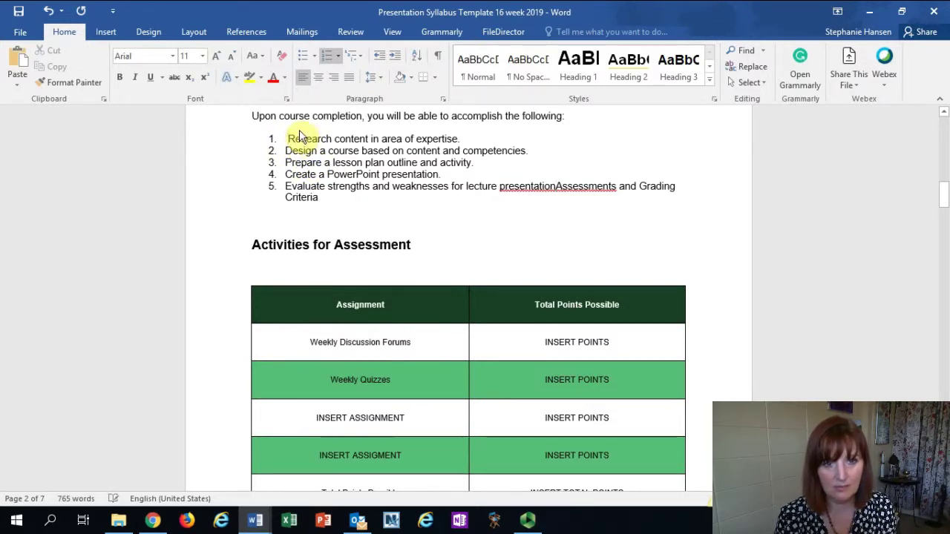
pyautogui.press('BackSpace')
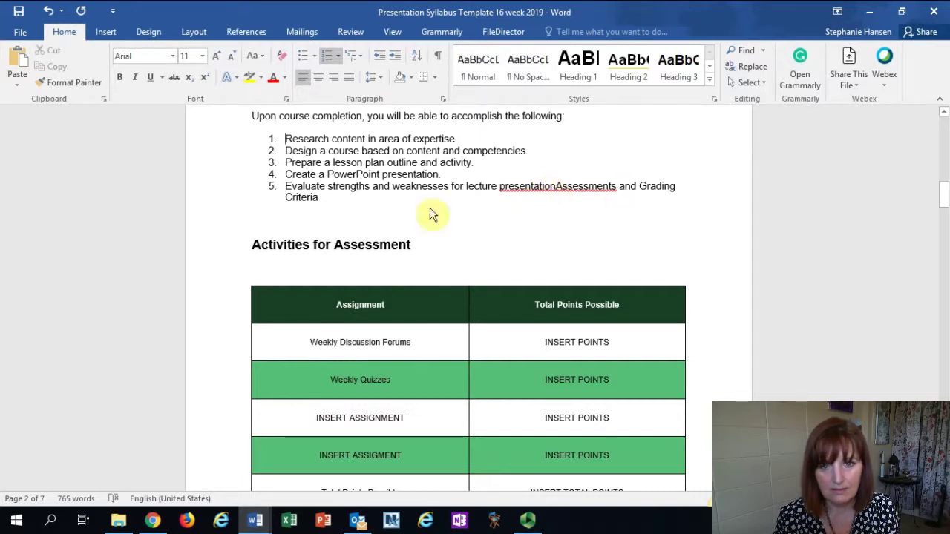
# Step: Undo the space deletions and the pasted course objectives
pyautogui.click(47, 11)
pyautogui.click(47, 11)
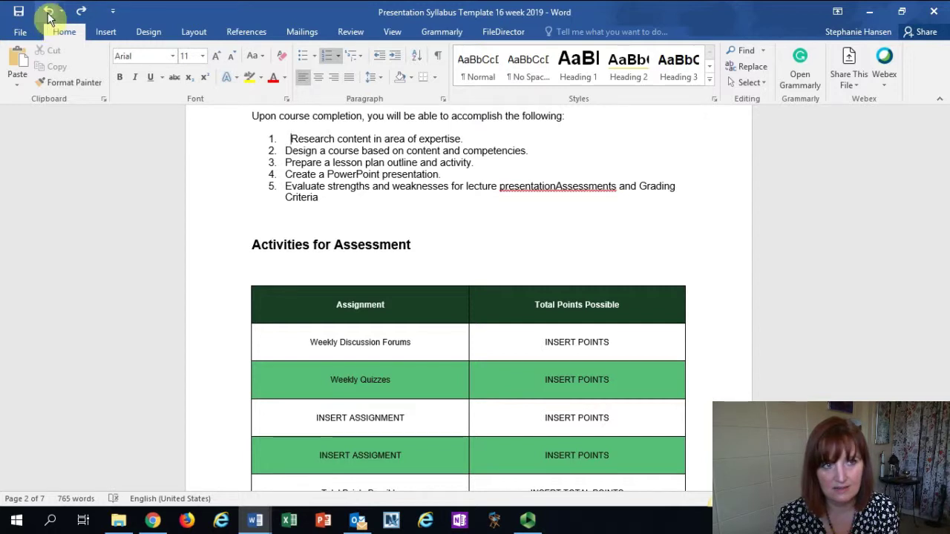
pyautogui.click(47, 11)
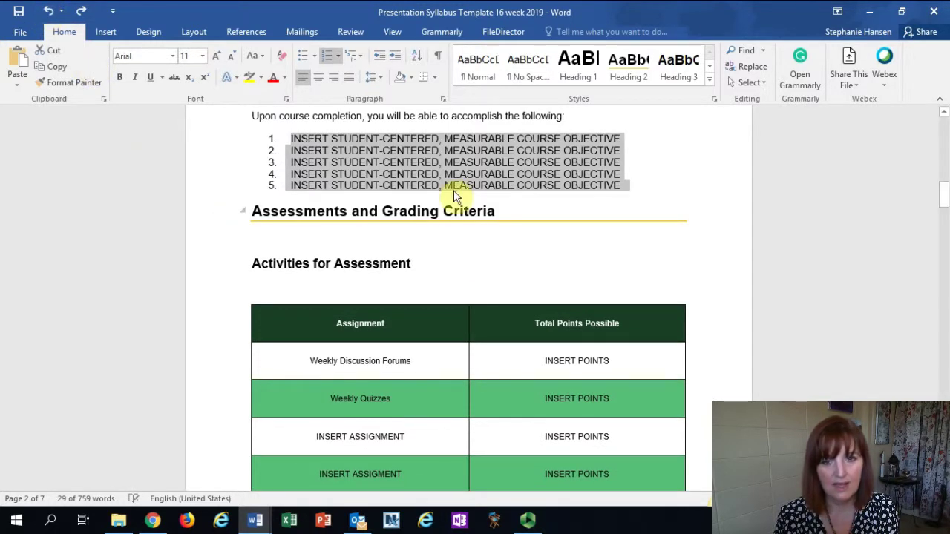
# Step: Try pasting the objectives over the reselected placeholder list once more, and undo that paste
pyautogui.click(622, 180)
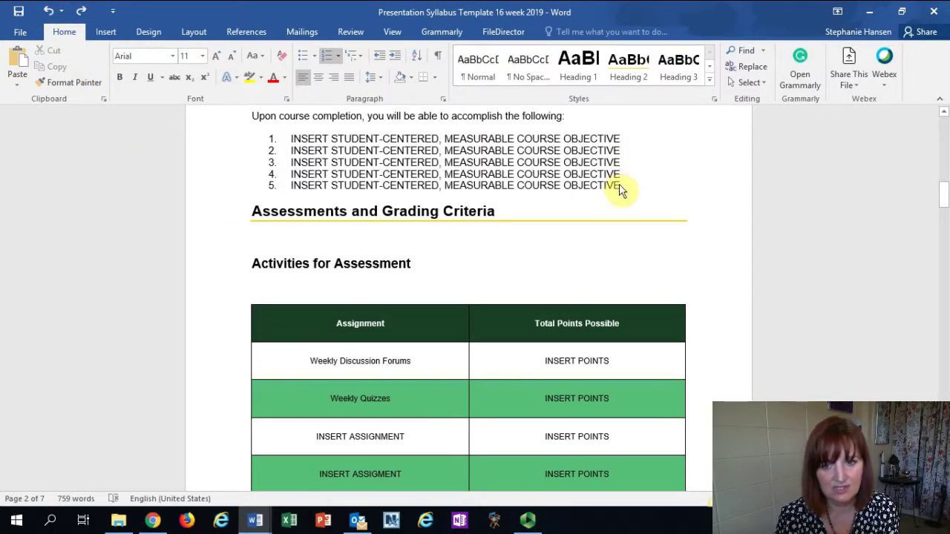
pyautogui.moveTo(621, 186); pyautogui.dragTo(296, 147)
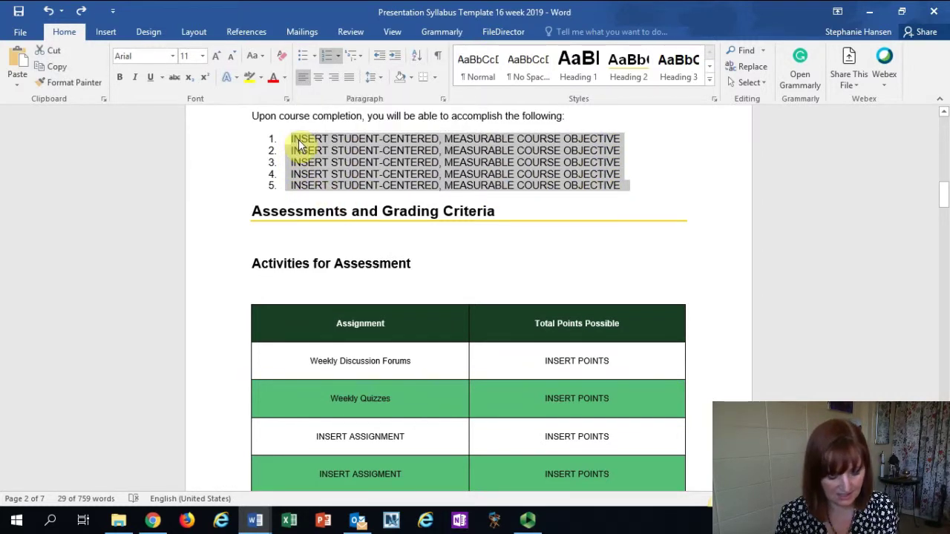
pyautogui.hotkey('ctrl', 'v')
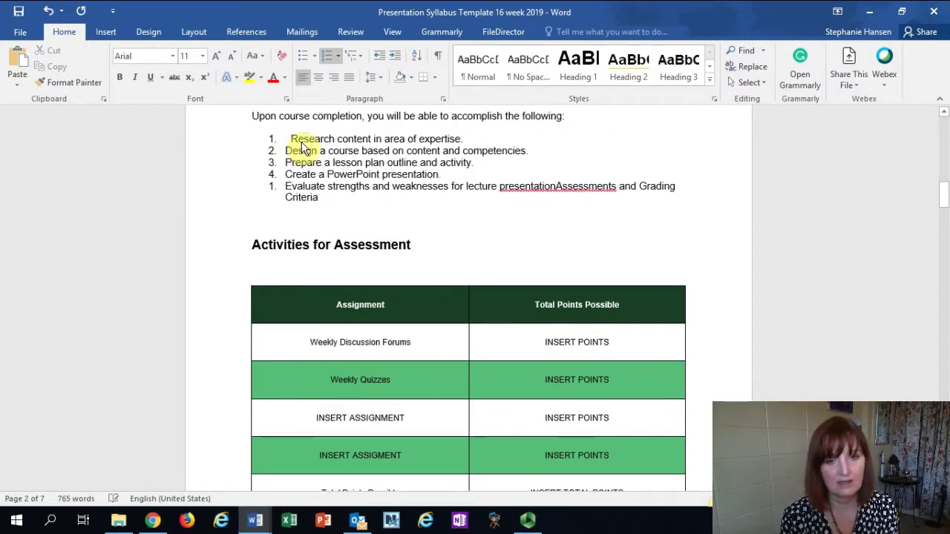
pyautogui.click(48, 11)
# Step: Add an empty sixth item below the placeholder objectives and paste the copied objectives over the five placeholders
pyautogui.click(621, 187)
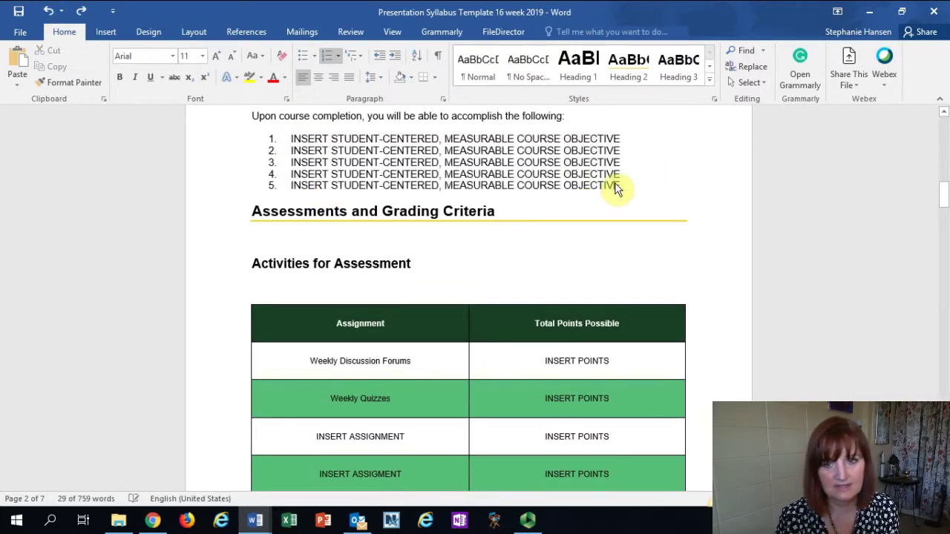
pyautogui.press('Return')
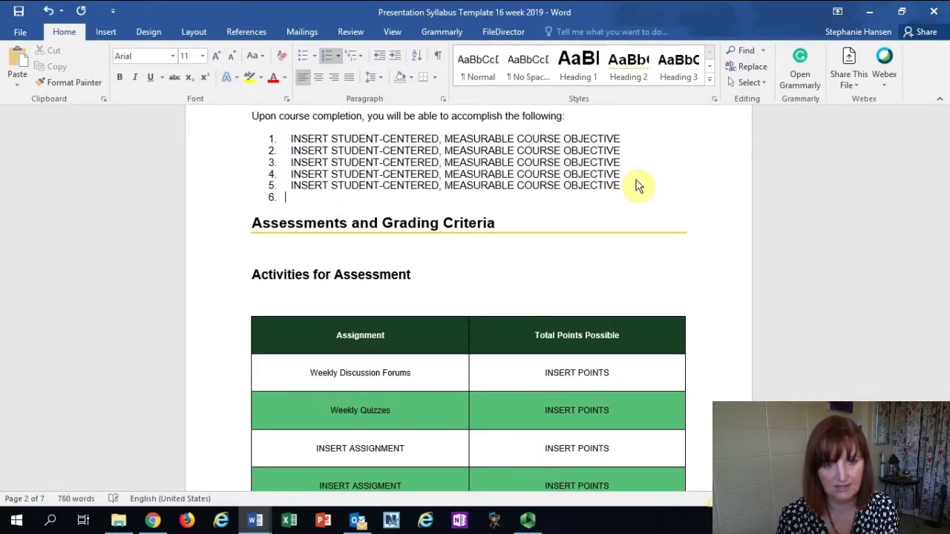
pyautogui.moveTo(616, 195); pyautogui.dragTo(301, 147)
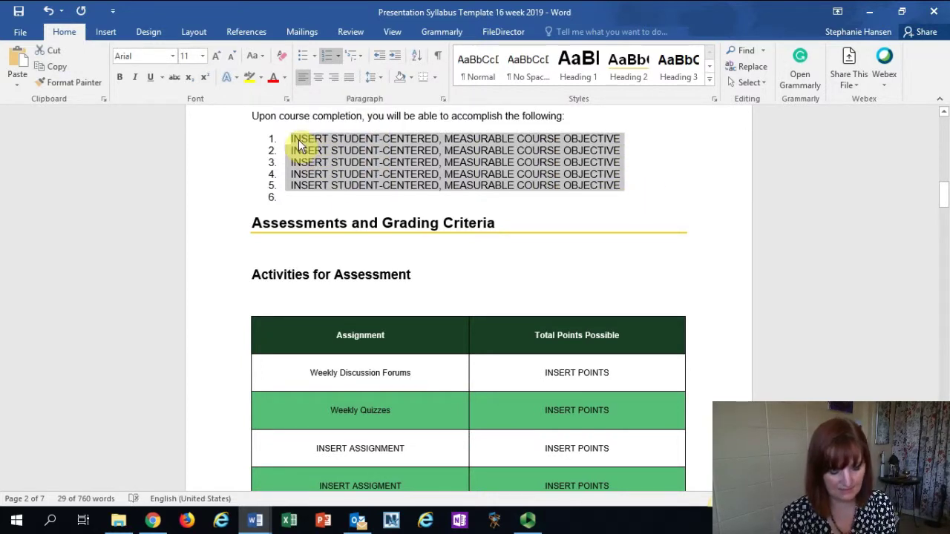
pyautogui.hotkey('ctrl', 'v')
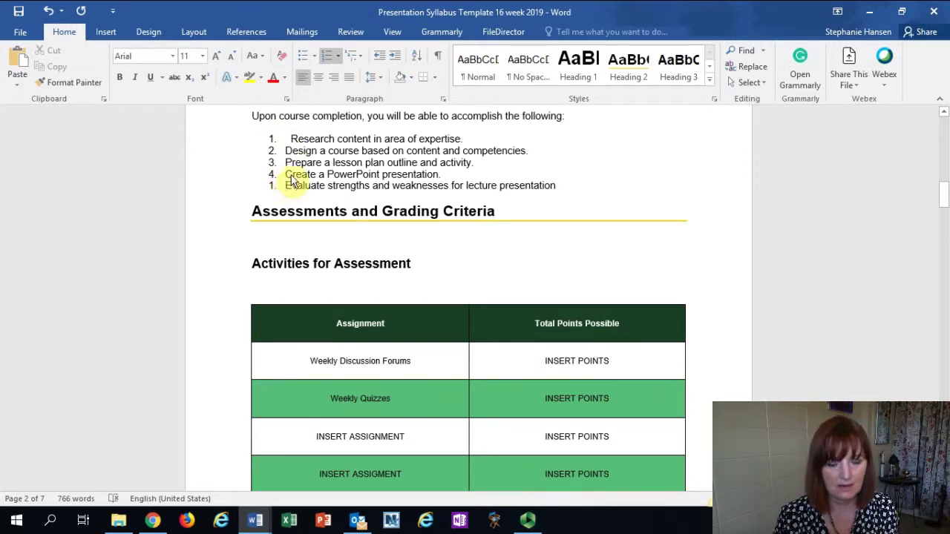
# Step: Renumber the "Evaluate strengths and weaknesses" objective as item 5 and delete the extra spaces before the first objective
pyautogui.click(291, 180)
pyautogui.press('BackSpace')
pyautogui.press('BackSpace')
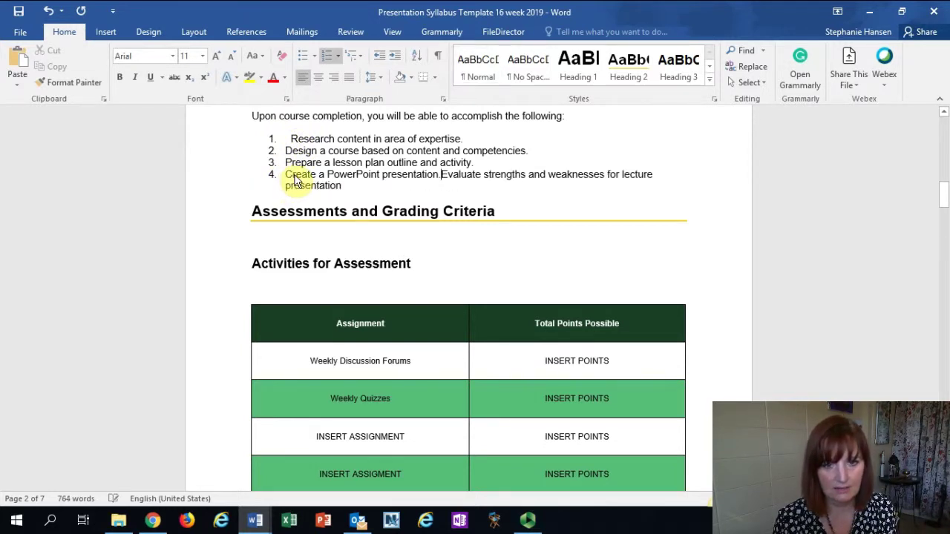
pyautogui.press('Return')
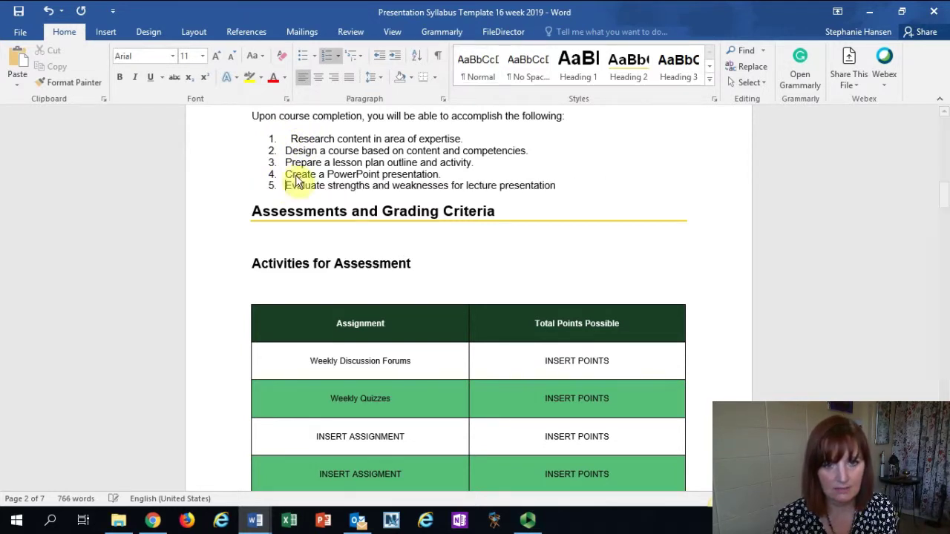
pyautogui.click(290, 139)
pyautogui.press('BackSpace')
pyautogui.press('BackSpace')
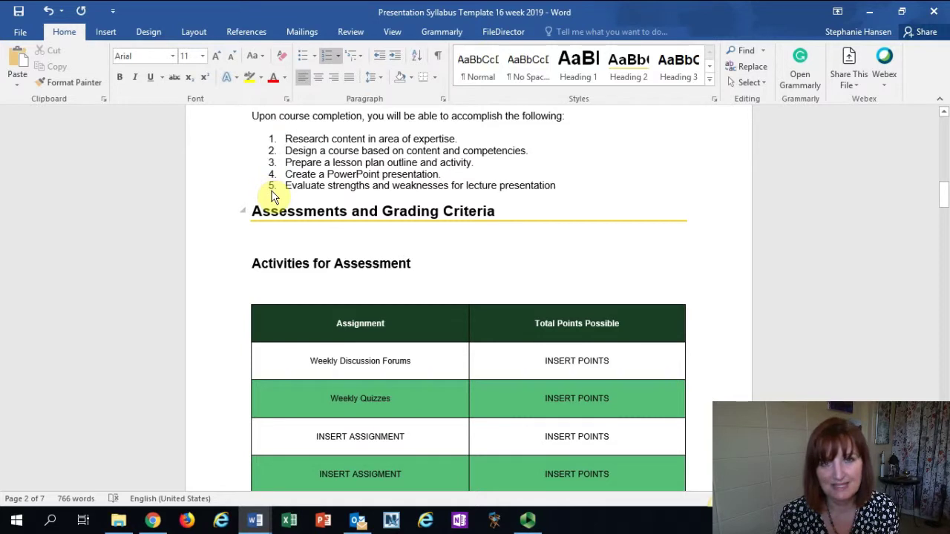
# Step: Undo the space and numbering corrections, the pasted objectives and the added sixth list item
pyautogui.click(47, 15)
pyautogui.click(47, 14)
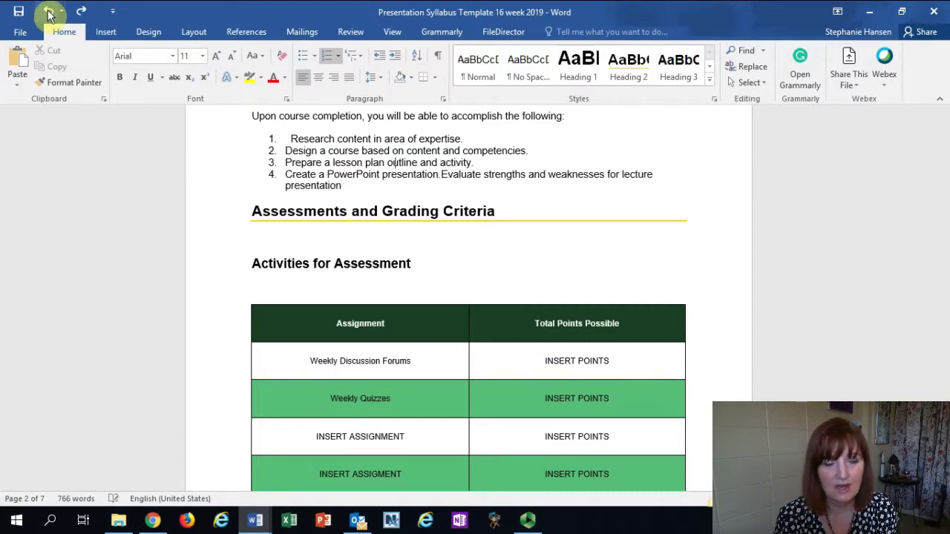
pyautogui.click(48, 13)
pyautogui.click(48, 15)
pyautogui.click(47, 13)
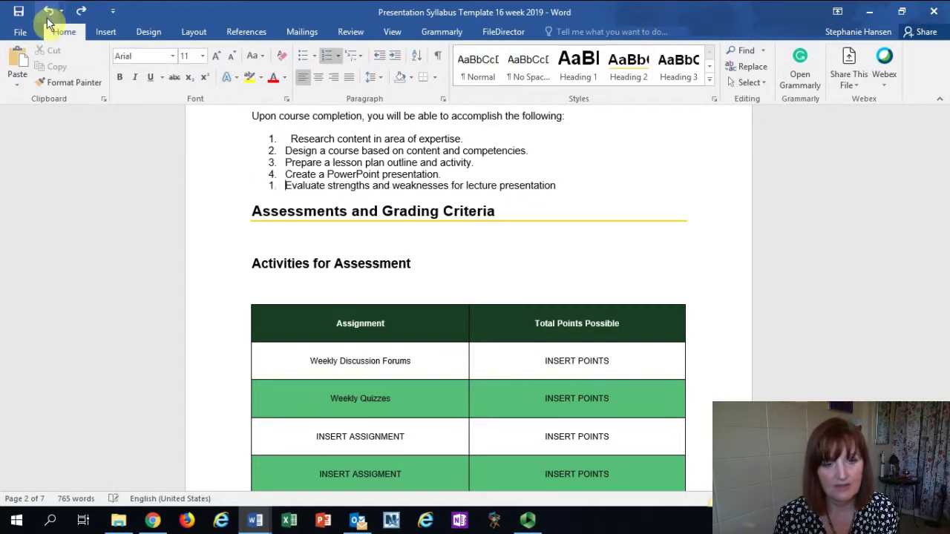
pyautogui.click(47, 13)
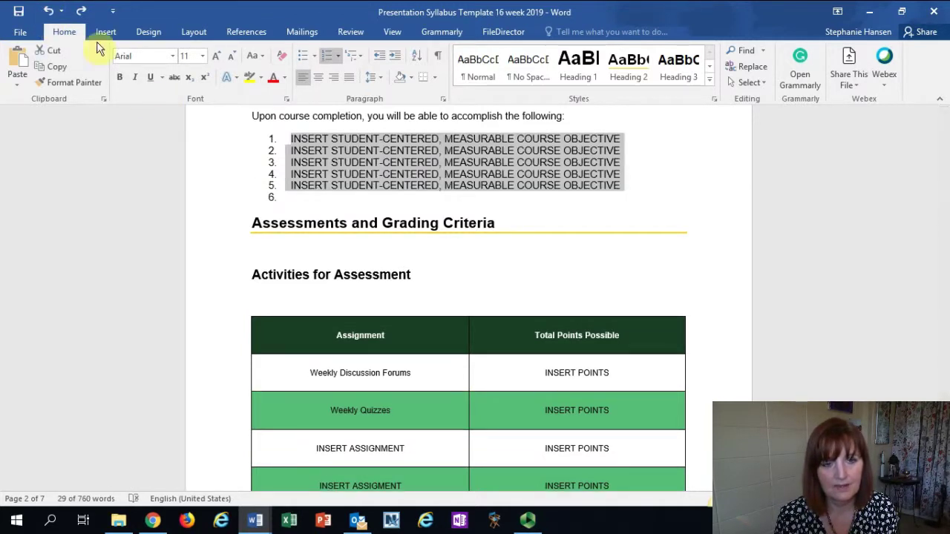
pyautogui.click(47, 13)
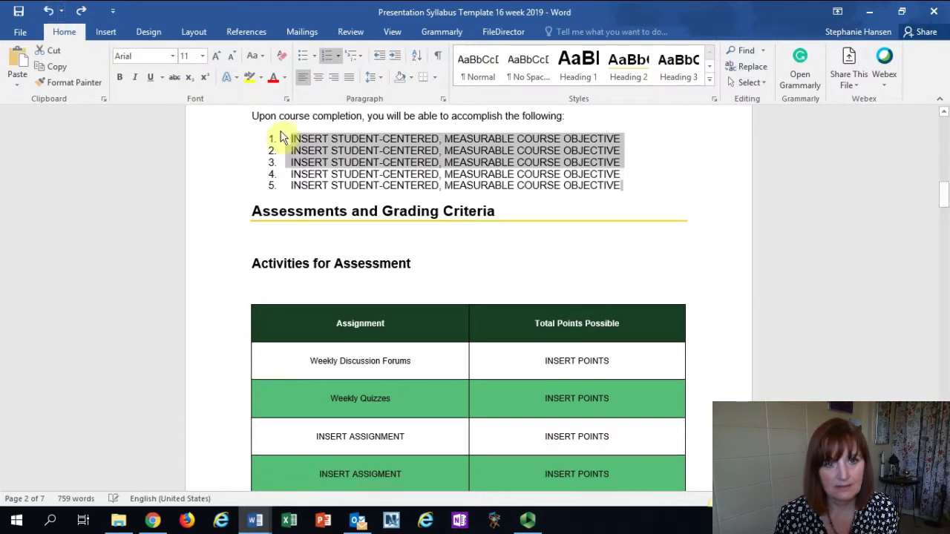
# Step: Add a sixth item reading "Insert" and an empty seventh item to the end of the placeholder objectives list
pyautogui.click(282, 162)
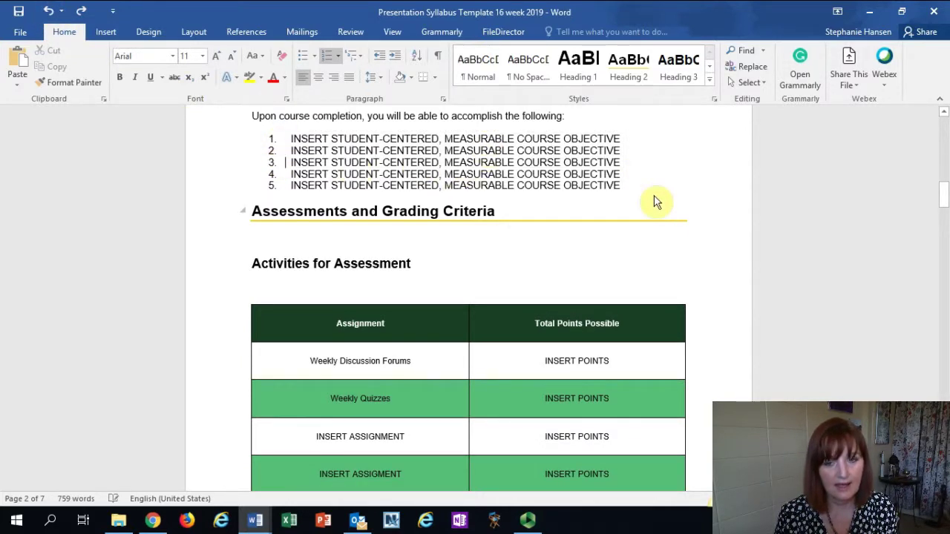
pyautogui.press('Return')
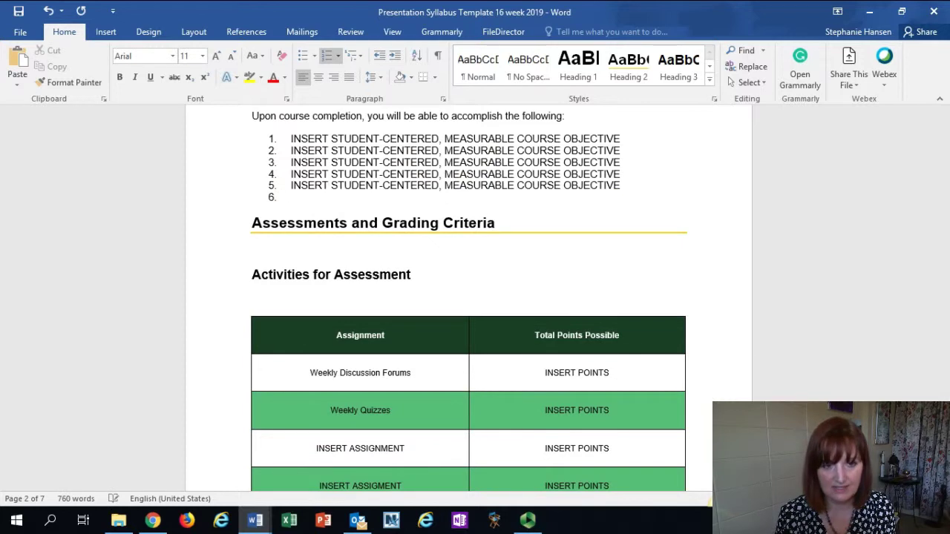
pyautogui.press('BackSpace')
pyautogui.press('BackSpace')
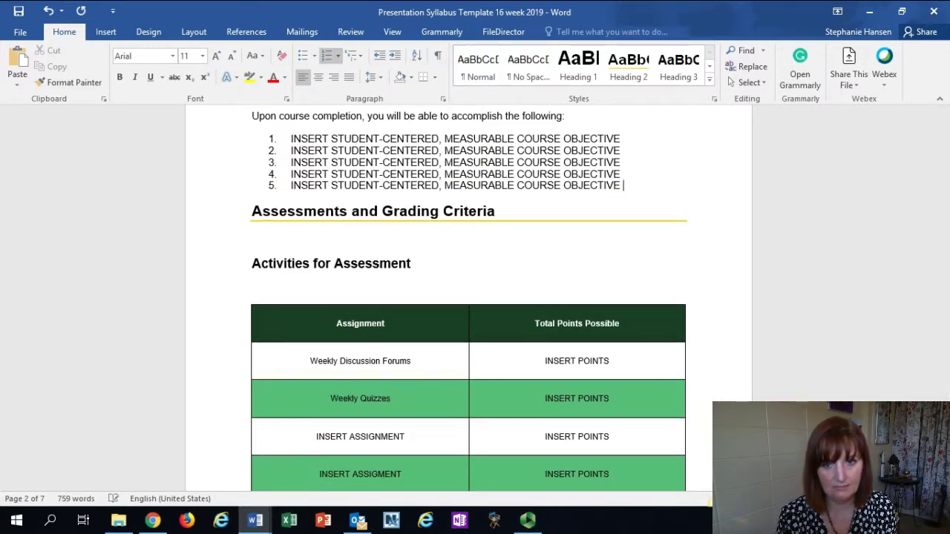
pyautogui.press('Return')
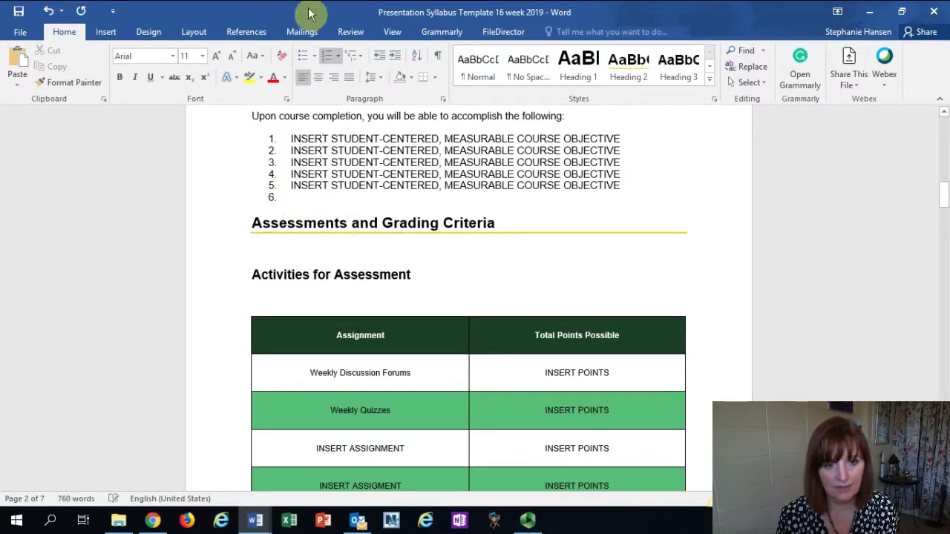
pyautogui.write('Inderst')
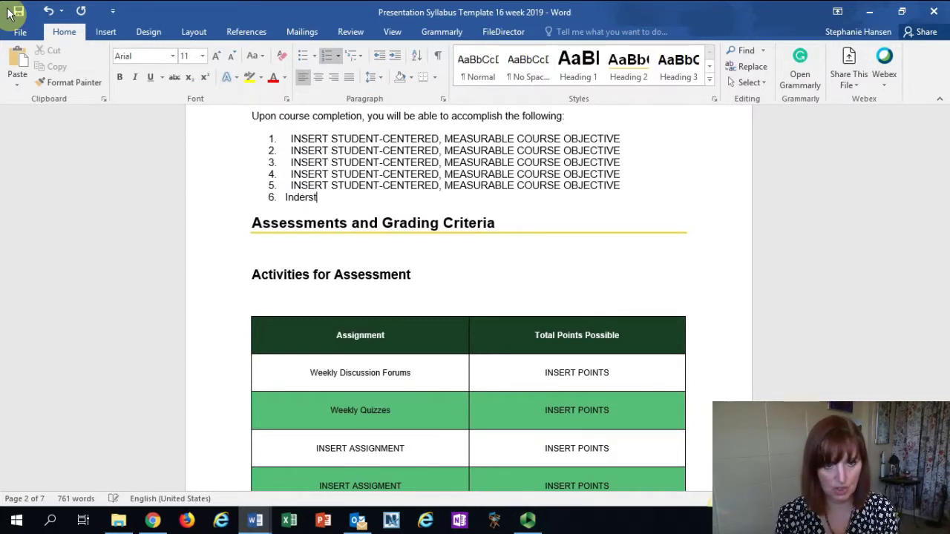
pyautogui.press('BackSpace')
pyautogui.press('BackSpace')
pyautogui.press('BackSpace')
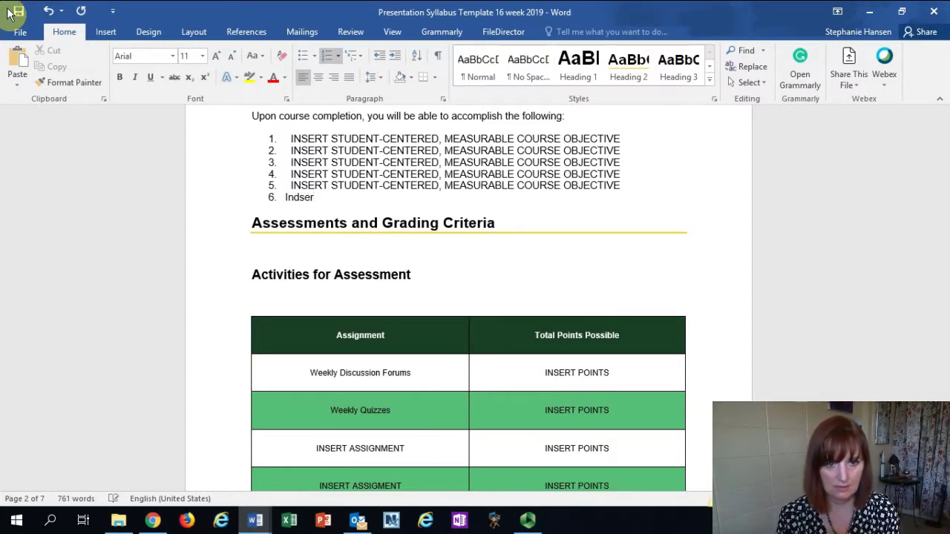
pyautogui.press('BackSpace')
pyautogui.press('BackSpace')
pyautogui.press('BackSpace')
pyautogui.press('BackSpace')
pyautogui.press('BackSpace')
pyautogui.press('BackSpace')
pyautogui.write('I')
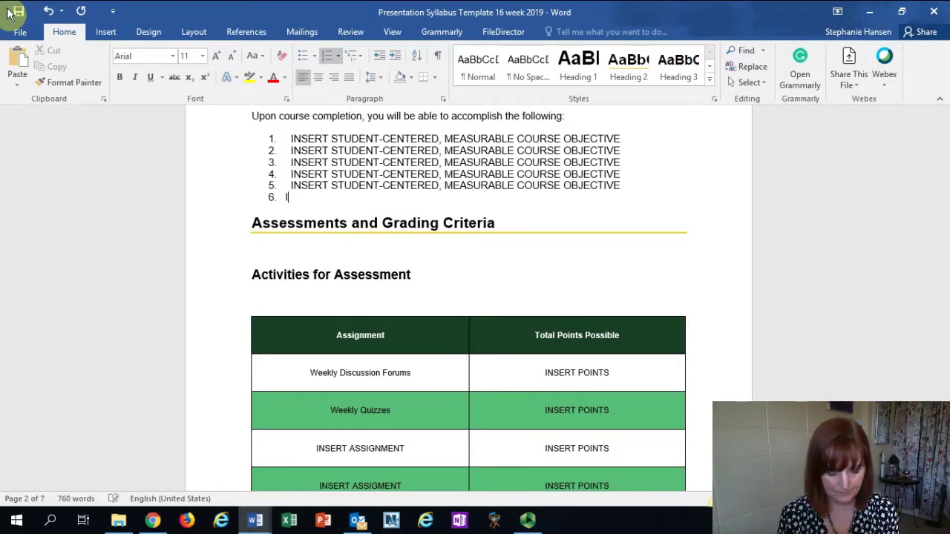
pyautogui.write('nsert')
pyautogui.press('Return')
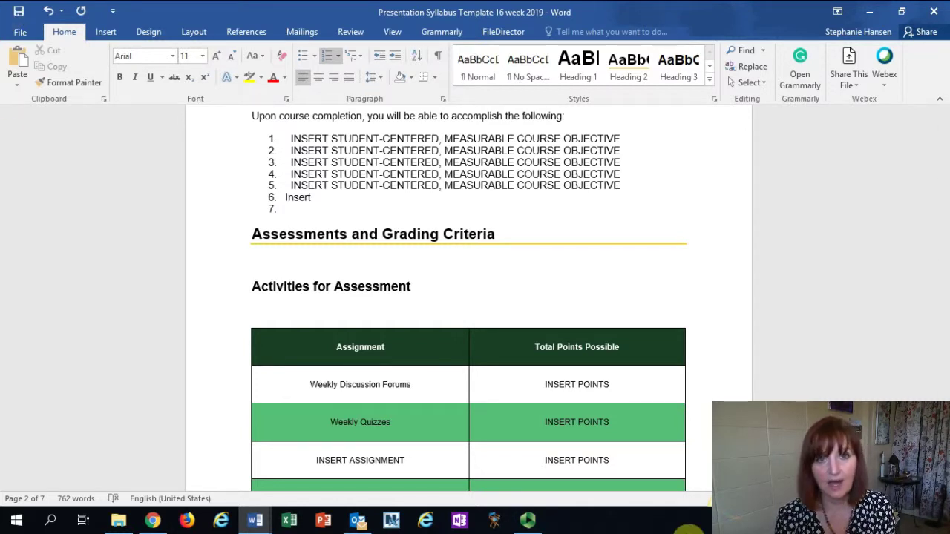
# Step: Replace the placeholder objectives and the "Insert" item with the copied course objectives, and renumber the last objective as item 5
pyautogui.moveTo(292, 141); pyautogui.dragTo(315, 202)
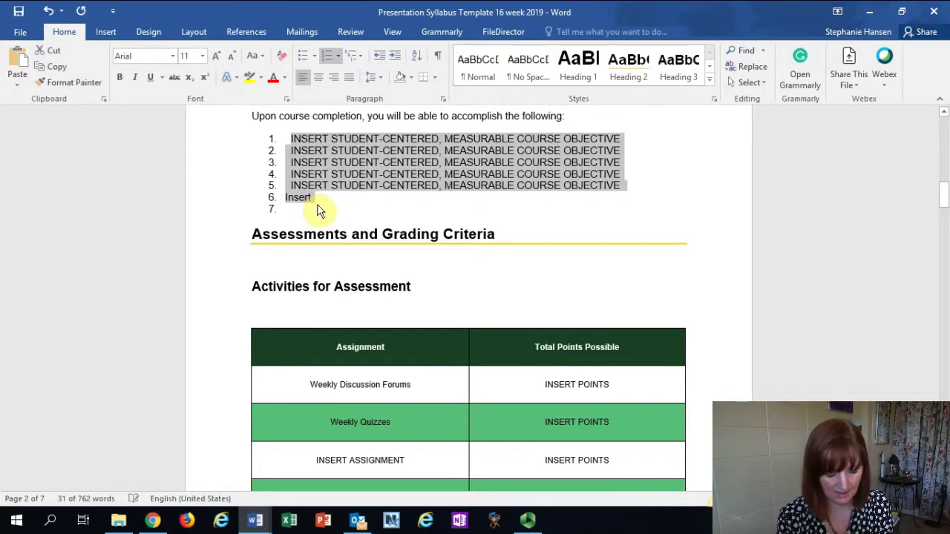
pyautogui.write('Research content in area of expertise. Design a course based on content and competencies. Prepare a lesson plan outline and activity. Create a PowerPoint presentation. Evaluate strengths and weaknesses for lecture presentation')
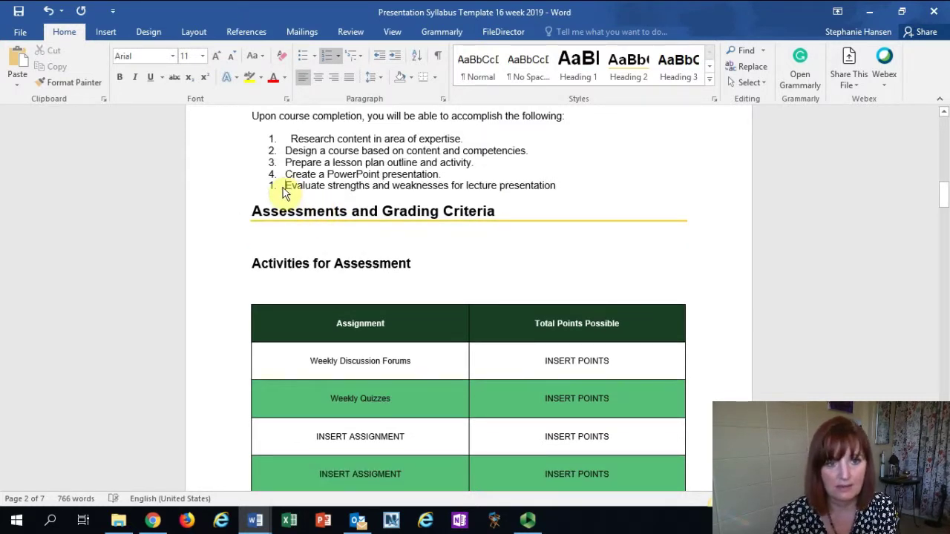
pyautogui.click(287, 186)
pyautogui.press('BackSpace')
pyautogui.press('BackSpace')
pyautogui.press('BackSpace')
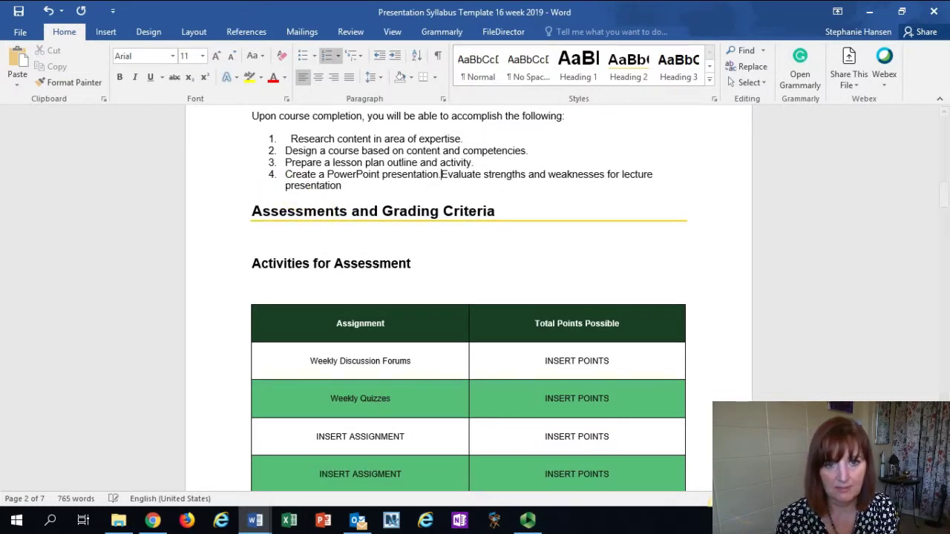
pyautogui.press('Return')
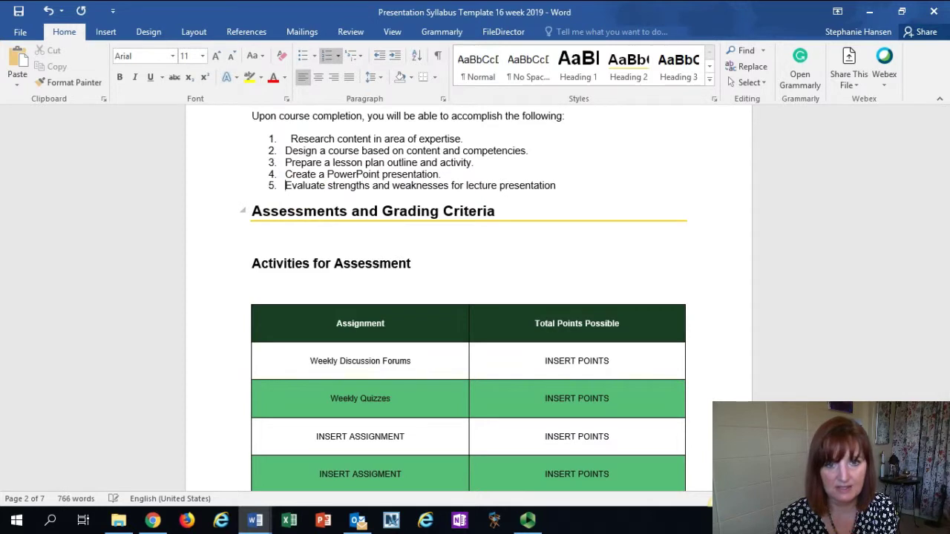
# Step: Delete the extra spaces before the first course objective, "Research content in area of expertise."
pyautogui.click(290, 140)
pyautogui.press('BackSpace')
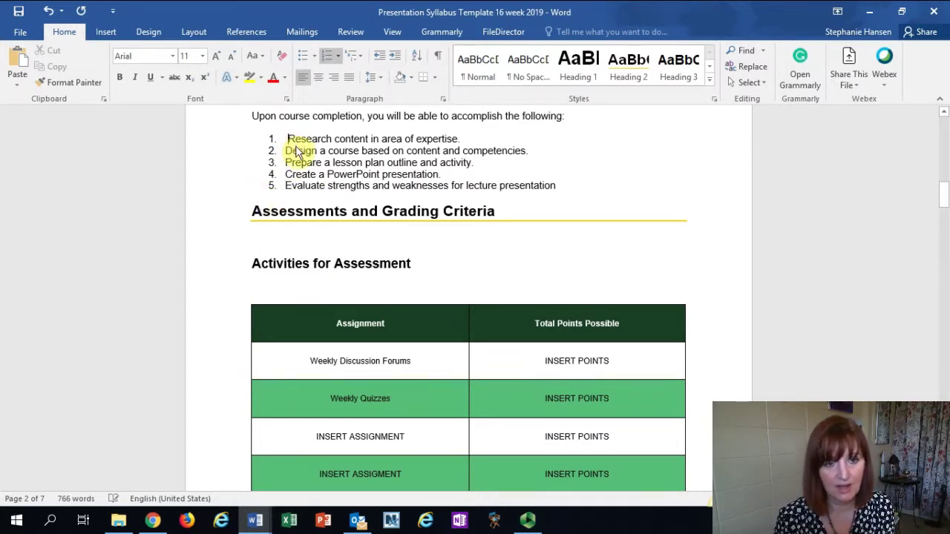
pyautogui.press('BackSpace')
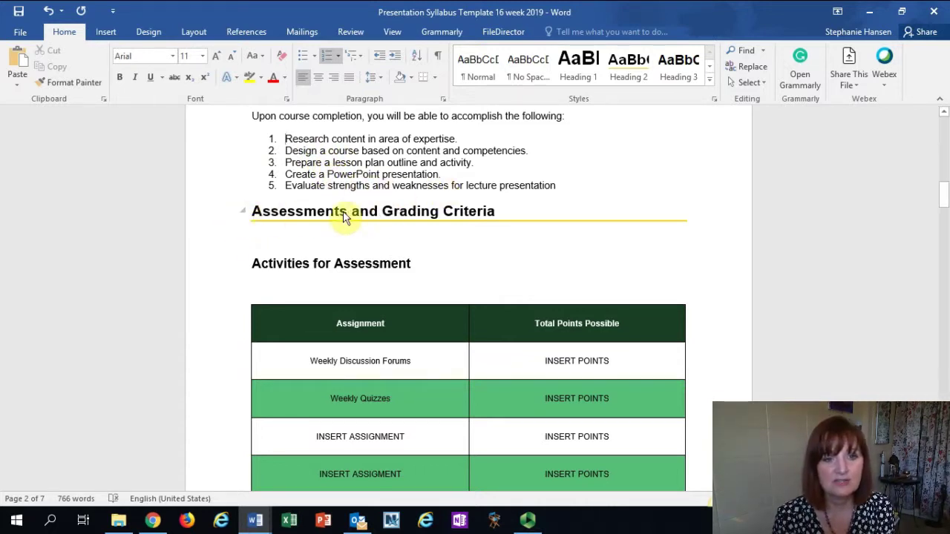
# Step: Insert an empty row above the Weekly Quizzes row in the Activities for Assessment table
pyautogui.moveTo(310, 367); pyautogui.dragTo(418, 365)
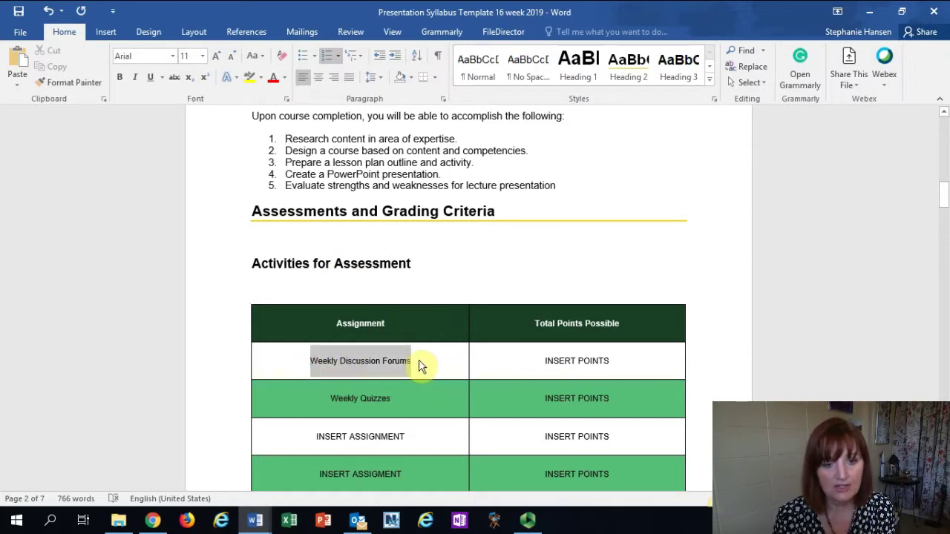
pyautogui.click(946, 200)
pyautogui.moveTo(947, 201)
pyautogui.mouseDown()
pyautogui.moveTo(945, 216)
pyautogui.moveTo(945, 199)
pyautogui.mouseUp()
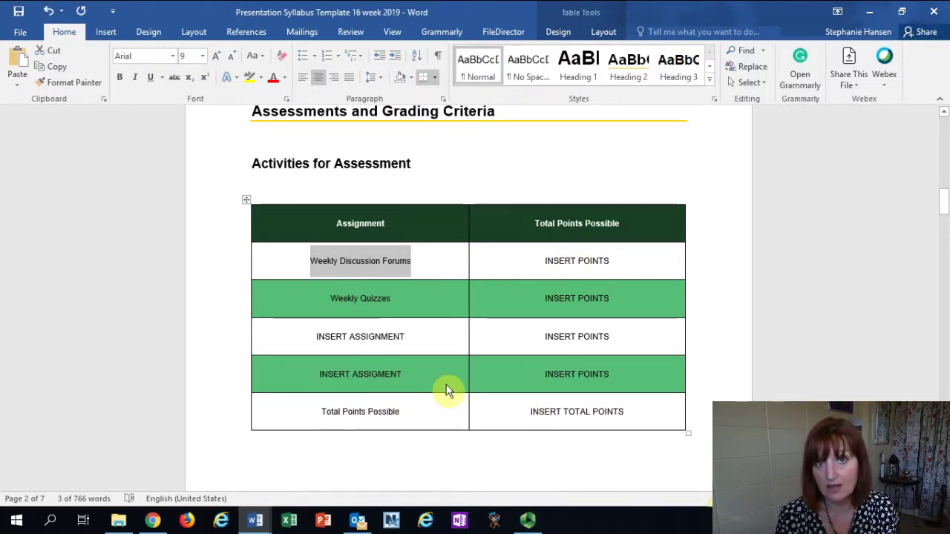
pyautogui.click(371, 304)
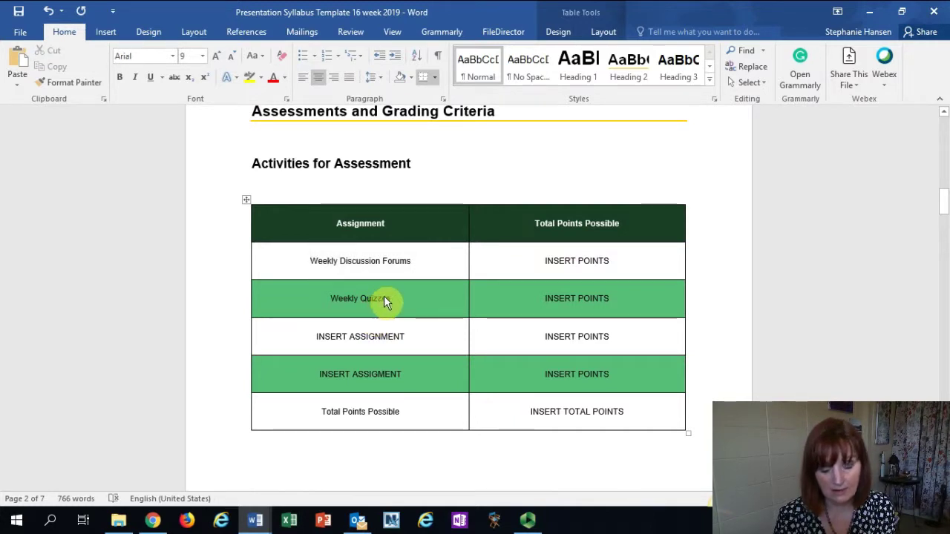
pyautogui.rightClick(384, 302)
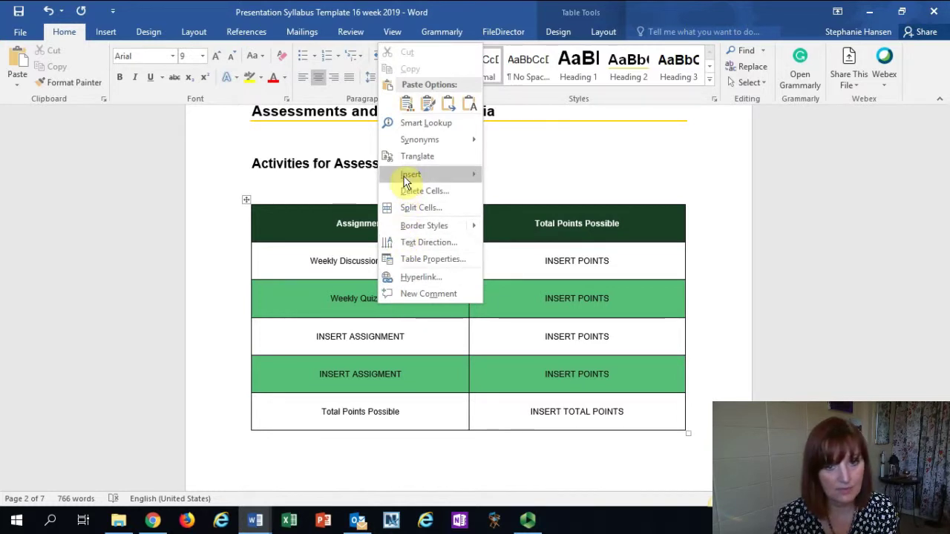
pyautogui.moveTo(407, 179)
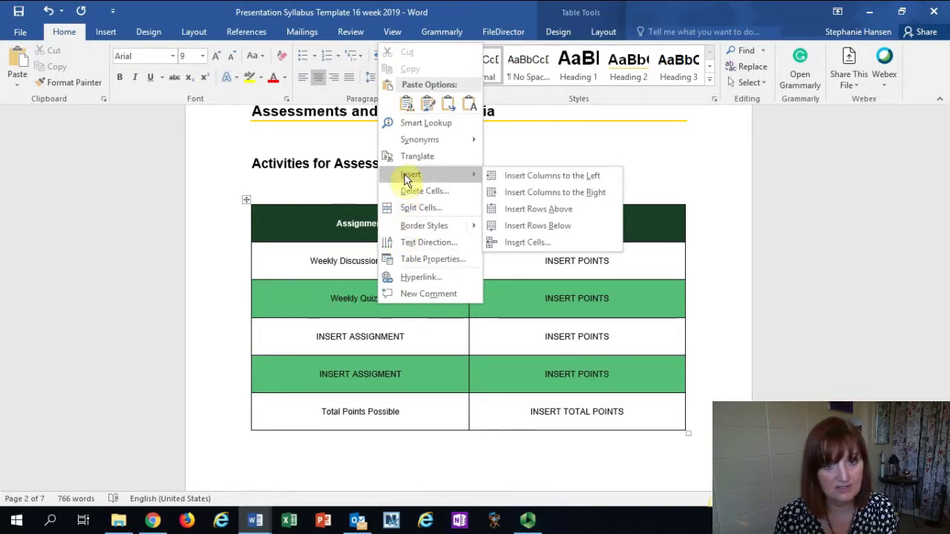
pyautogui.click(527, 210)
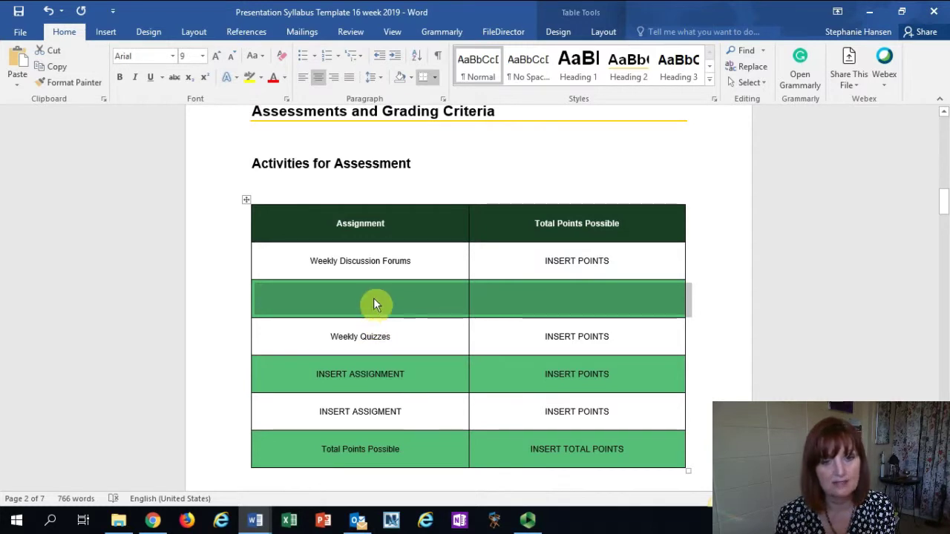
pyautogui.click(504, 284)
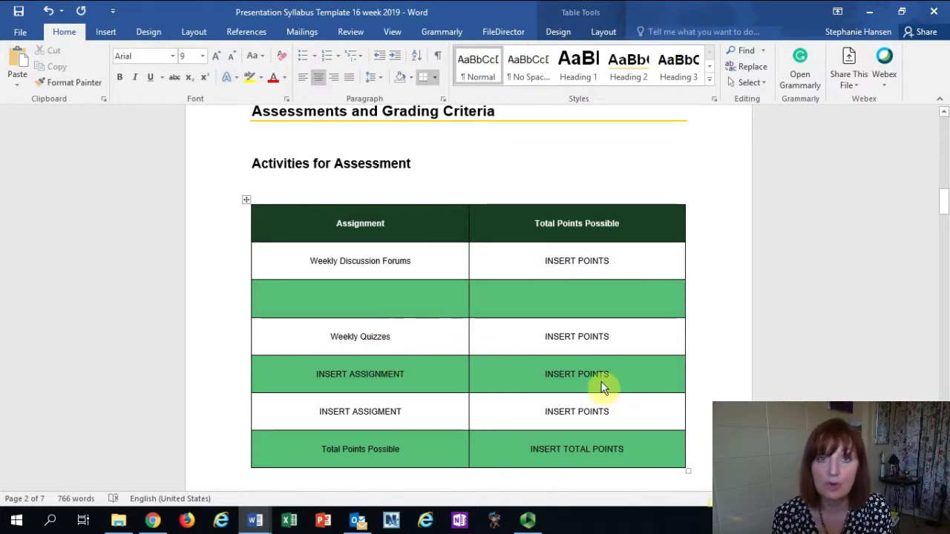
# Step: Copy the rows from Discussion Forums through Total Points Possible in the old RT353 syllabus's Activities for Assessment table
pyautogui.moveTo(943, 200); pyautogui.dragTo(943, 213)
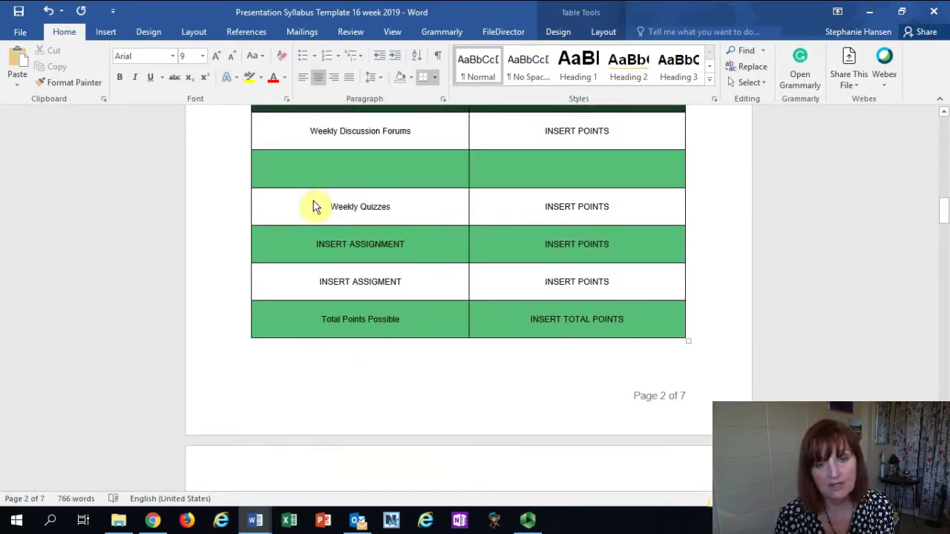
pyautogui.click(257, 527)
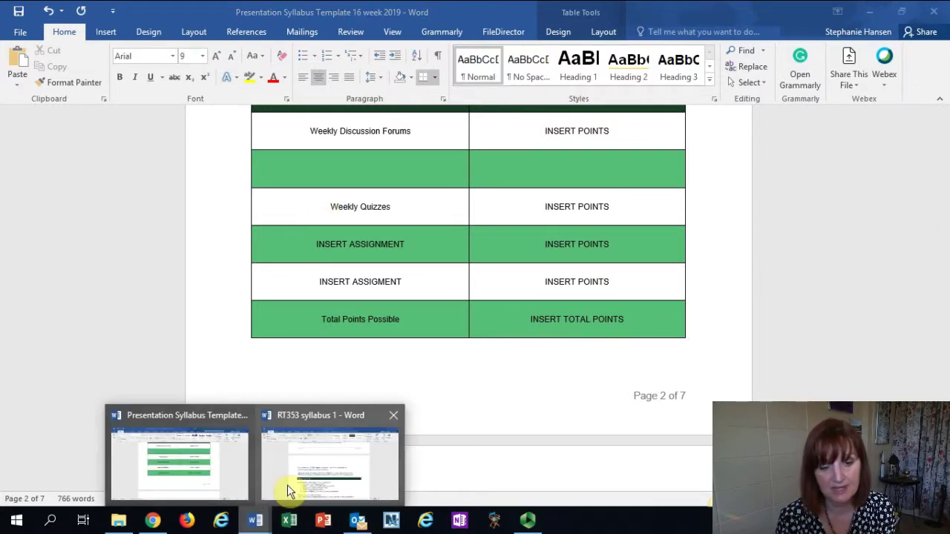
pyautogui.click(287, 485)
pyautogui.moveTo(944, 187); pyautogui.dragTo(944, 223)
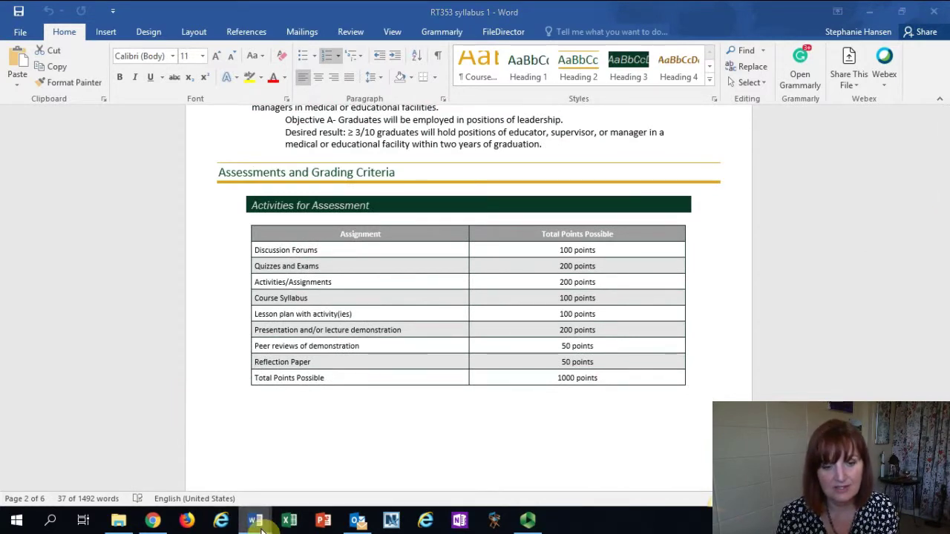
pyautogui.moveTo(261, 529)
pyautogui.click(186, 460)
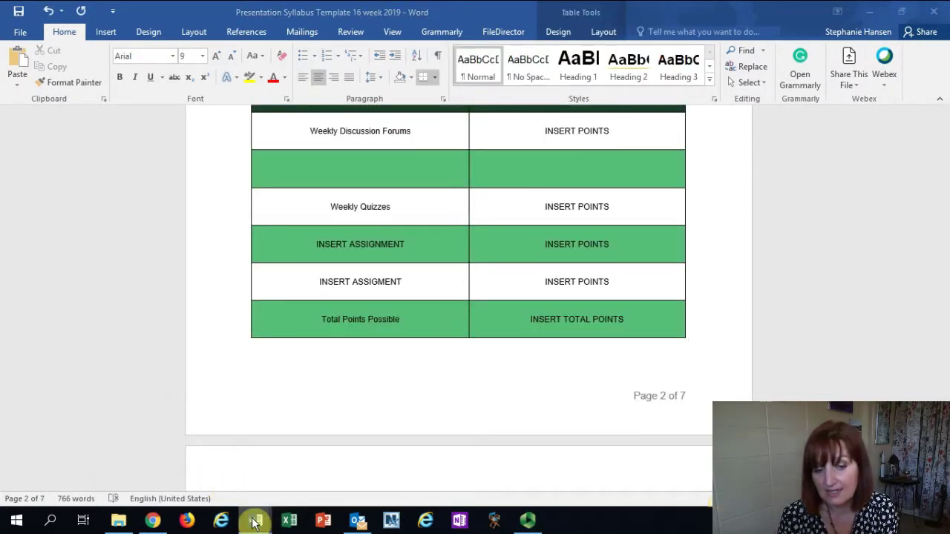
pyautogui.click(301, 450)
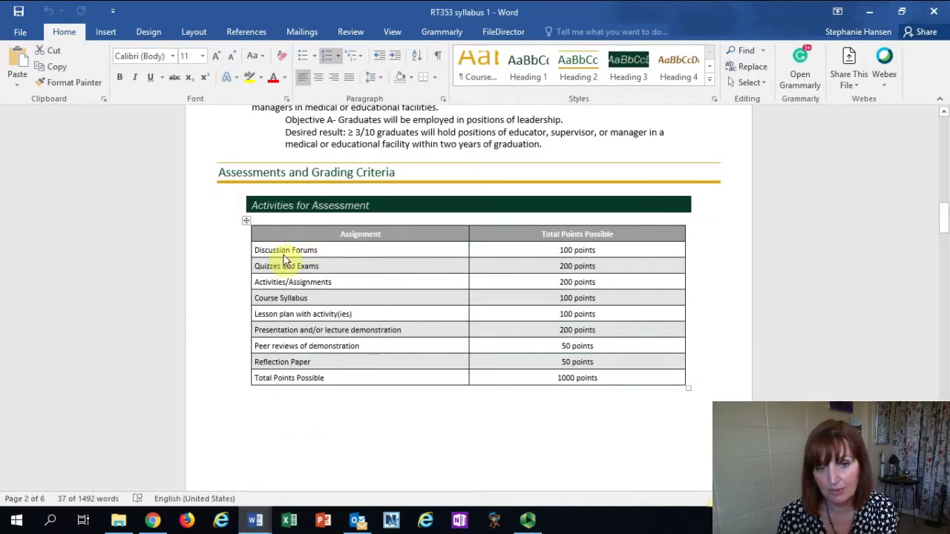
pyautogui.moveTo(282, 256); pyautogui.dragTo(614, 379)
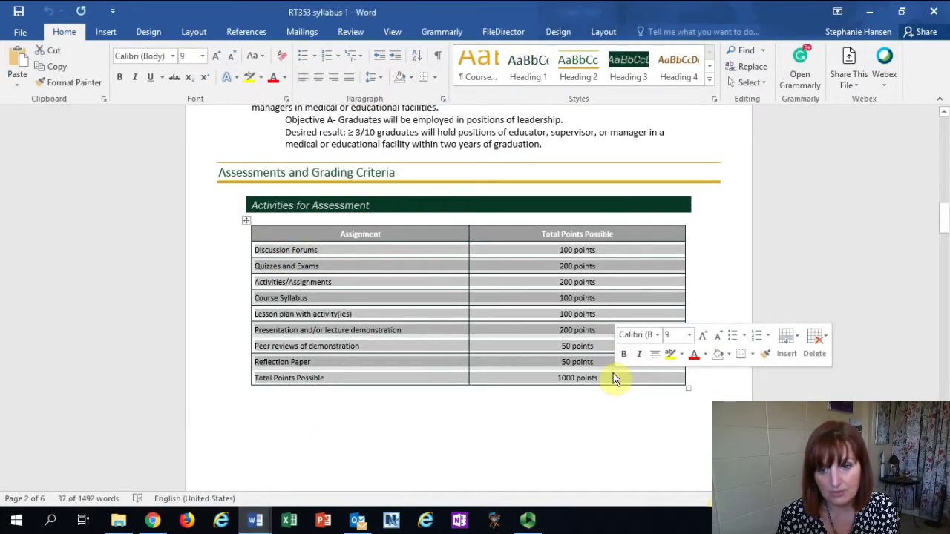
# Step: Try to paste the copied assignment and points rows over all rows below the header of the template's assessment table
pyautogui.click(258, 526)
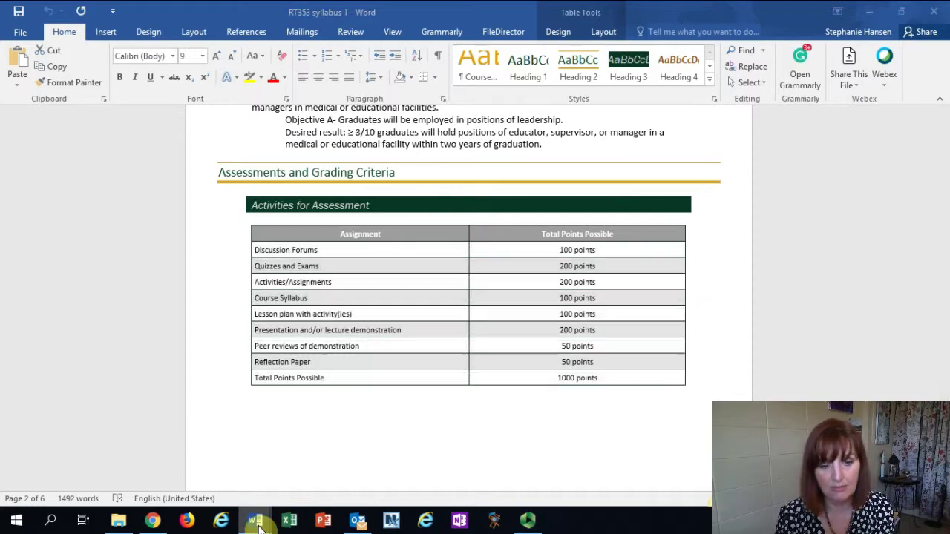
pyautogui.click(212, 439)
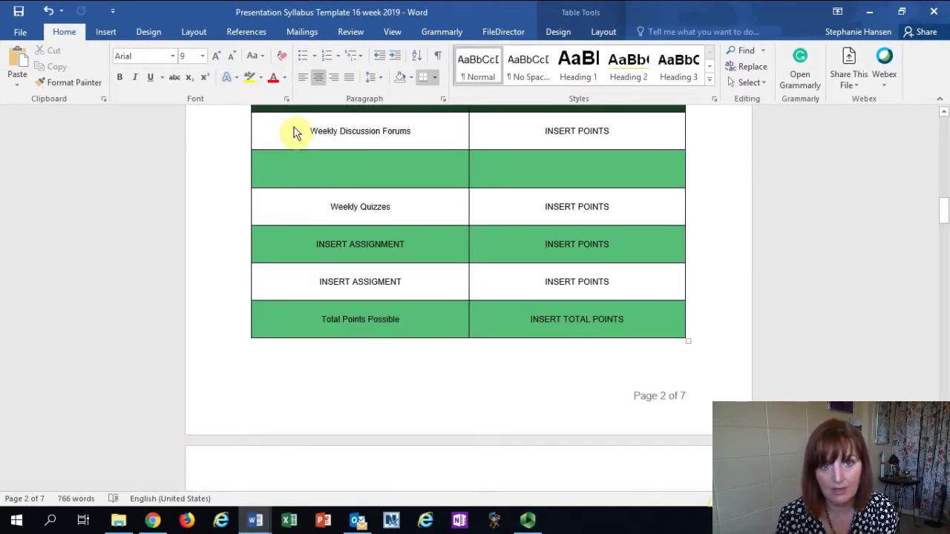
pyautogui.moveTo(295, 133); pyautogui.dragTo(613, 310)
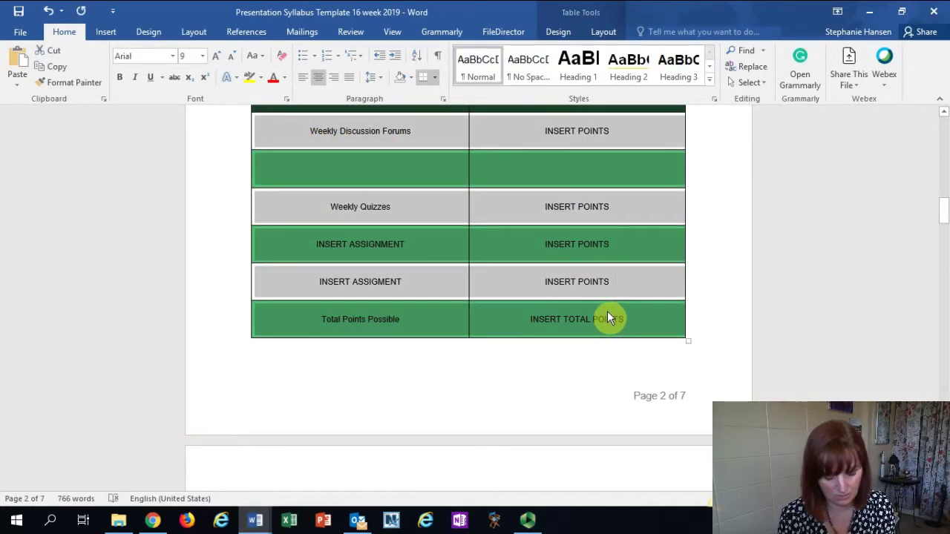
pyautogui.write('Discussion Forums\t100 points Quizzes and Exams\t200 points Activities/Assignments\t200 points Course Syllabus\t100 points Lesson plan with activity(ies)\t100 points Presentation and/or lecture demonstration\t200 points')
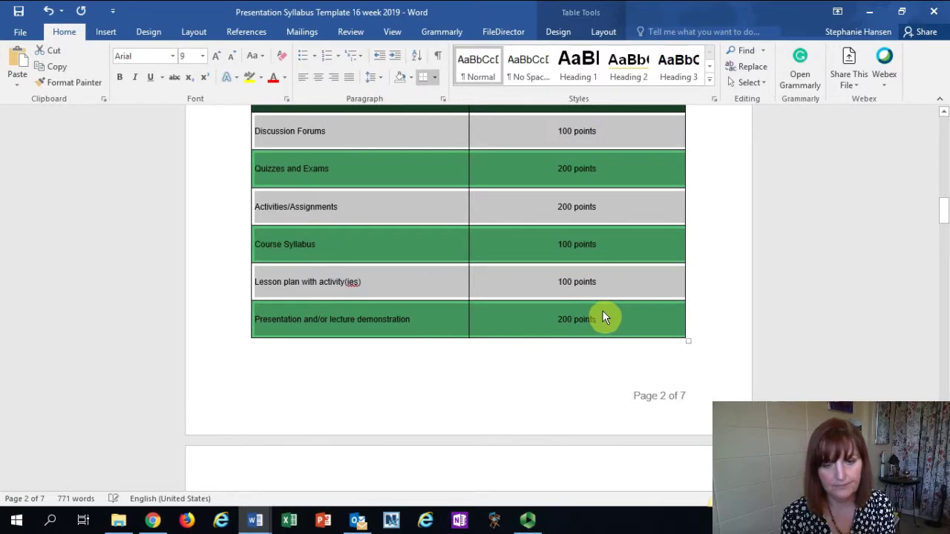
pyautogui.click(479, 366)
pyautogui.scroll(-4, 501, 382)
pyautogui.scroll(6, 467, 349)
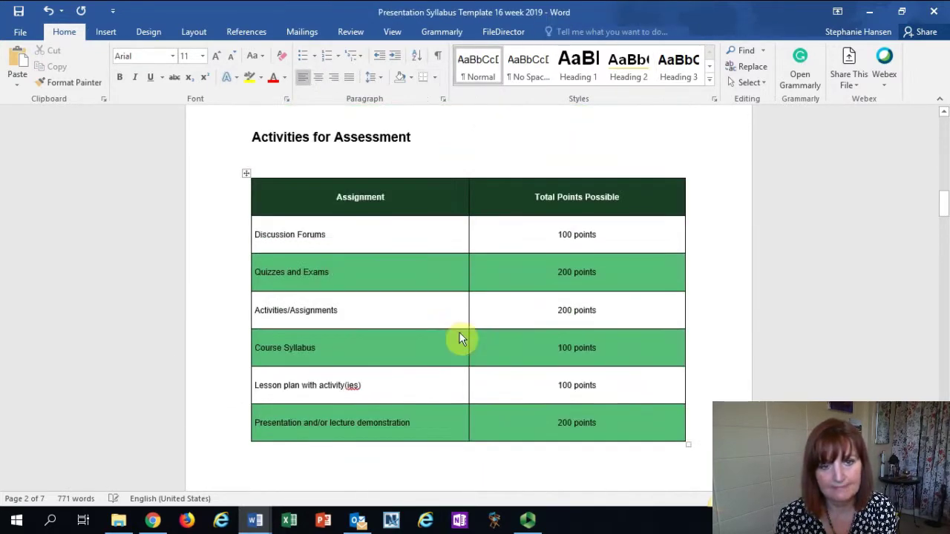
pyautogui.scroll(1, 459, 332)
# Step: Undo the pasted assessment rows and check the template's rows against the assignments listed in the old RT353 syllabus
pyautogui.click(46, 12)
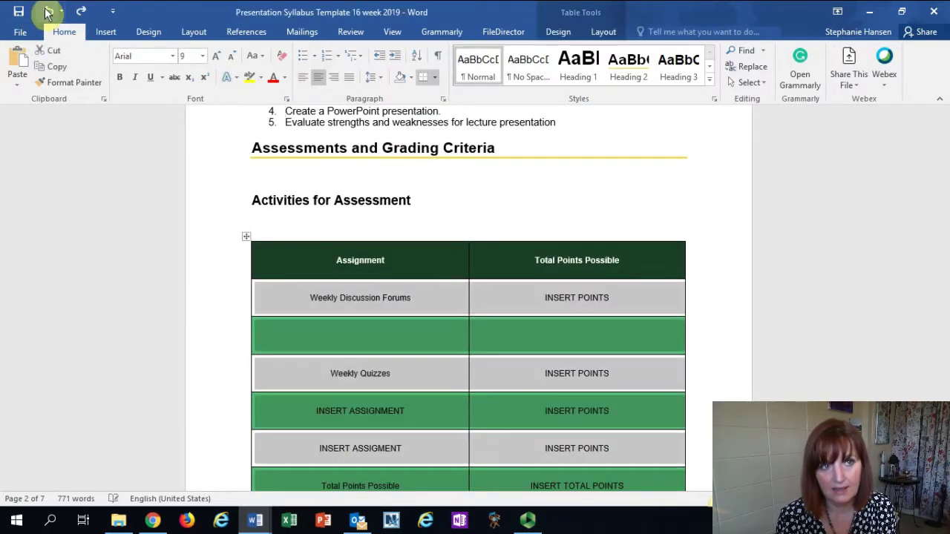
pyautogui.click(348, 343)
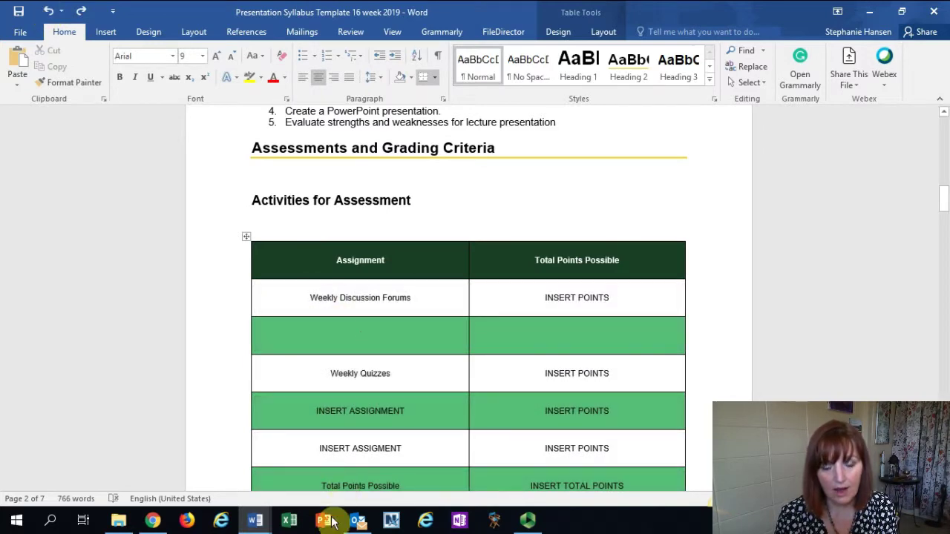
pyautogui.moveTo(256, 522)
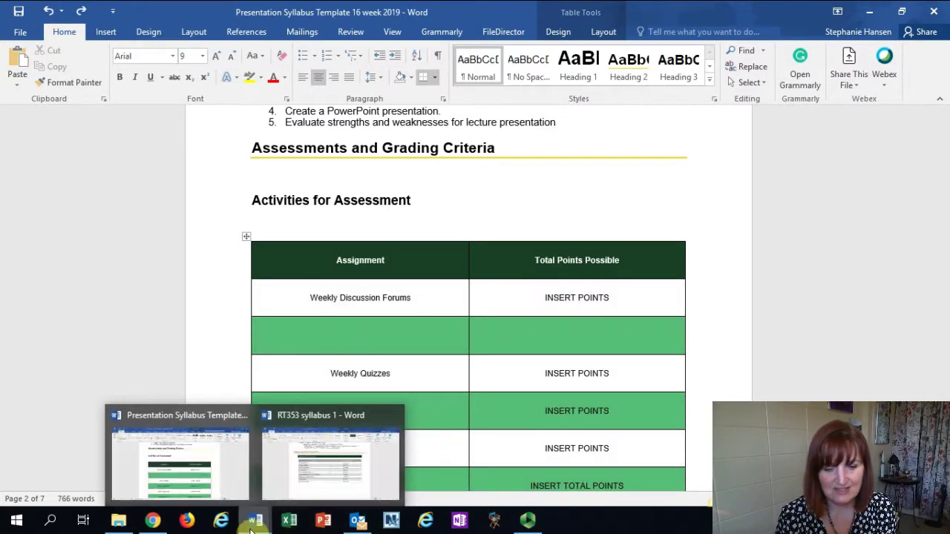
pyautogui.click(310, 461)
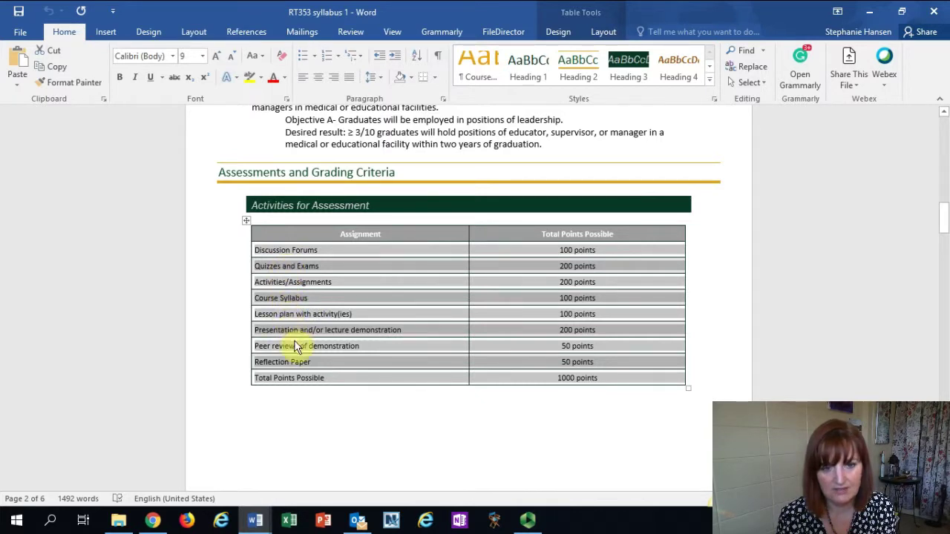
pyautogui.click(255, 521)
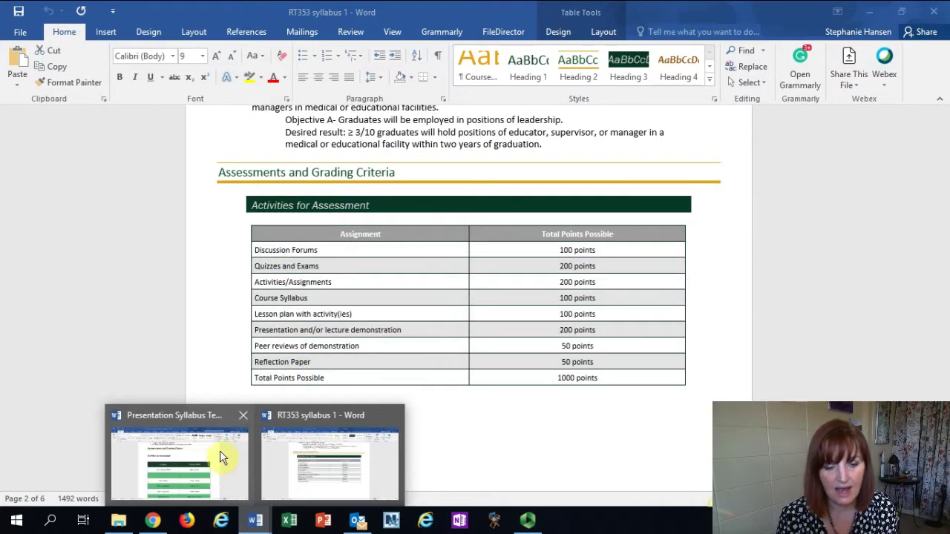
pyautogui.click(220, 457)
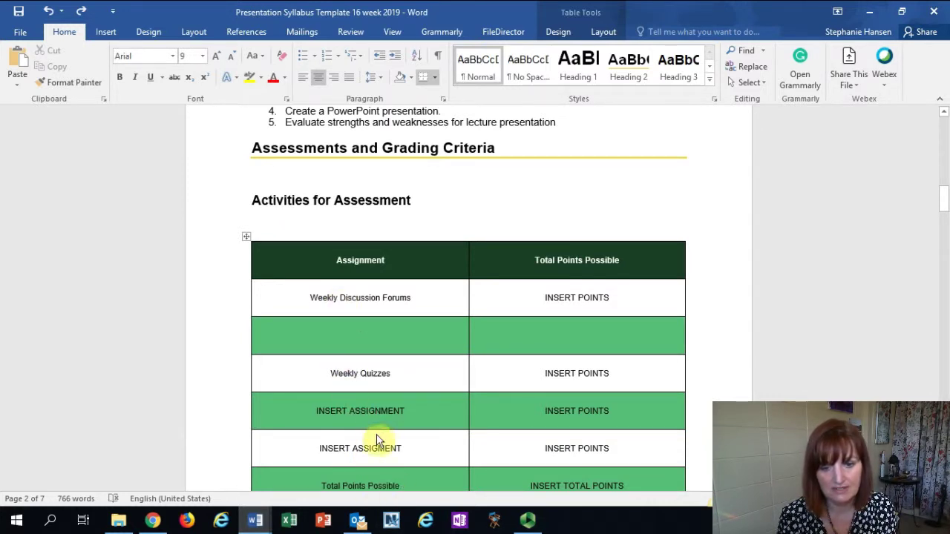
# Step: Insert two empty rows above the first INSERT ASSIGNMENT row in the template's assessment table
pyautogui.rightClick(366, 407)
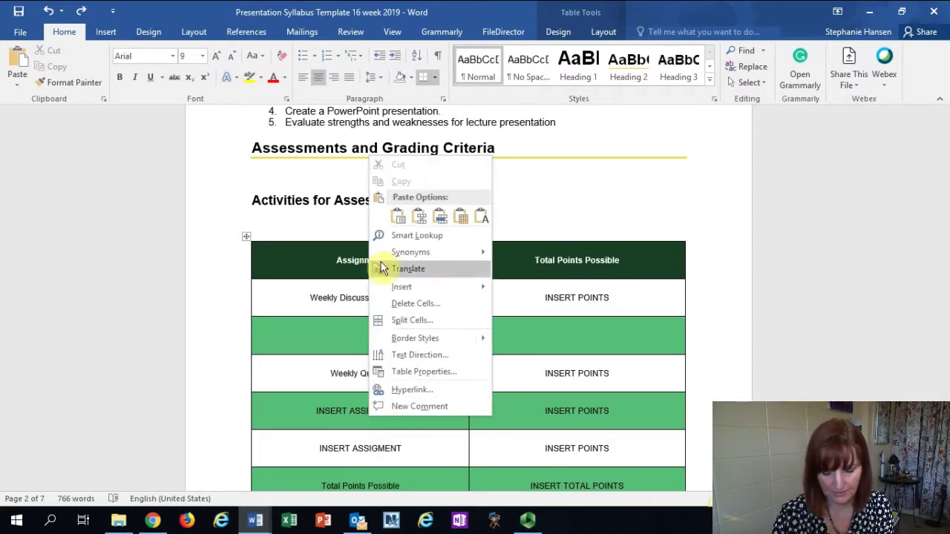
pyautogui.moveTo(395, 291)
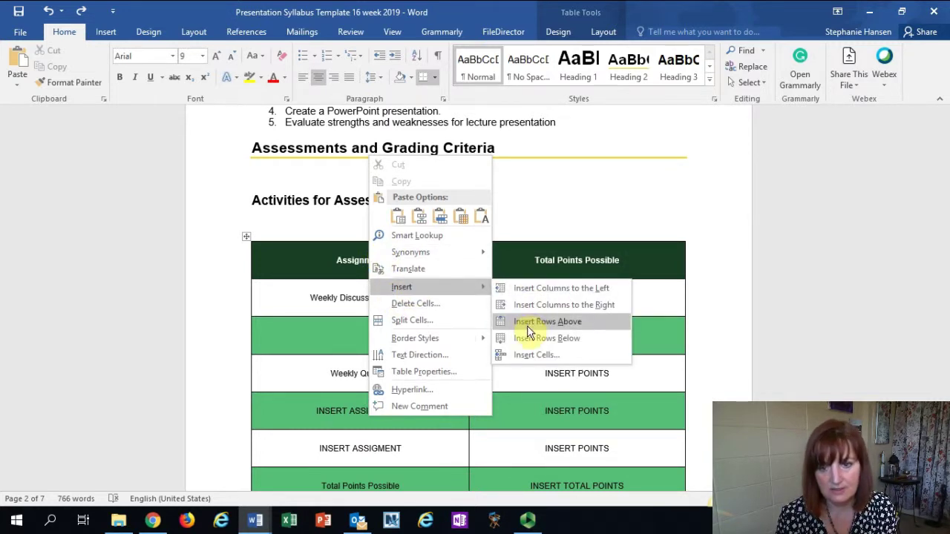
pyautogui.click(534, 323)
pyautogui.rightClick(357, 377)
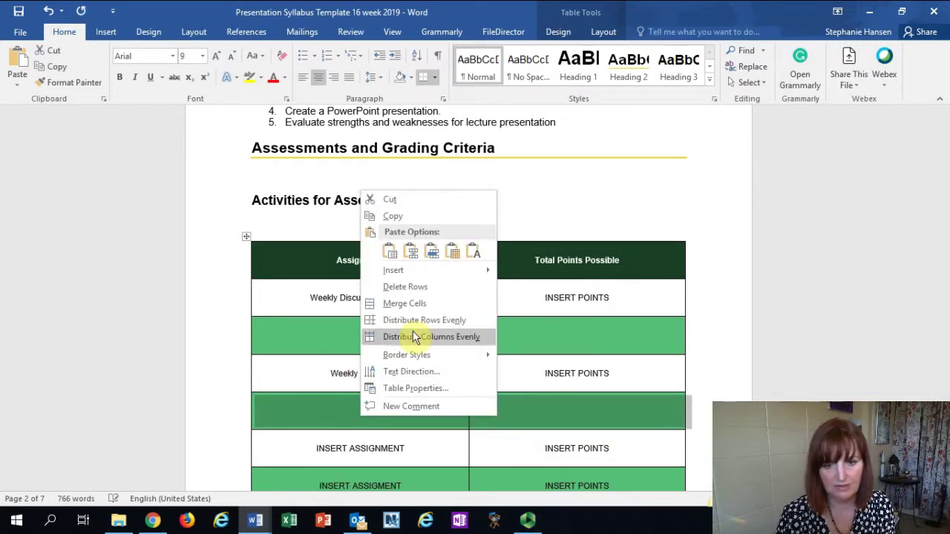
pyautogui.moveTo(395, 272)
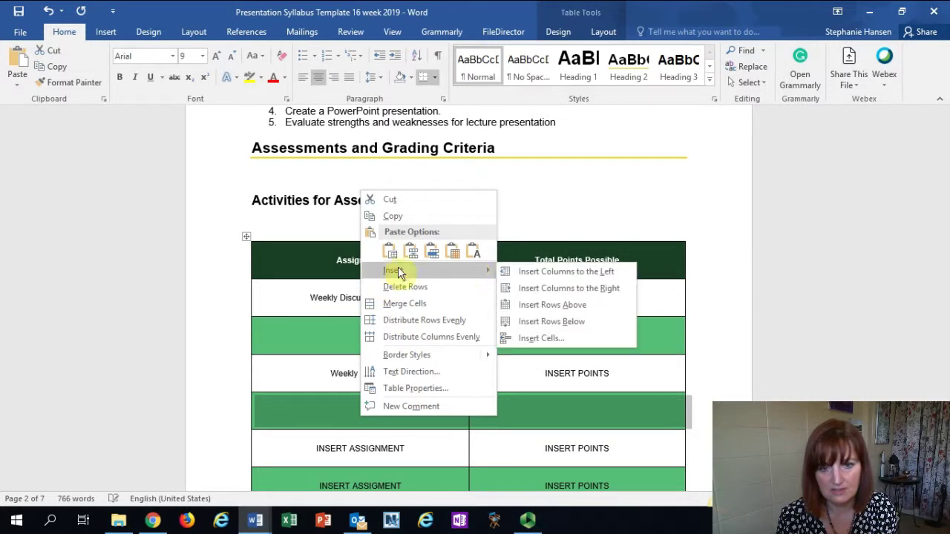
pyautogui.click(534, 306)
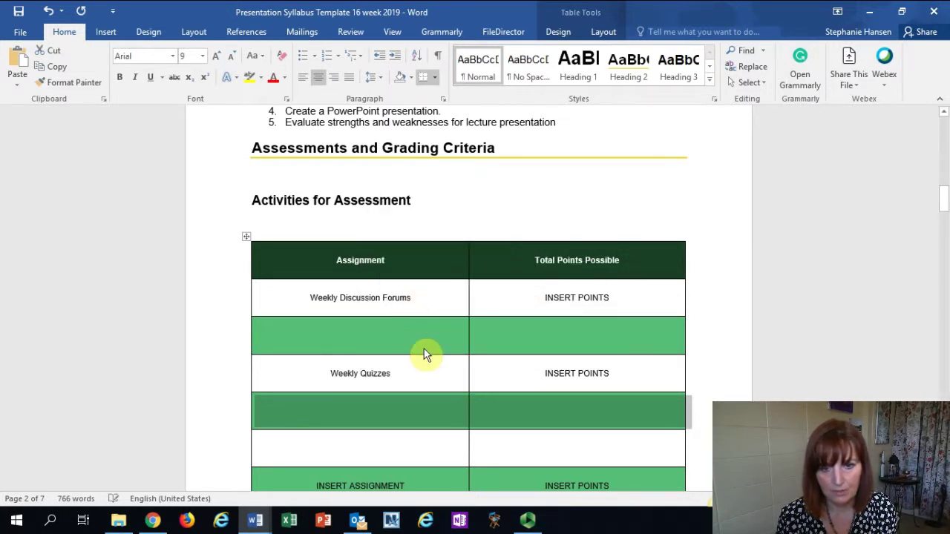
pyautogui.click(459, 476)
# Step: Examine the rows of the expanded assessment table through the Total Points Possible row on the following page
pyautogui.scroll(-6, 459, 475)
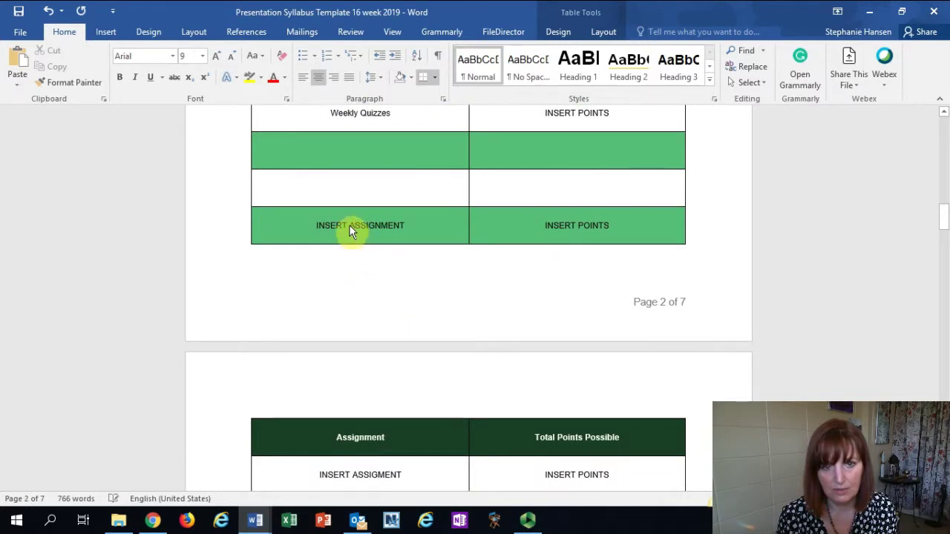
pyautogui.click(348, 226)
pyautogui.scroll(-2, 419, 465)
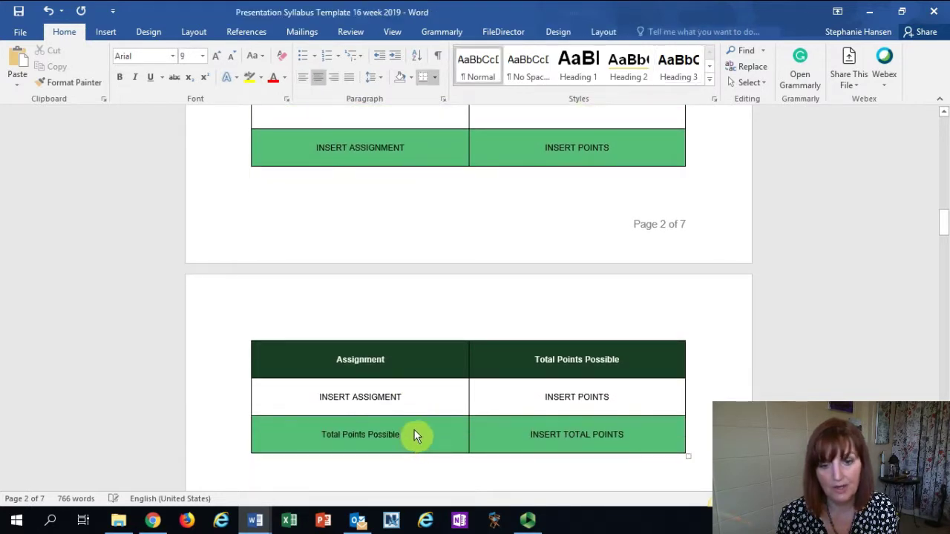
pyautogui.scroll(3, 417, 427)
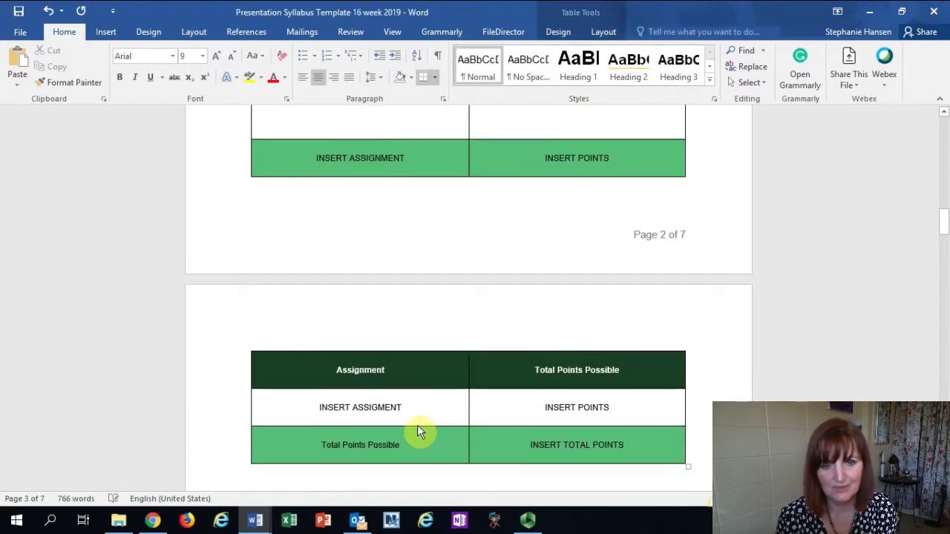
pyautogui.press('Up')
pyautogui.press('Up')
pyautogui.press('Up')
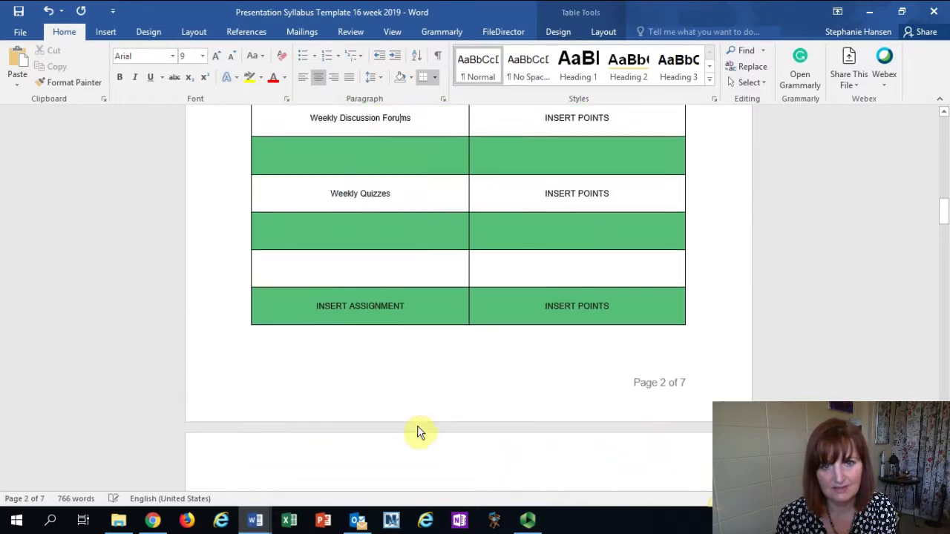
# Step: Insert one more empty row directly below the Weekly Quizzes row in the template's assessment table
pyautogui.click(344, 267)
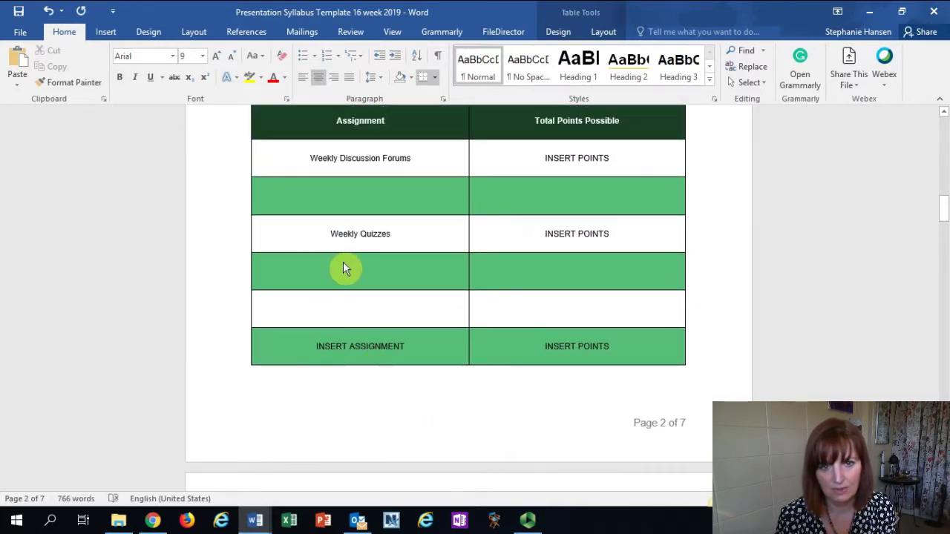
pyautogui.rightClick(344, 267)
pyautogui.moveTo(393, 148)
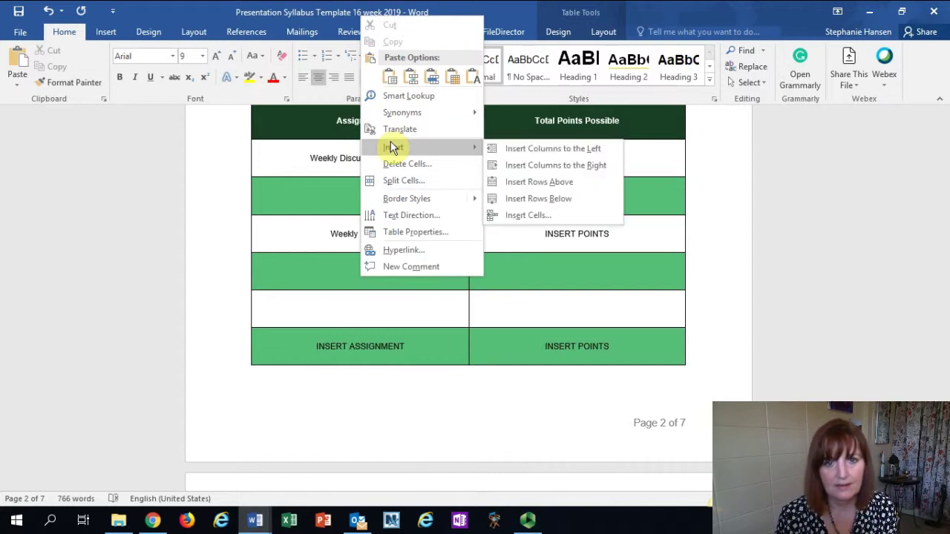
pyautogui.click(530, 184)
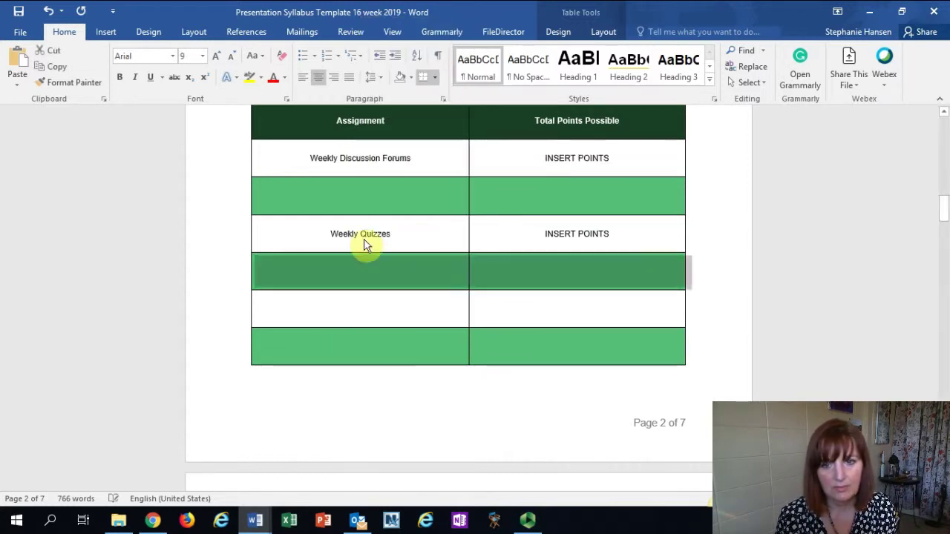
# Step: Paste the copied assignment and points rows over all rows below the header, from Weekly Discussion Forums through Total Points Possible
pyautogui.click(365, 236)
pyautogui.moveTo(311, 158); pyautogui.dragTo(558, 444)
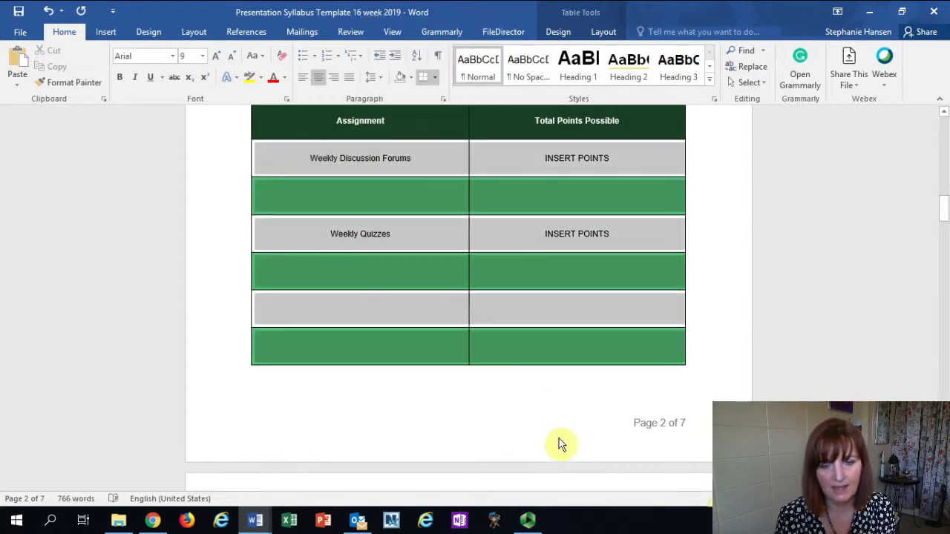
pyautogui.moveTo(544, 487); pyautogui.dragTo(556, 451)
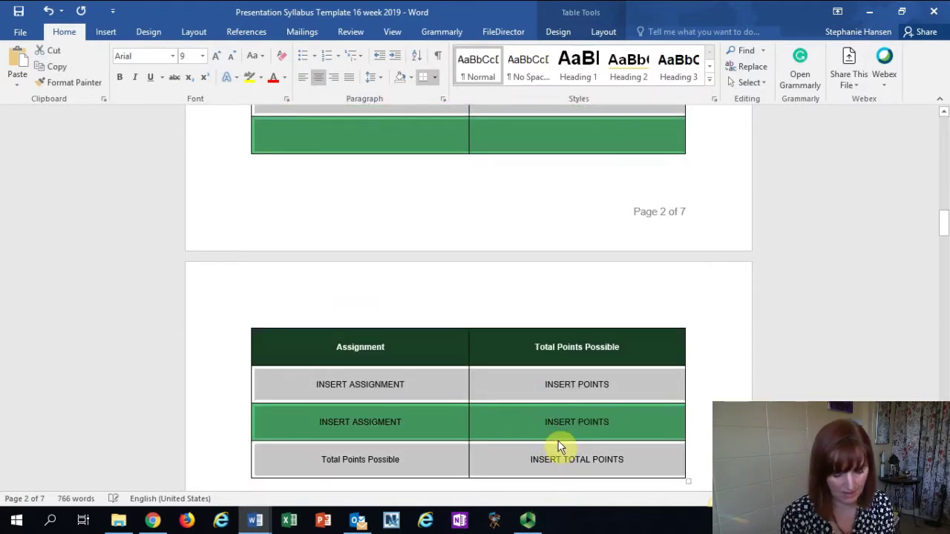
pyautogui.write('Presentation and/or lecture demonstration\t200 points Peer reviews of demonstration\t50 points Reflection Paper\t50 points Total Points Possible\t1000 points')
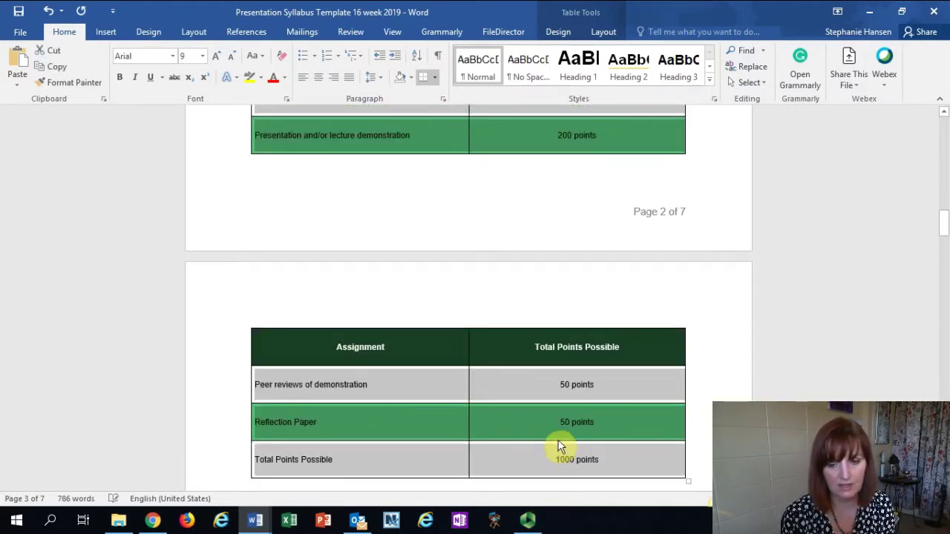
# Step: Review the pasted assignments and points in the template's assessment table from the first row through Total Points Possible
pyautogui.click(465, 390)
pyautogui.scroll(7, 267, 355)
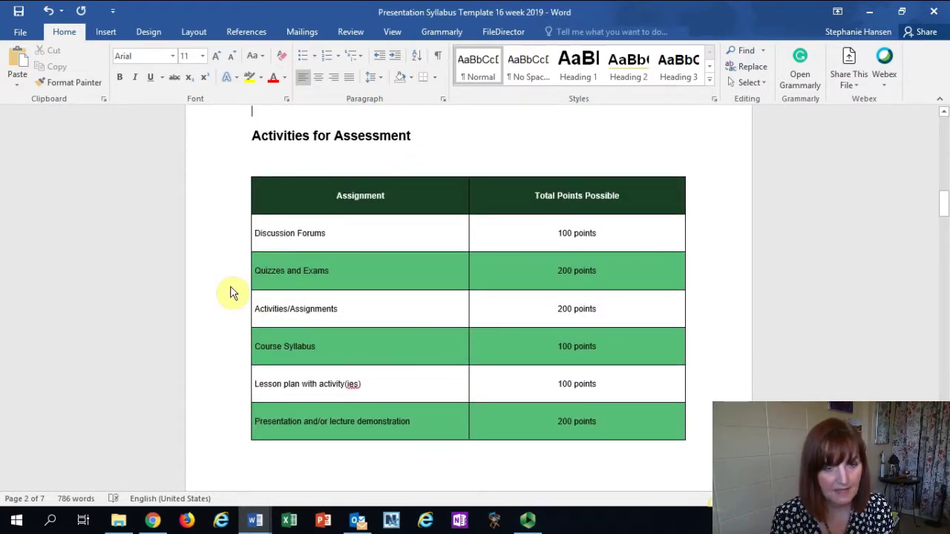
pyautogui.click(283, 417)
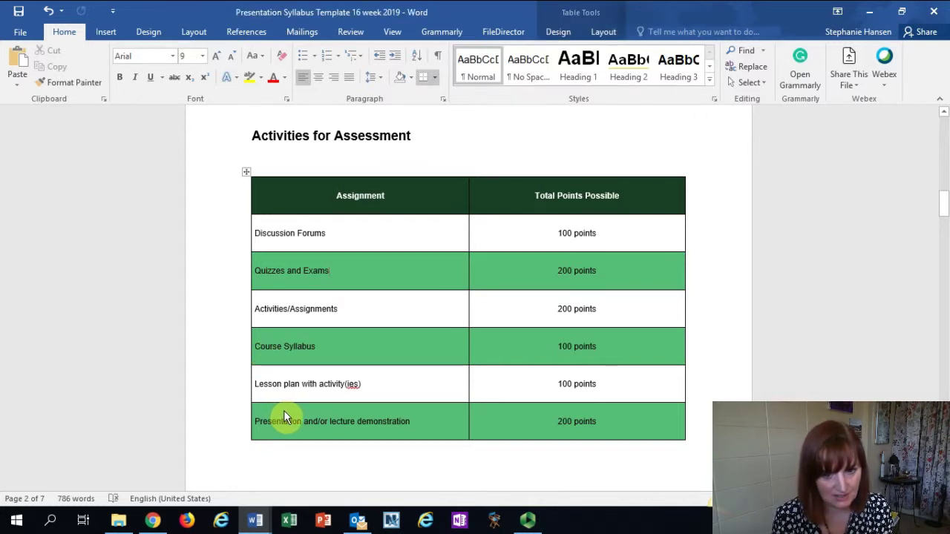
pyautogui.press('Down')
pyautogui.press('Down')
pyautogui.press('Down')
pyautogui.press('Down')
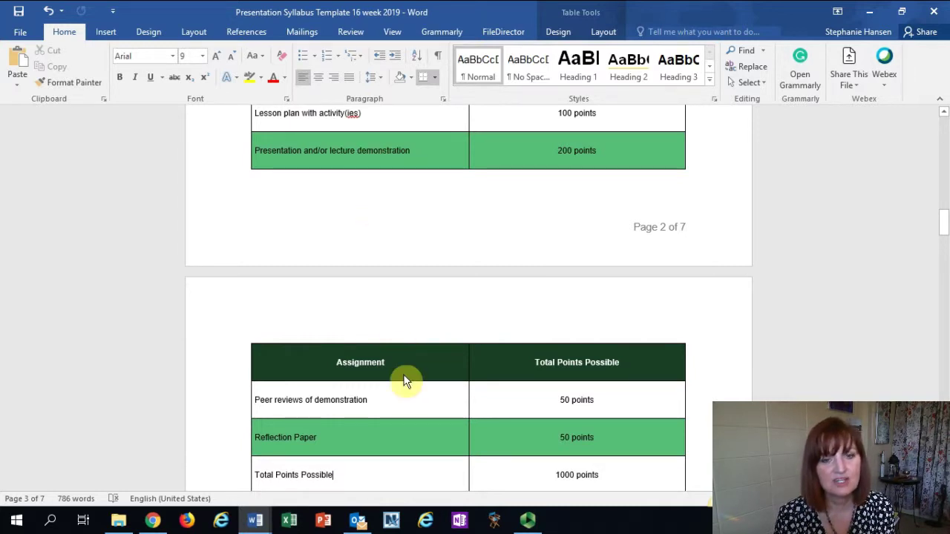
pyautogui.scroll(-3, 403, 382)
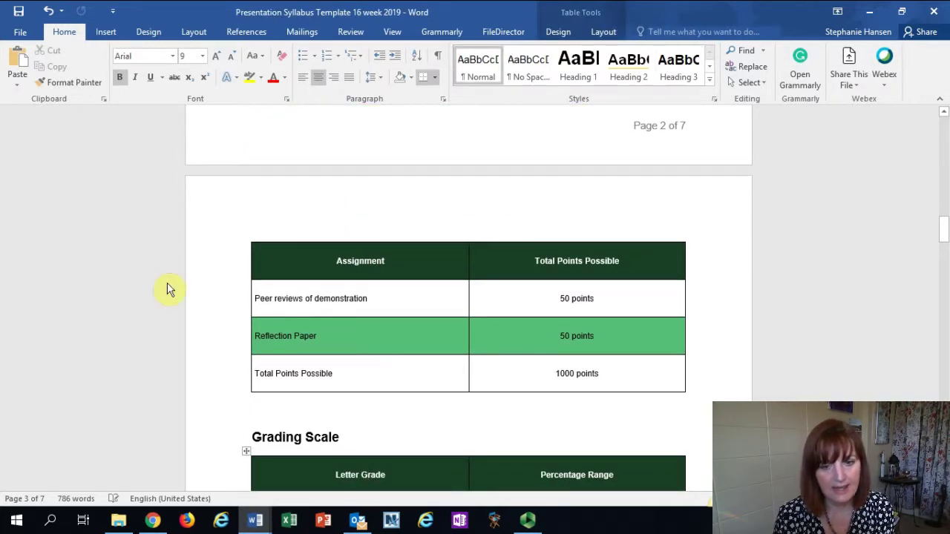
# Step: Run the accessibility check on the template and close its inspection results
pyautogui.click(19, 31)
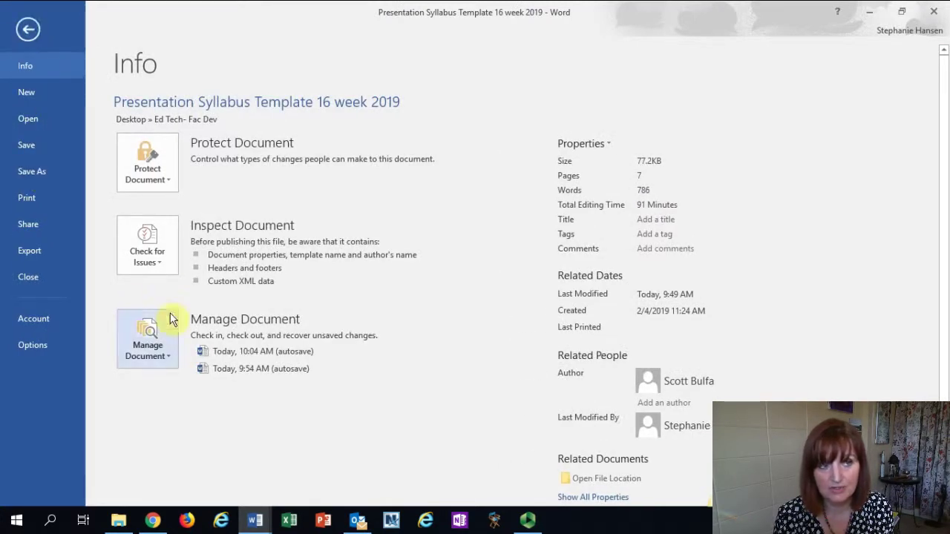
pyautogui.click(152, 260)
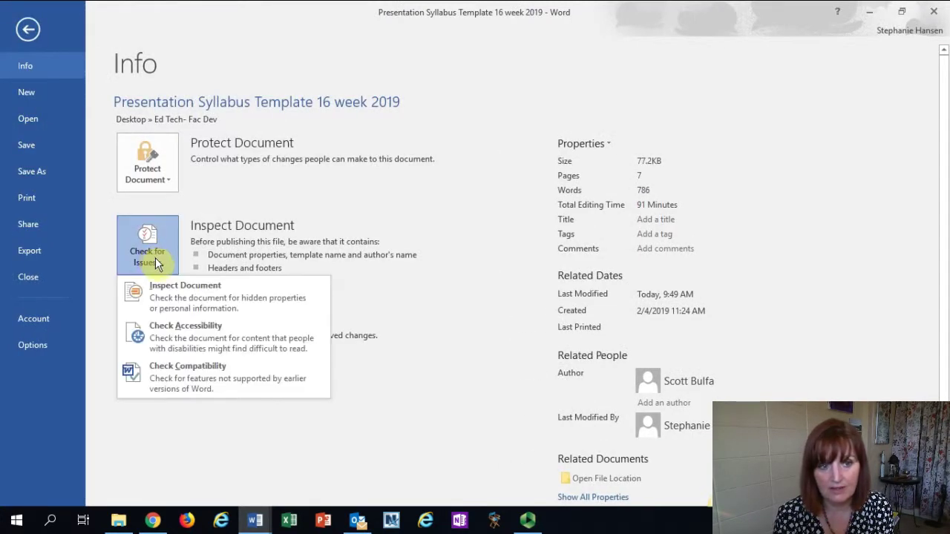
pyautogui.click(176, 338)
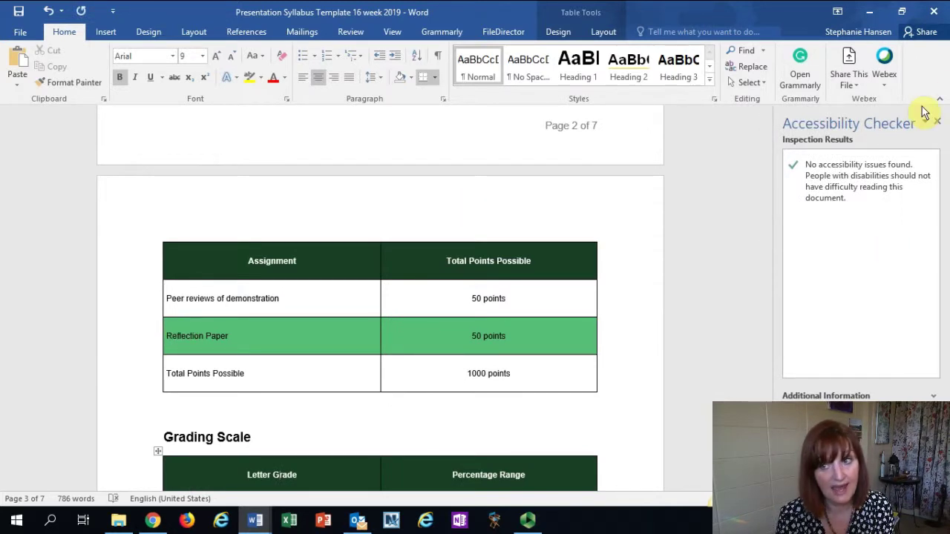
pyautogui.click(938, 123)
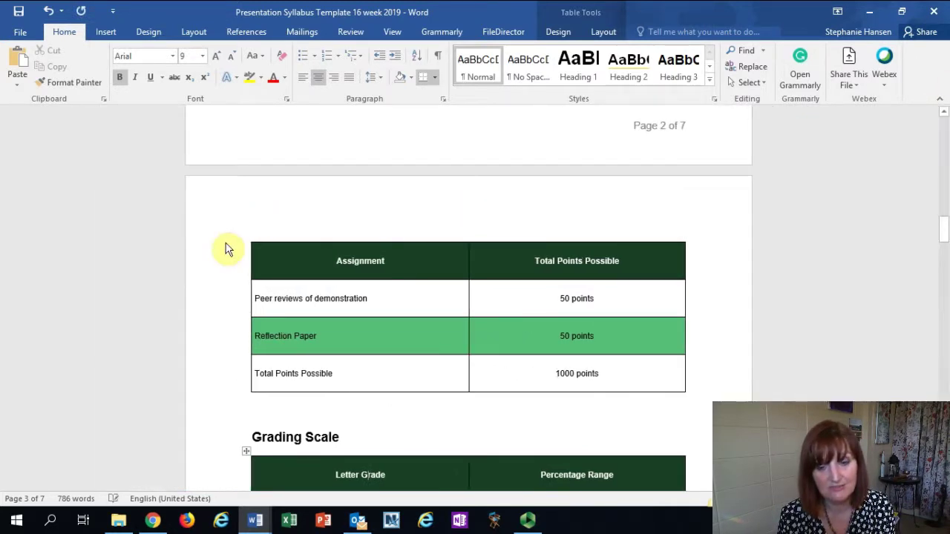
# Step: Compare the template's Grading Scale table with the one in the old RT353 syllabus and return to the template
pyautogui.scroll(-6, 302, 306)
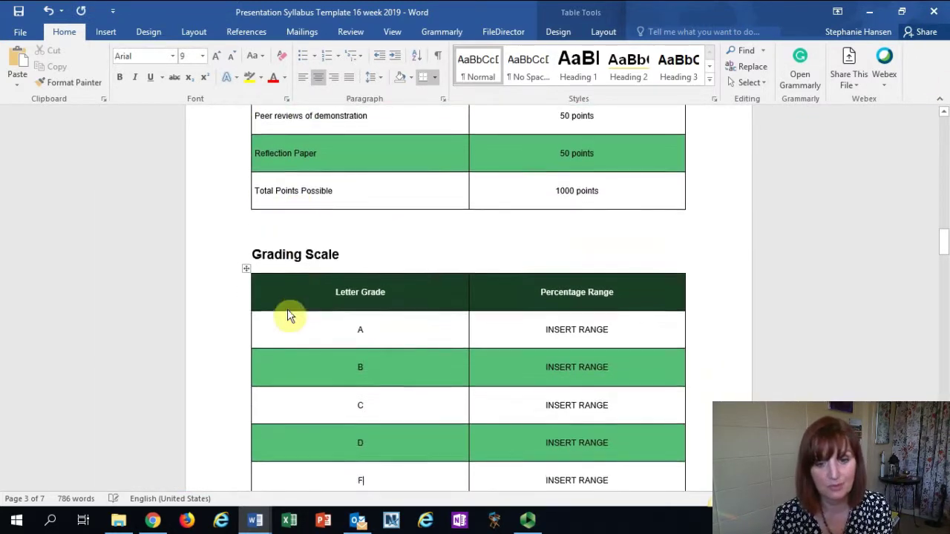
pyautogui.click(357, 417)
pyautogui.write('F')
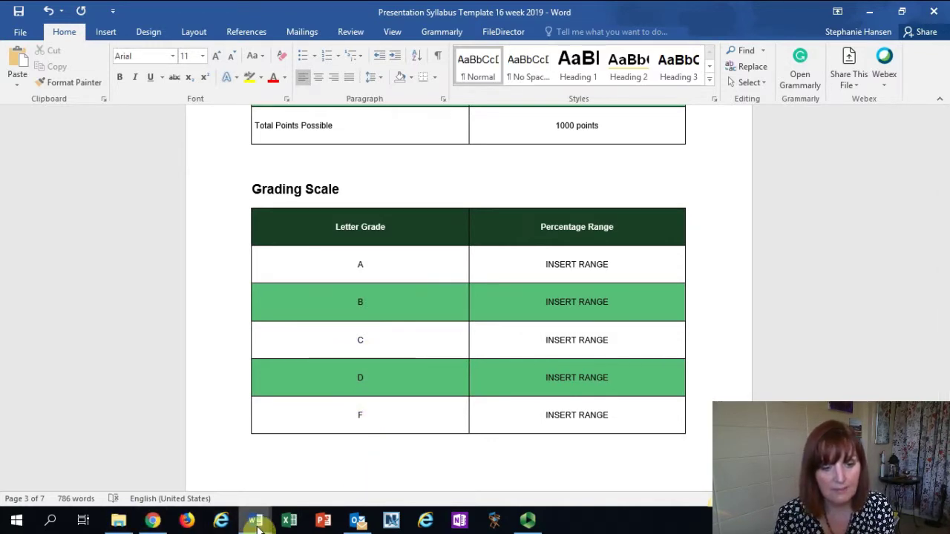
pyautogui.moveTo(256, 523)
pyautogui.click(295, 466)
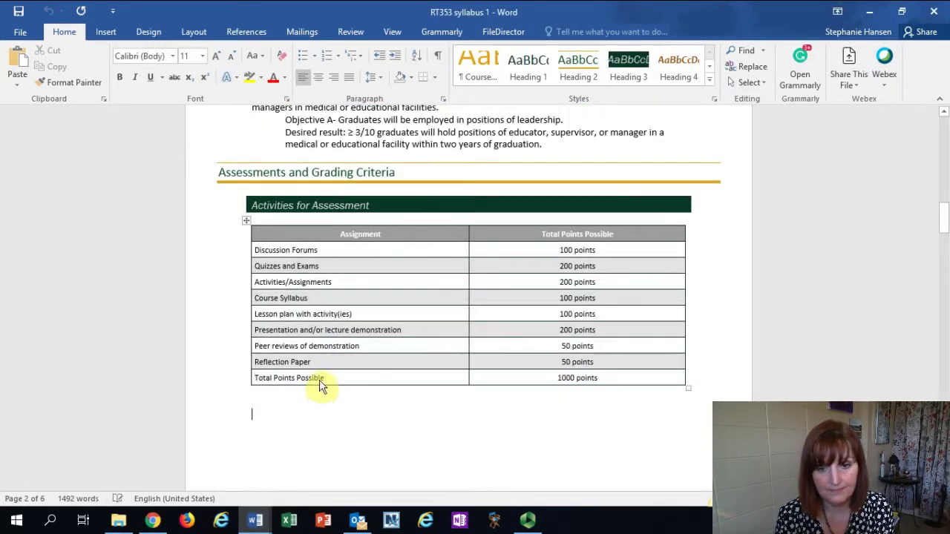
pyautogui.scroll(-6, 341, 428)
pyautogui.click(346, 433)
pyautogui.scroll(-3, 346, 404)
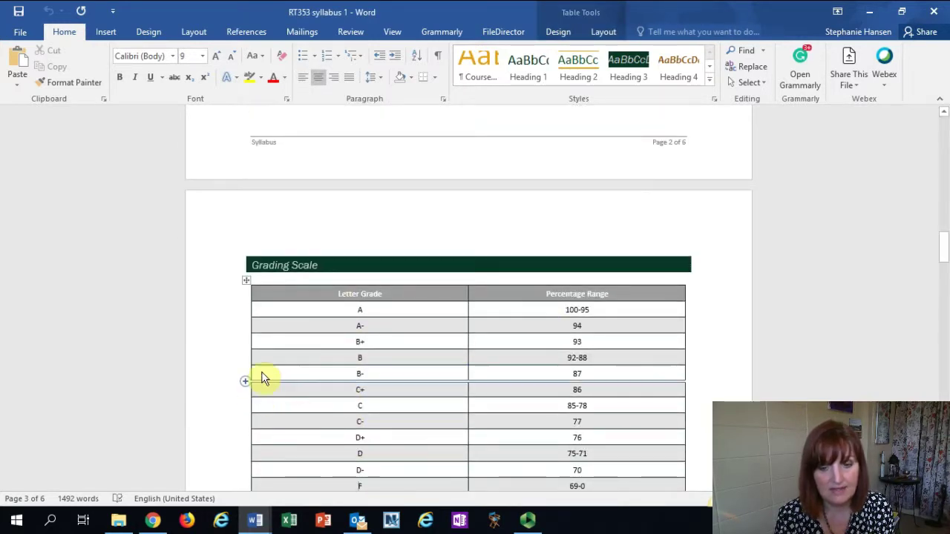
pyautogui.click(153, 520)
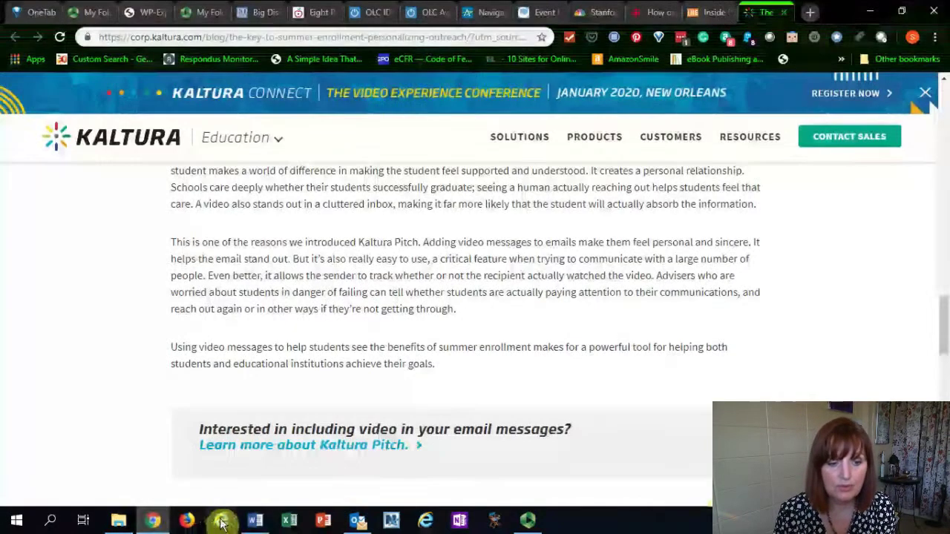
pyautogui.moveTo(255, 524)
pyautogui.click(178, 475)
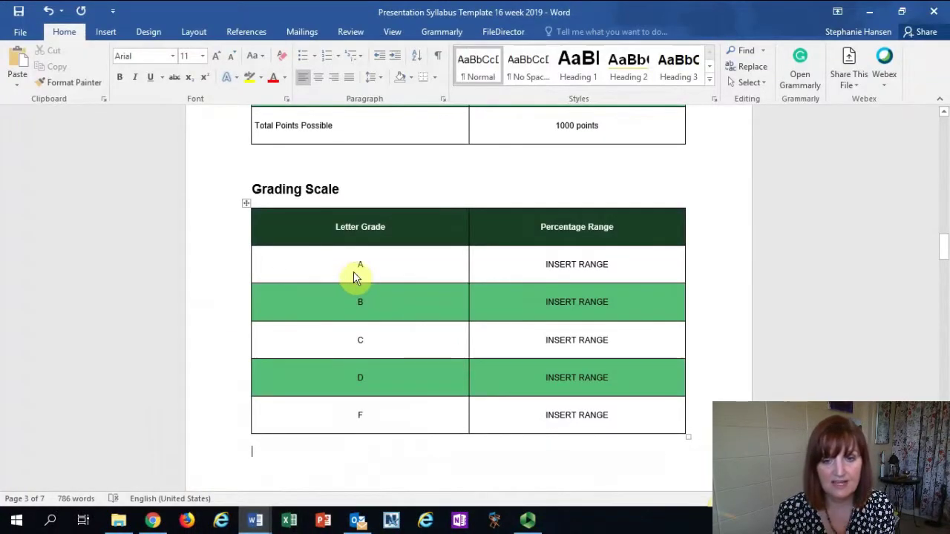
# Step: Center the assignment names in the first column of the template's assessment table, from Discussion Forums through Total Points Possible
pyautogui.scroll(1, 327, 252)
pyautogui.press('Up')
pyautogui.press('Up')
pyautogui.press('Up')
pyautogui.press('Up')
pyautogui.press('Up')
pyautogui.press('Up')
pyautogui.press('Up')
pyautogui.press('Up')
pyautogui.press('Up')
pyautogui.press('Up')
pyautogui.press('Up')
pyautogui.press('Up')
pyautogui.press('Up')
pyautogui.press('Up')
pyautogui.press('Up')
pyautogui.press('Up')
pyautogui.press('Up')
pyautogui.press('Up')
pyautogui.press('Up')
pyautogui.press('Up')
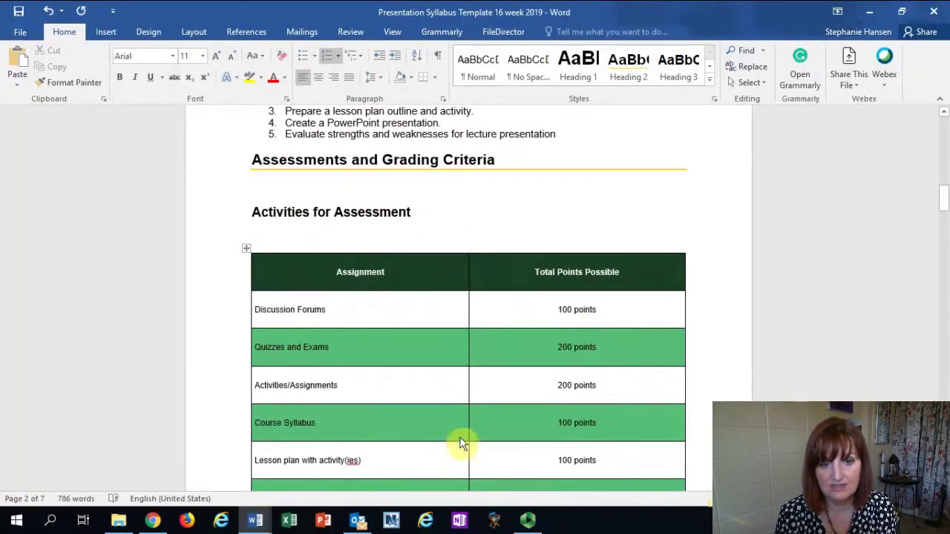
pyautogui.moveTo(349, 319); pyautogui.dragTo(416, 351)
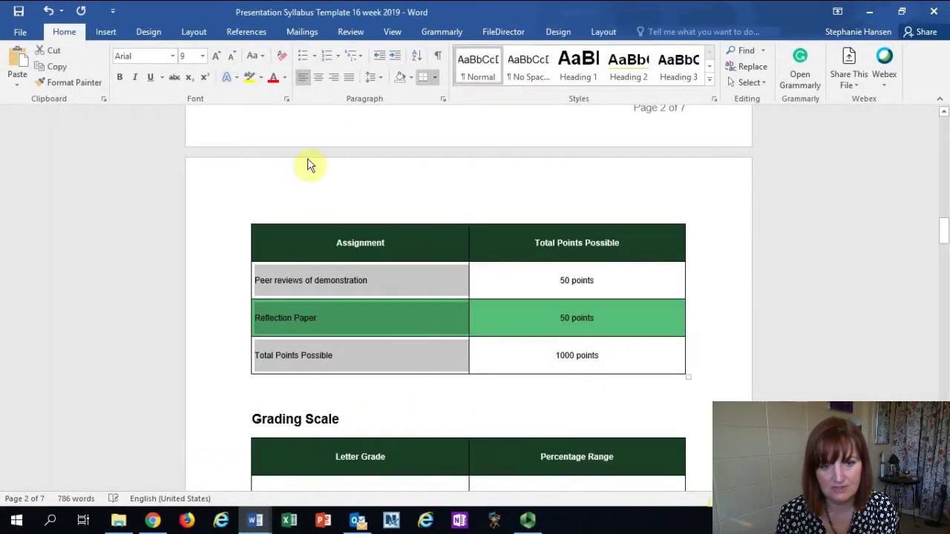
pyautogui.click(321, 78)
pyautogui.click(365, 291)
pyautogui.scroll(6, 354, 332)
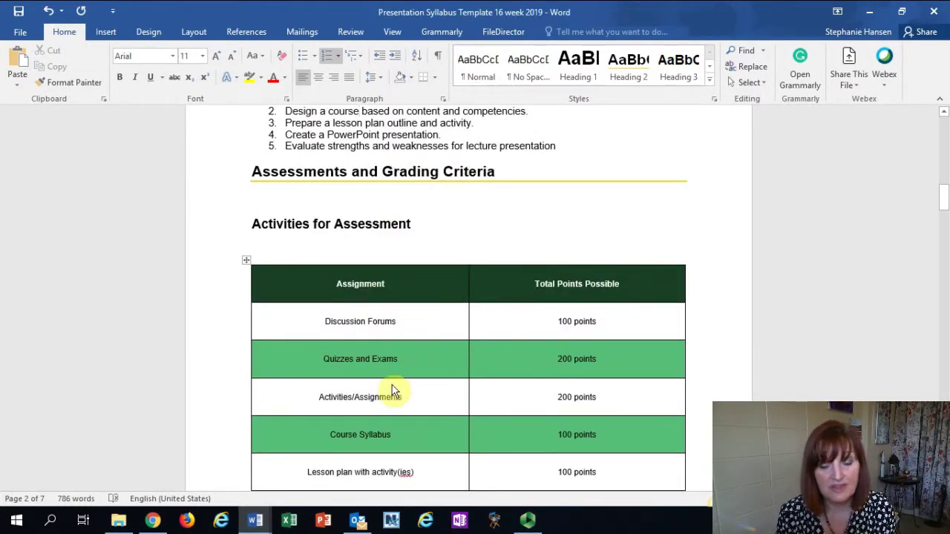
pyautogui.moveTo(256, 520)
pyautogui.click(380, 479)
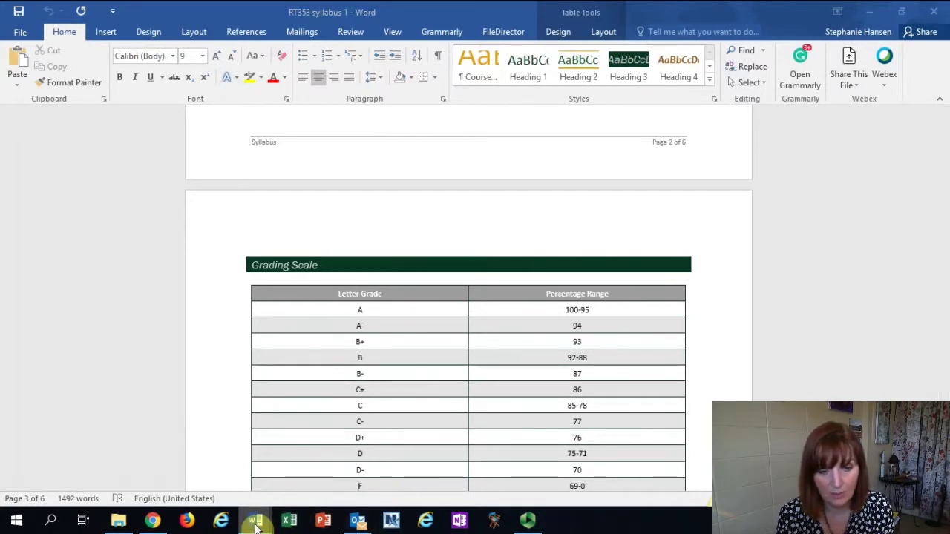
pyautogui.moveTo(255, 522)
pyautogui.click(218, 469)
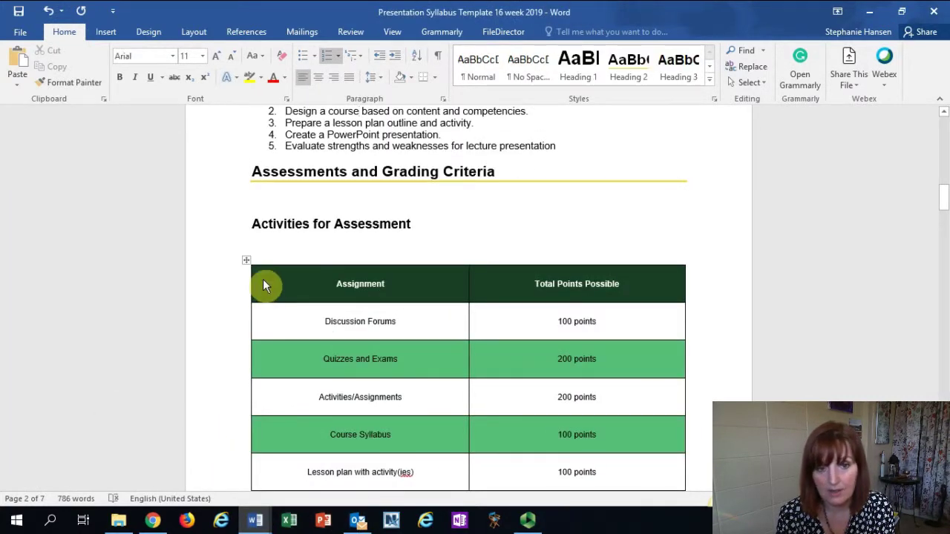
# Step: Set the row height of the entire assessment table to 0.3"
pyautogui.click(246, 261)
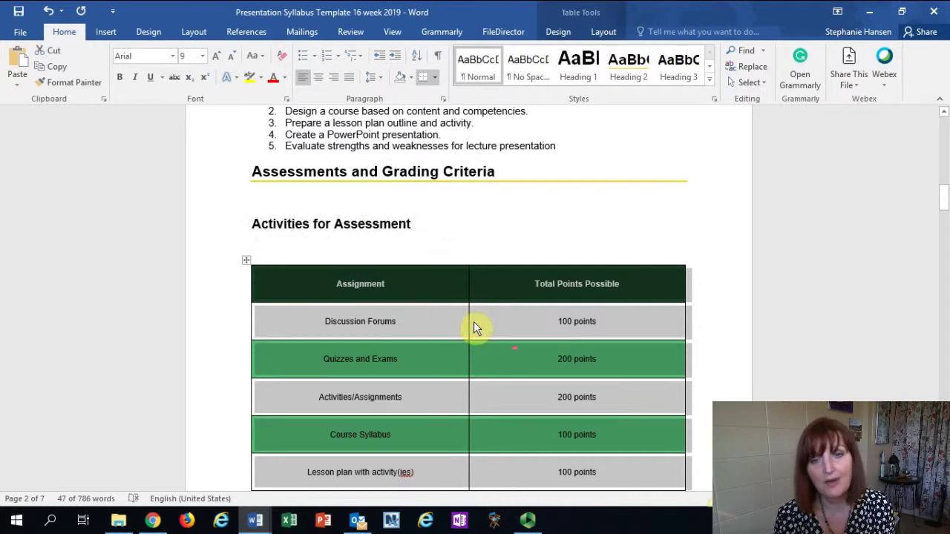
pyautogui.click(594, 32)
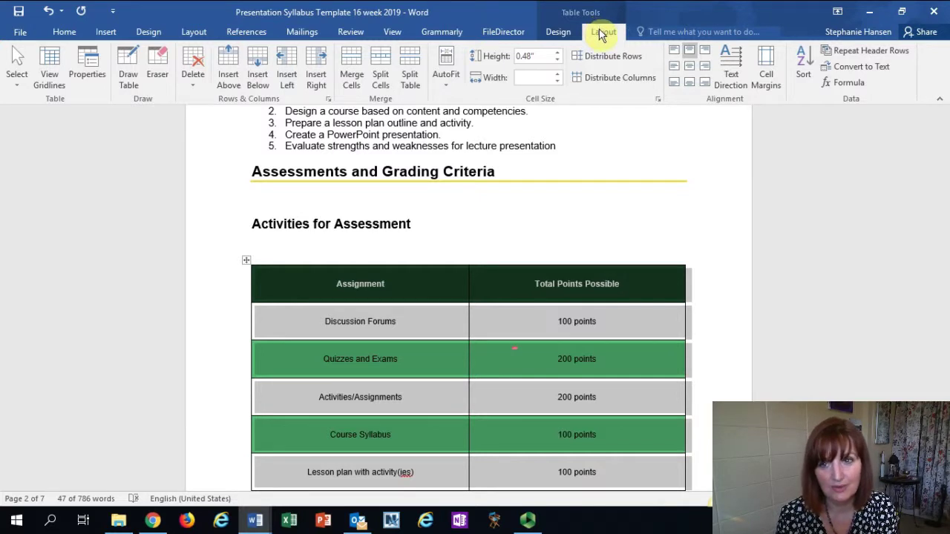
pyautogui.click(560, 28)
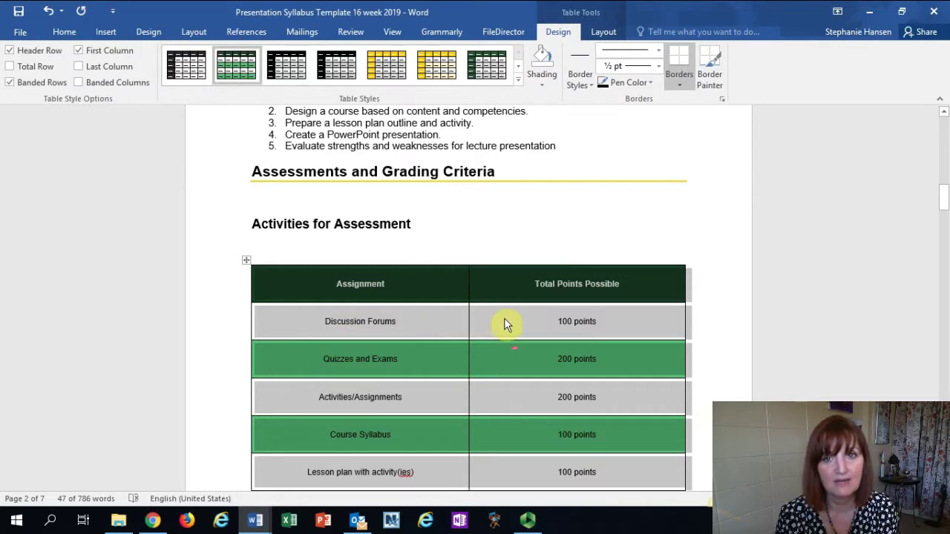
pyautogui.click(597, 31)
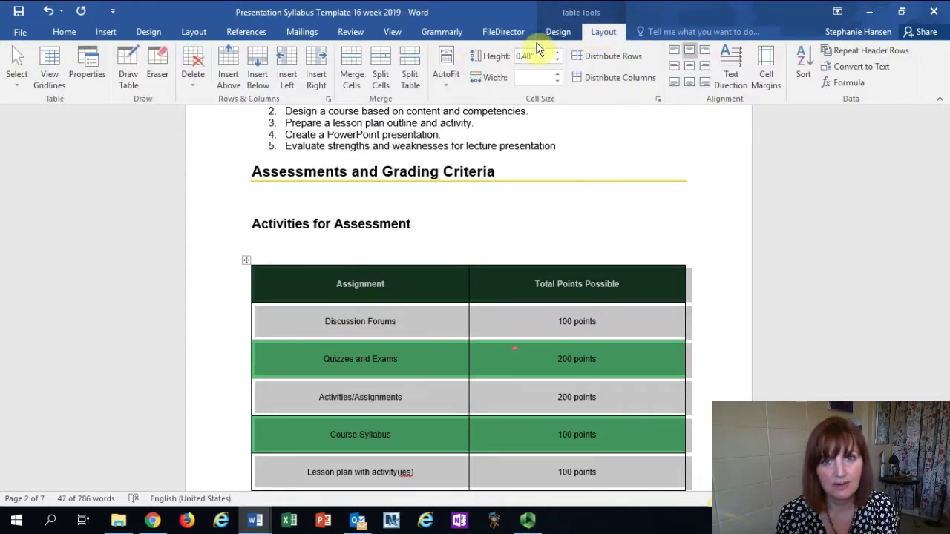
pyautogui.click(557, 52)
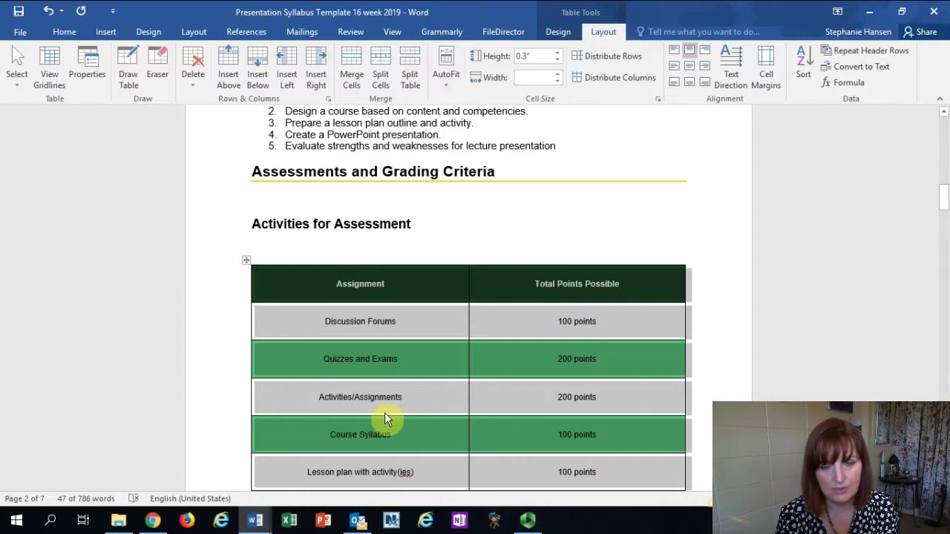
# Step: Examine the assessment table's rows after the height change and continue through the Grading Scale table to the Course and School Policies section
pyautogui.click(392, 366)
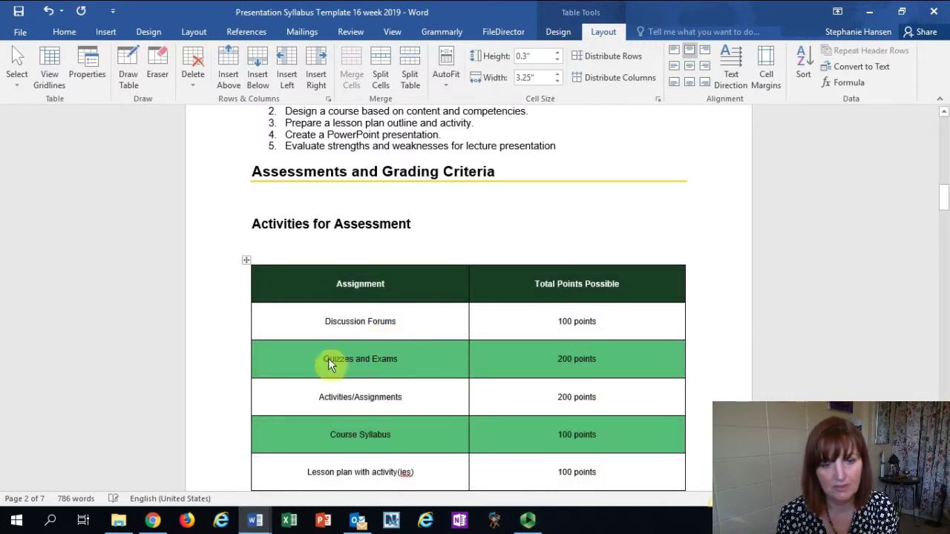
pyautogui.press('Down')
pyautogui.press('Down')
pyautogui.press('Down')
pyautogui.press('Down')
pyautogui.press('Down')
pyautogui.press('Down')
pyautogui.press('Down')
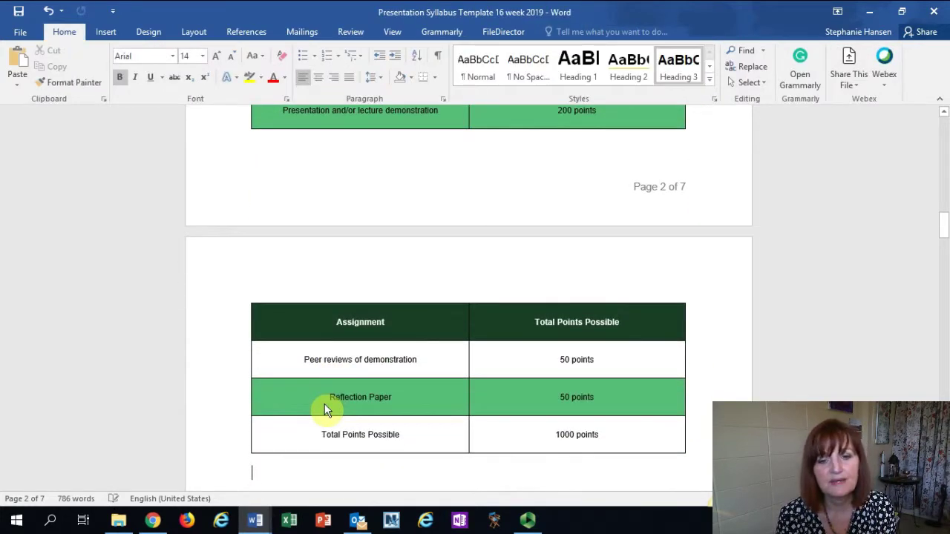
pyautogui.press('Down')
pyautogui.press('Down')
pyautogui.press('Down')
pyautogui.press('Down')
pyautogui.press('Down')
pyautogui.press('Down')
pyautogui.press('Down')
pyautogui.press('Down')
pyautogui.press('Down')
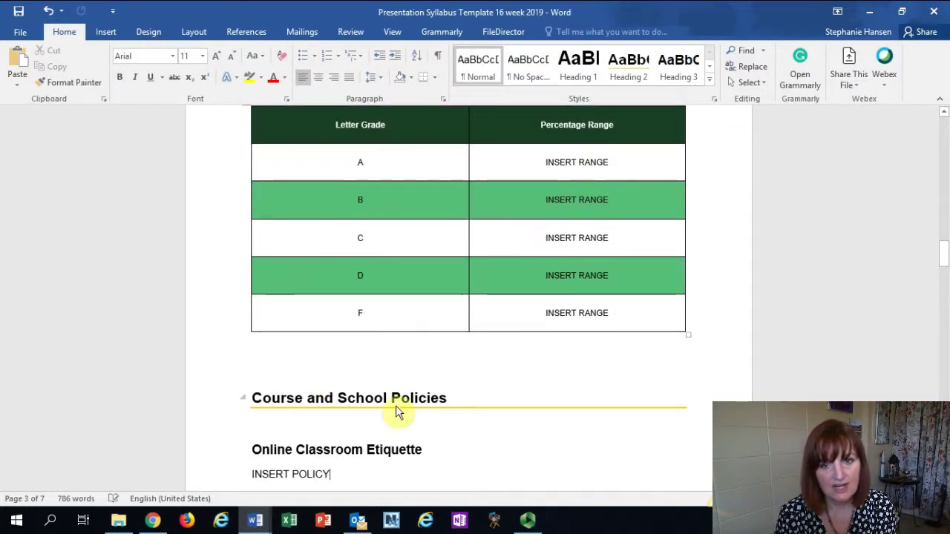
# Step: Compare the rows of the Grading Scale table in the old RT353 syllabus with the template's table and return to the template
pyautogui.click(353, 231)
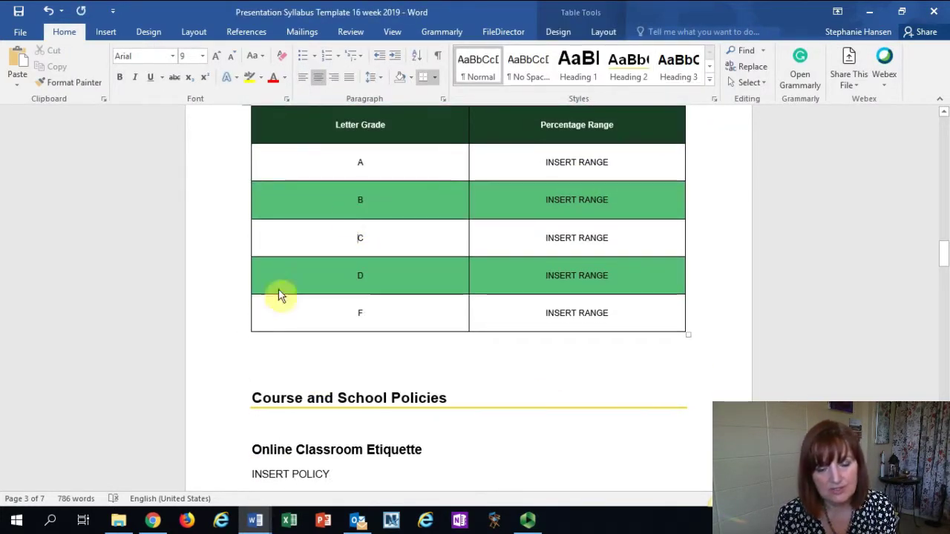
pyautogui.moveTo(264, 512)
pyautogui.click(307, 455)
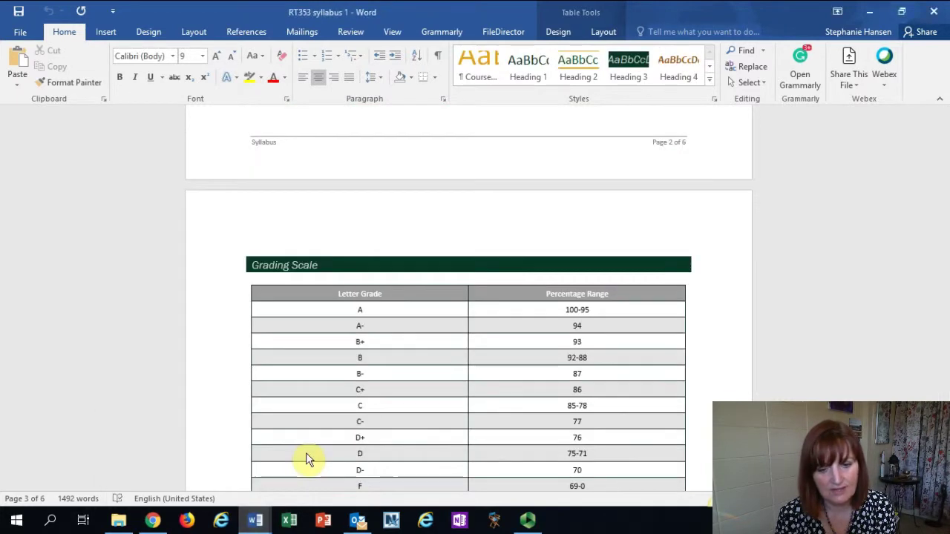
pyautogui.write('School and Course Policies')
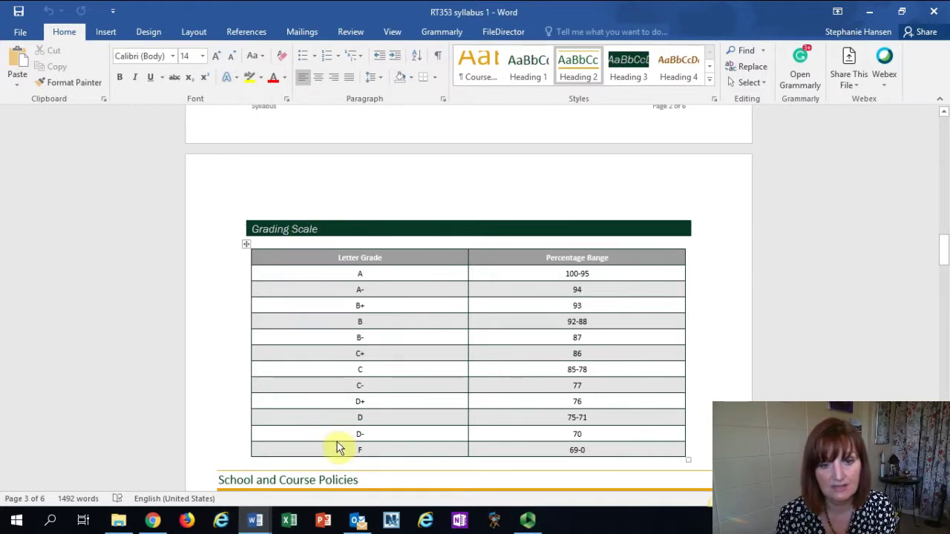
pyautogui.moveTo(253, 518)
pyautogui.click(162, 445)
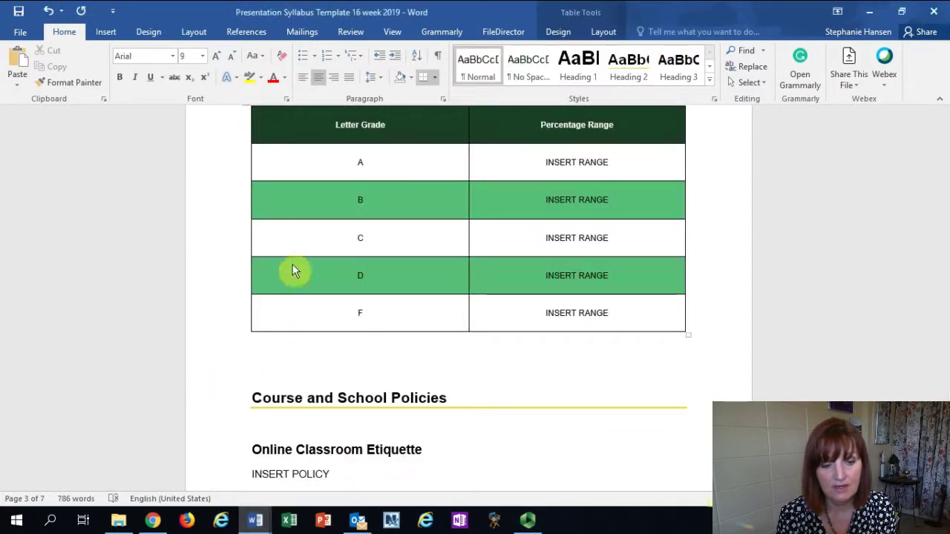
# Step: Insert seven empty rows between the D and F rows of the template's Grading Scale table
pyautogui.rightClick(318, 176)
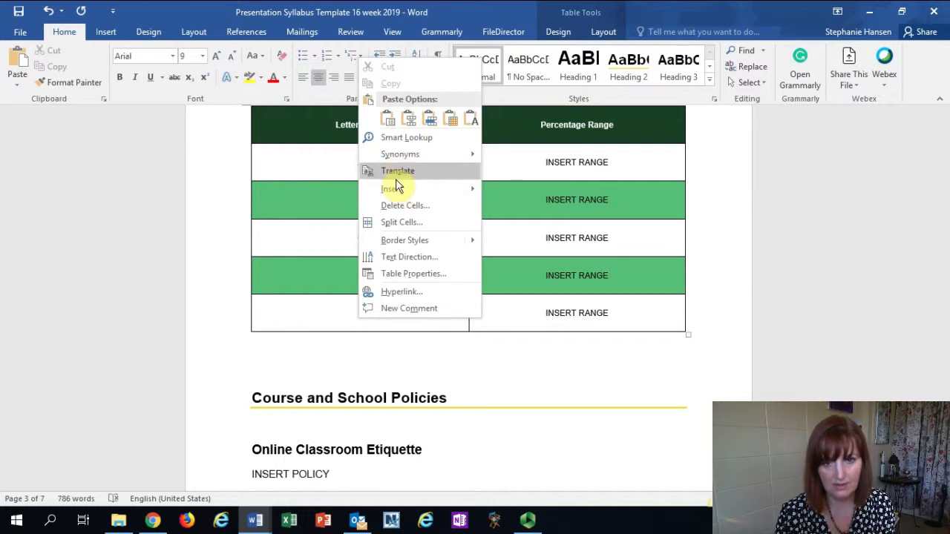
pyautogui.moveTo(398, 192)
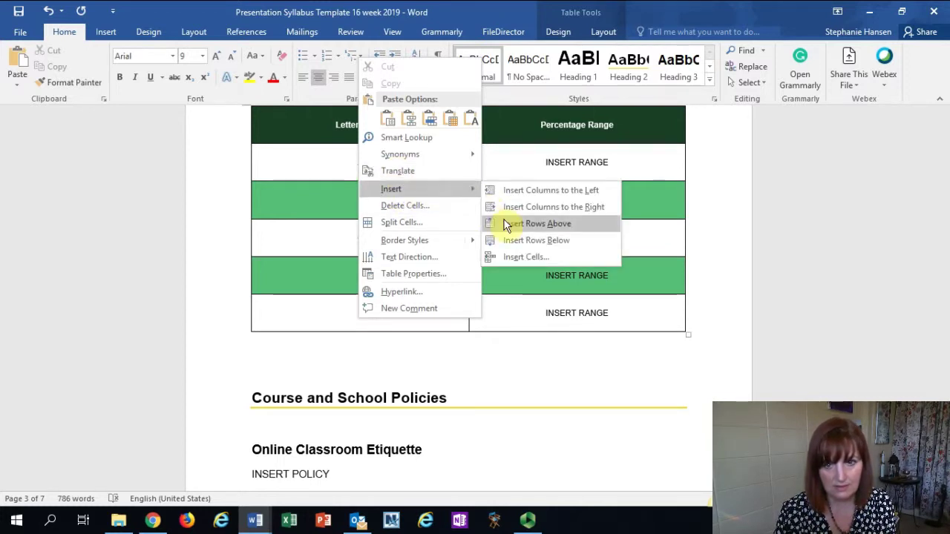
pyautogui.click(506, 225)
pyautogui.rightClick(424, 223)
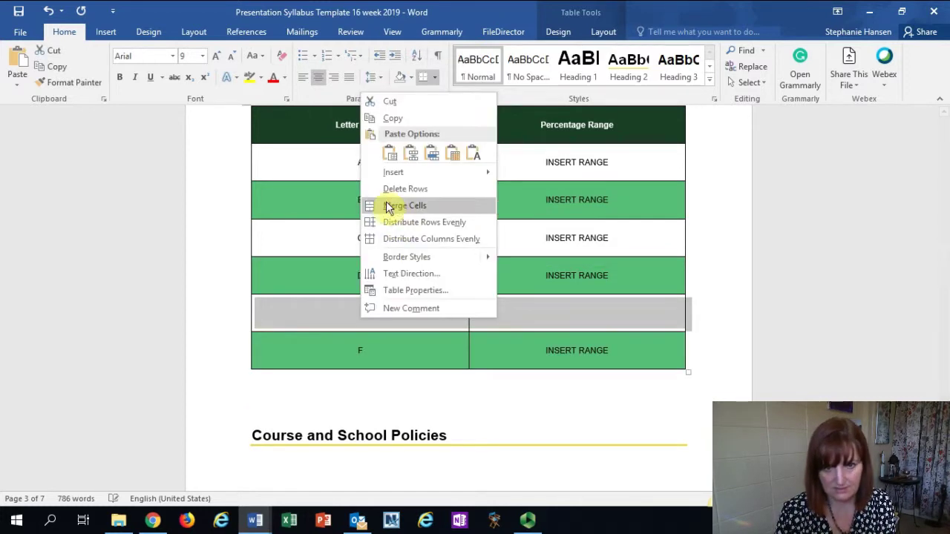
pyautogui.moveTo(415, 172)
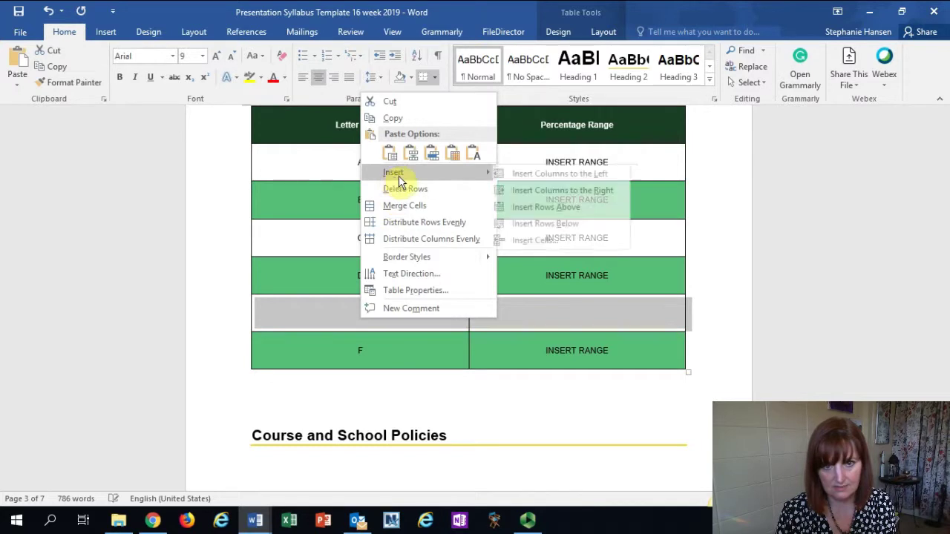
pyautogui.click(514, 225)
pyautogui.rightClick(431, 222)
pyautogui.moveTo(412, 206)
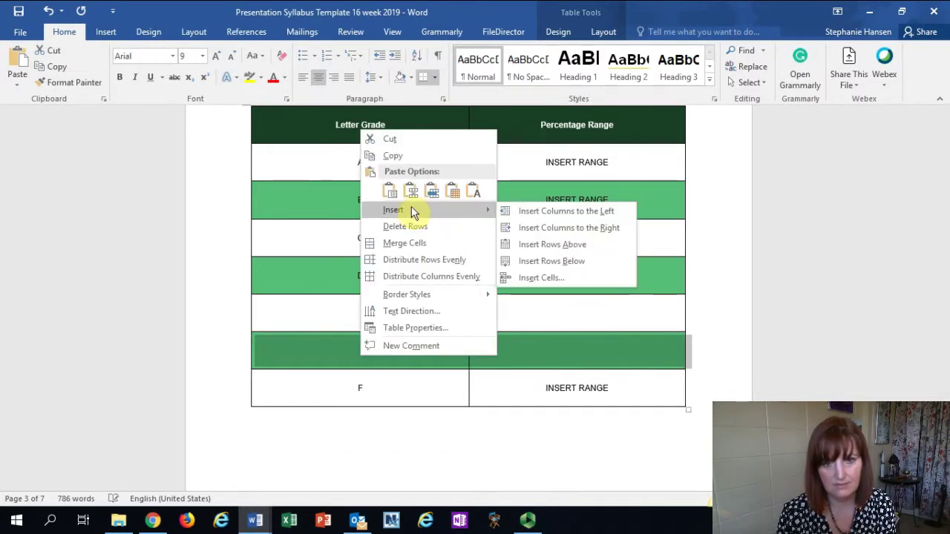
pyautogui.click(520, 245)
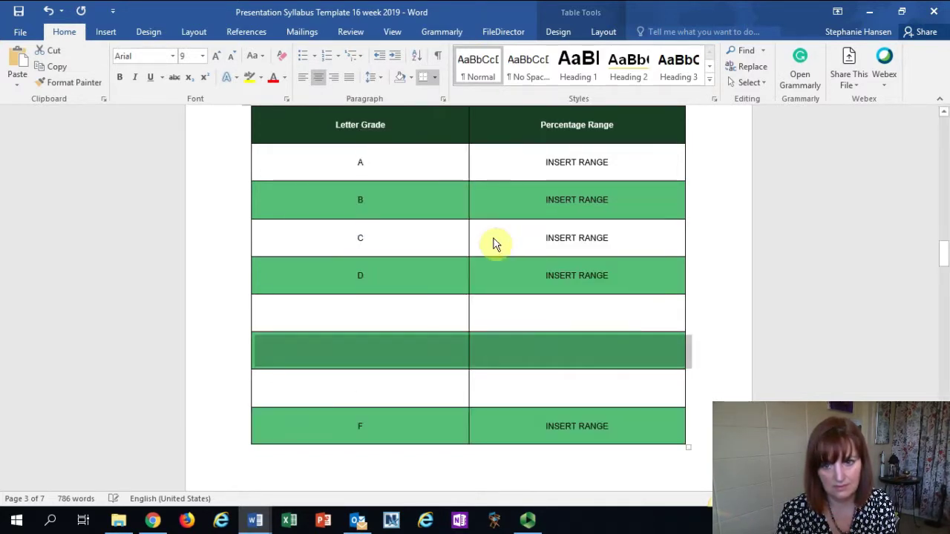
pyautogui.rightClick(436, 234)
pyautogui.moveTo(410, 210)
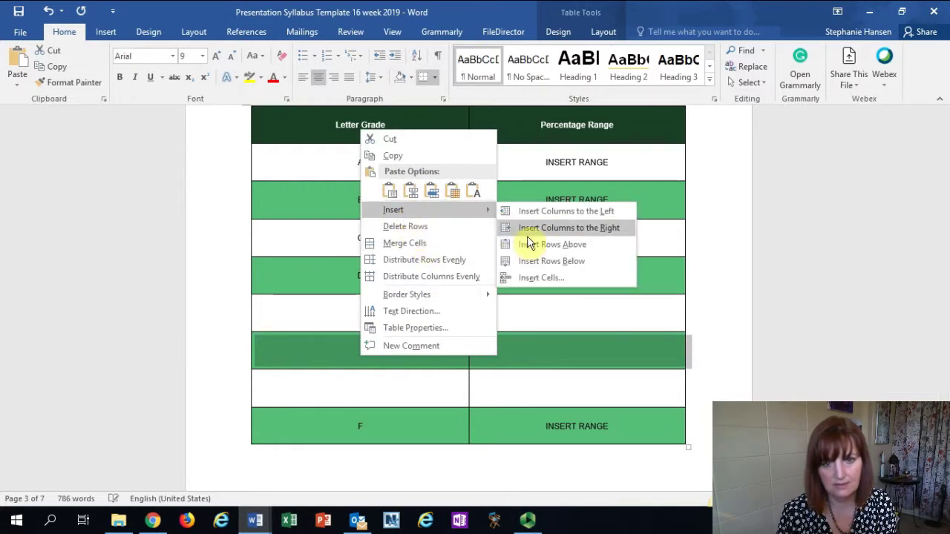
pyautogui.click(534, 261)
pyautogui.rightClick(445, 236)
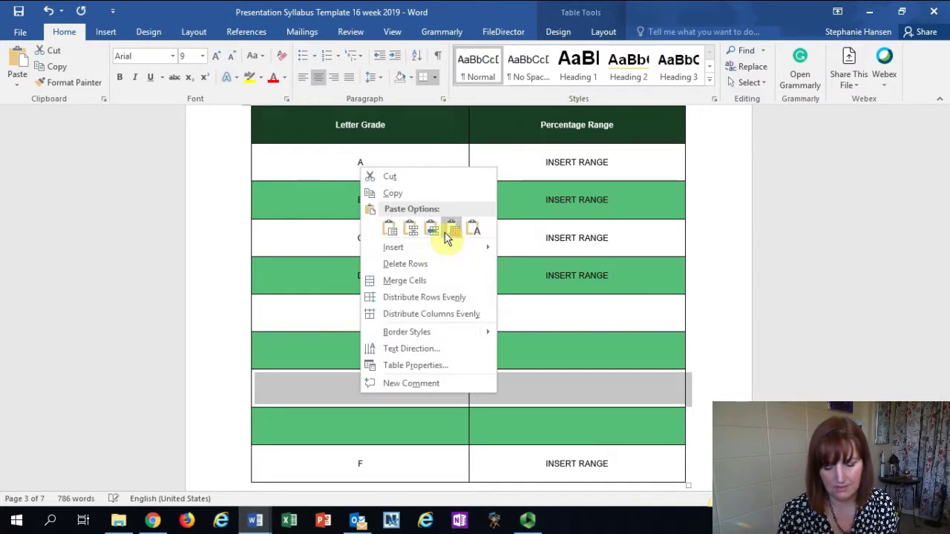
pyautogui.moveTo(441, 248)
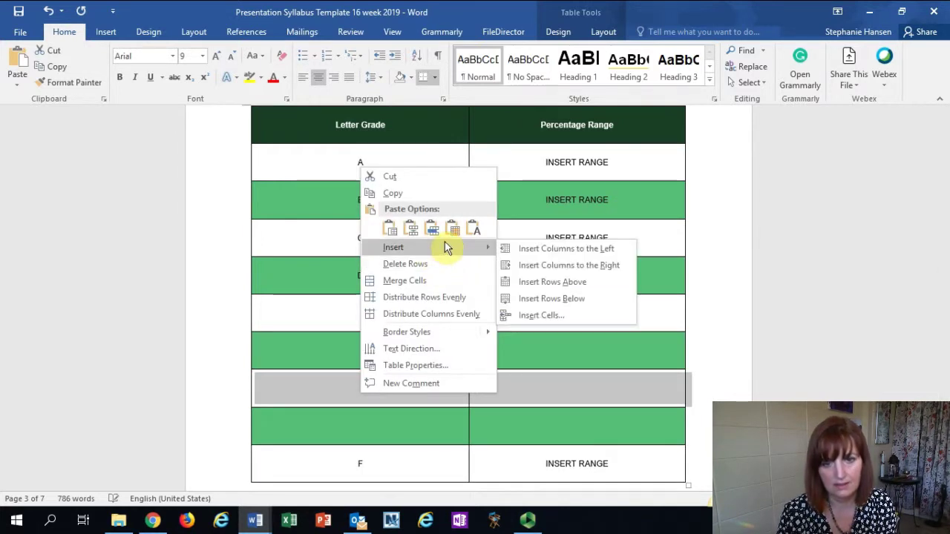
pyautogui.click(526, 283)
pyautogui.rightClick(487, 272)
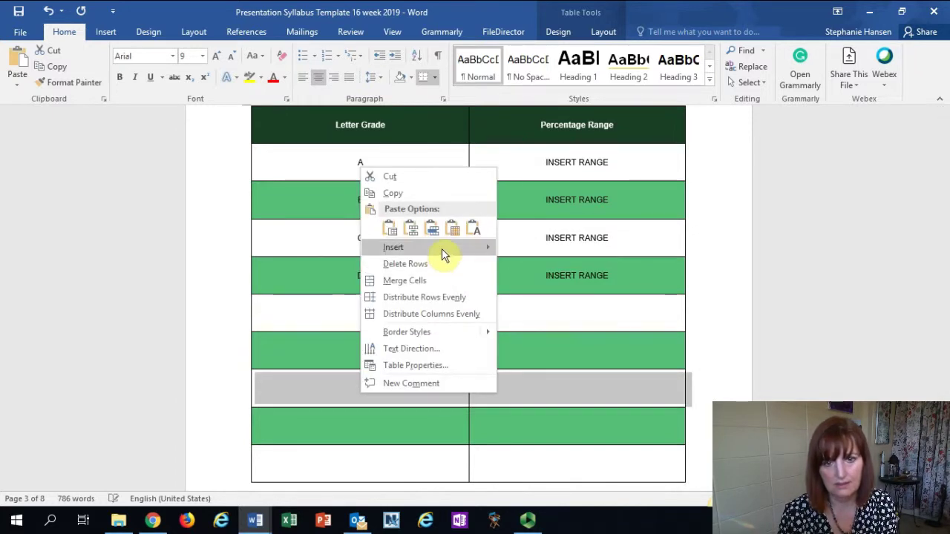
pyautogui.click(538, 282)
pyautogui.hotkey('shift', 'F10')
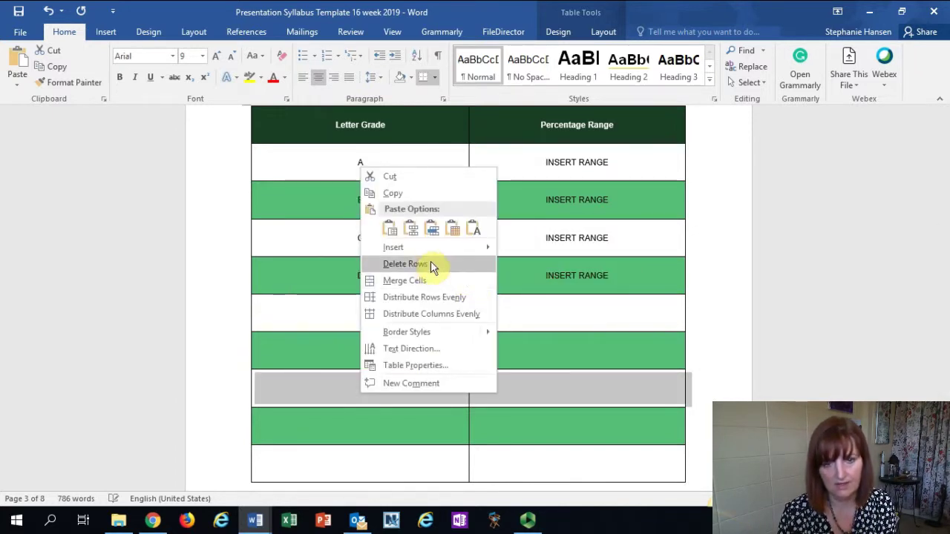
pyautogui.moveTo(430, 249)
pyautogui.click(553, 281)
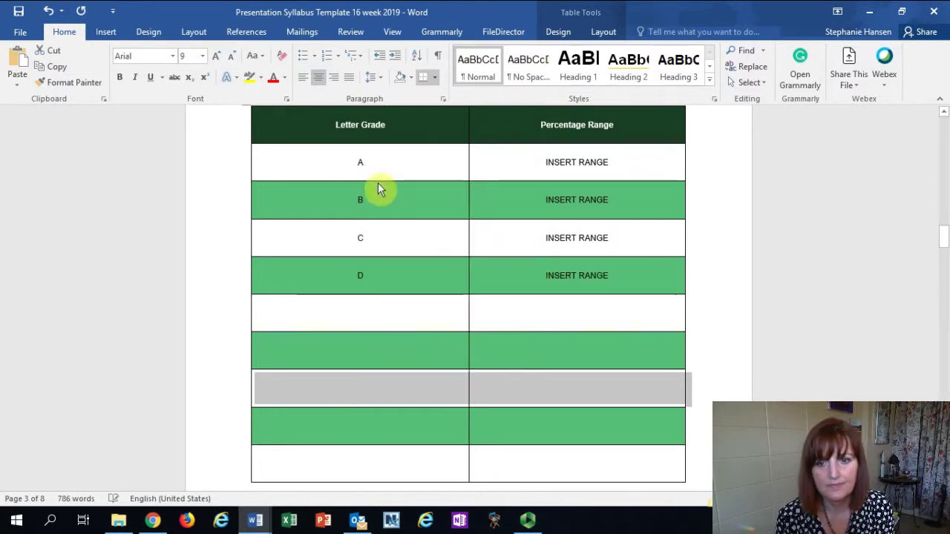
# Step: Copy all letter grades and percentage ranges, A through F without the header row, from the old RT353 syllabus's Grading Scale table
pyautogui.moveTo(256, 520)
pyautogui.click(329, 470)
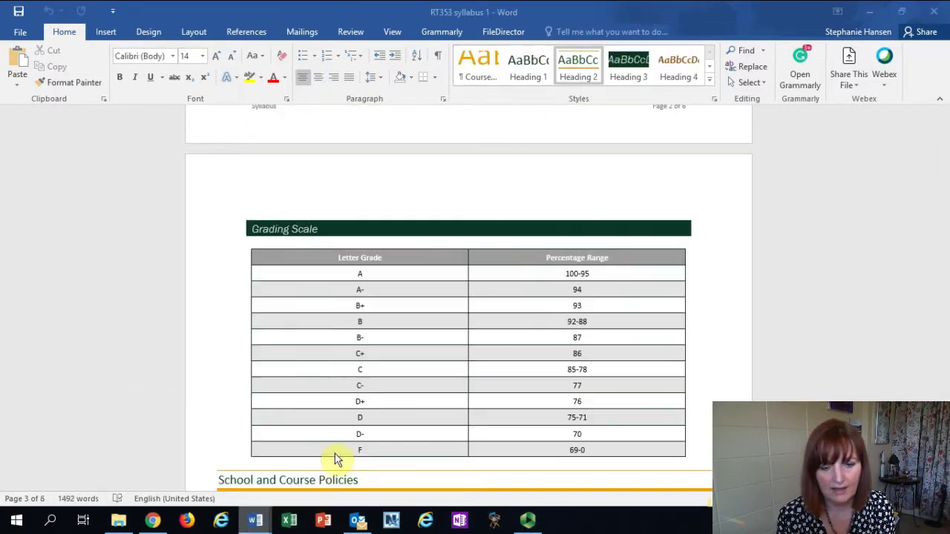
pyautogui.moveTo(335, 283); pyautogui.dragTo(609, 445)
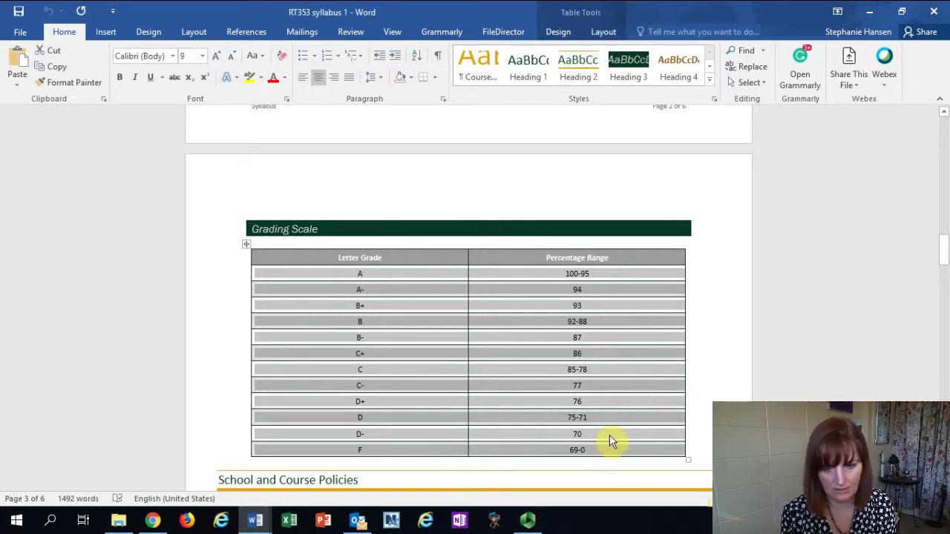
# Step: Paste the copied grades and ranges as text only over all rows below the header in the template's Grading Scale table
pyautogui.moveTo(257, 527)
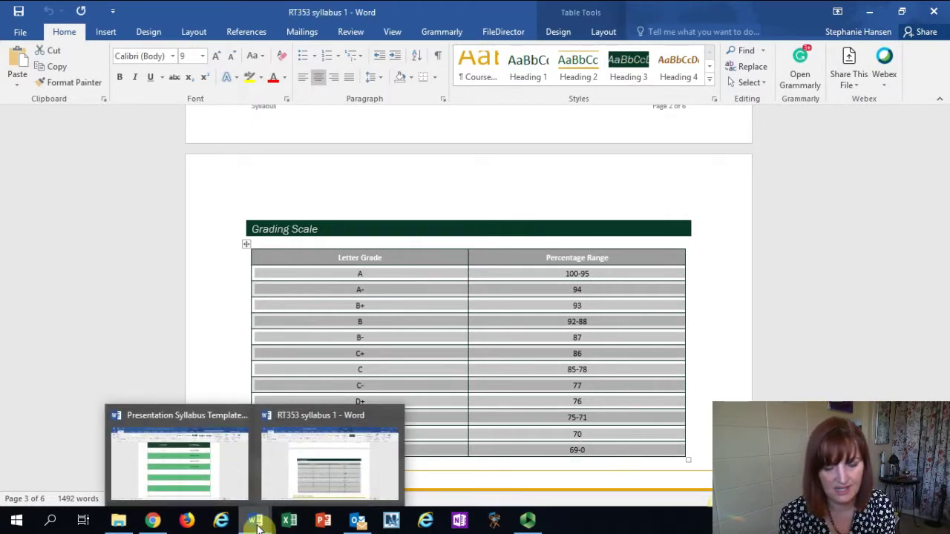
pyautogui.click(202, 483)
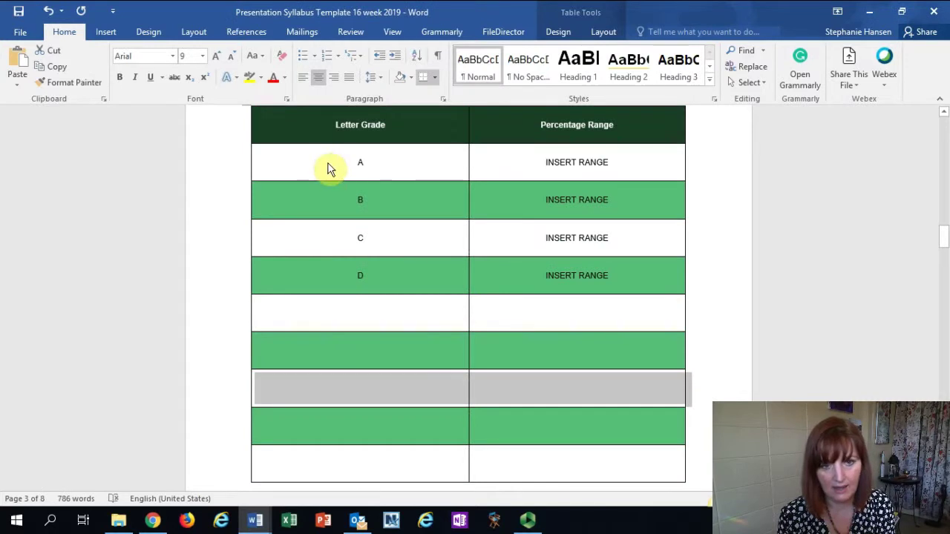
pyautogui.moveTo(329, 165); pyautogui.dragTo(530, 432)
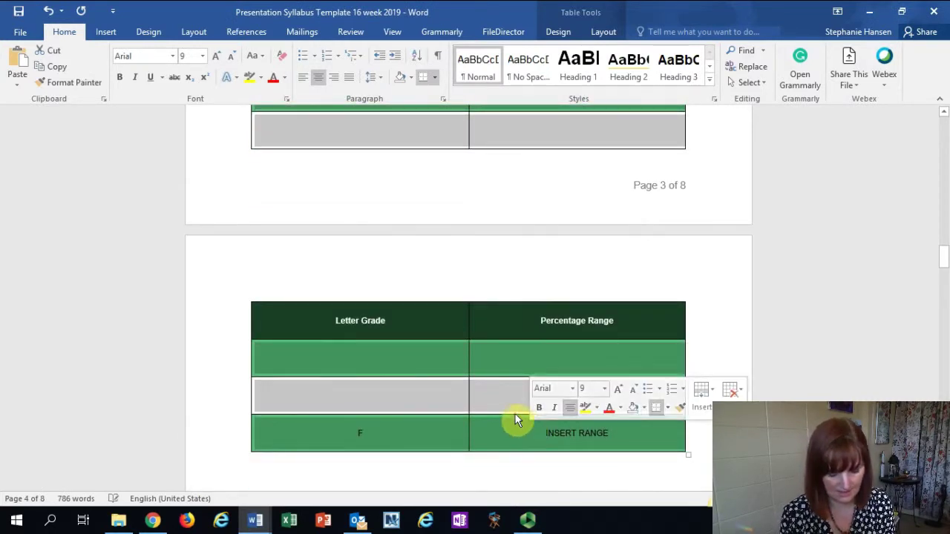
pyautogui.hotkey('shift', 'F10')
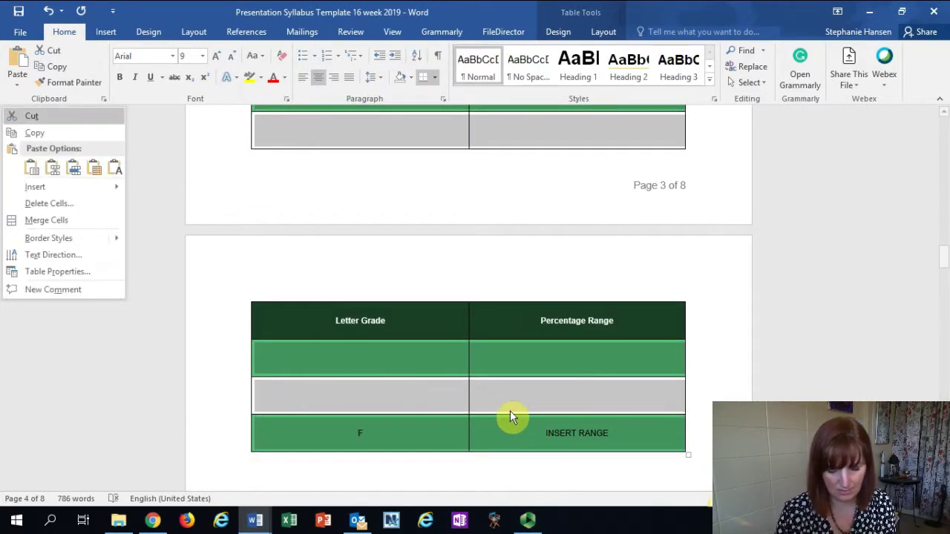
pyautogui.click(115, 170)
pyautogui.click(115, 170)
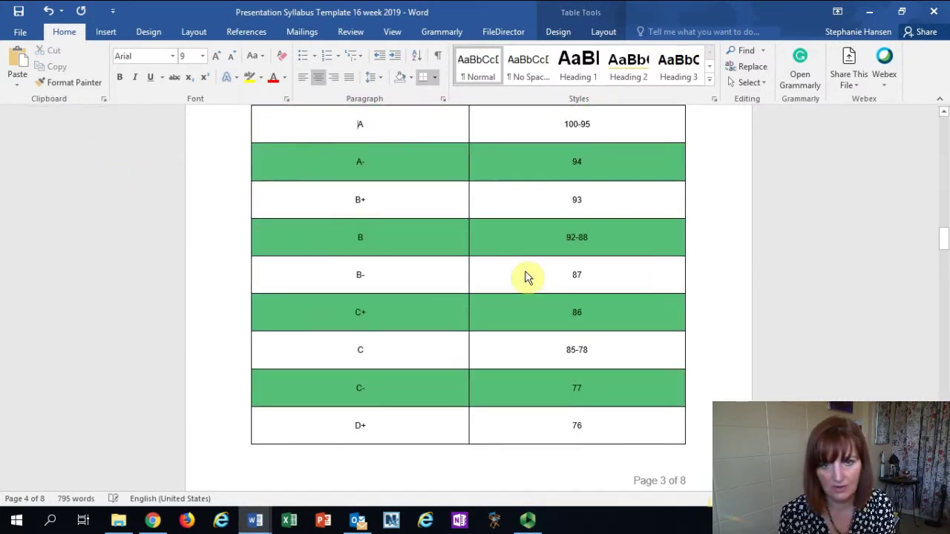
# Step: Delete the word "Online" from the "Online Classroom Etiquette" heading under Course and School Policies
pyautogui.moveTo(943, 249); pyautogui.dragTo(940, 286)
pyautogui.click(265, 242)
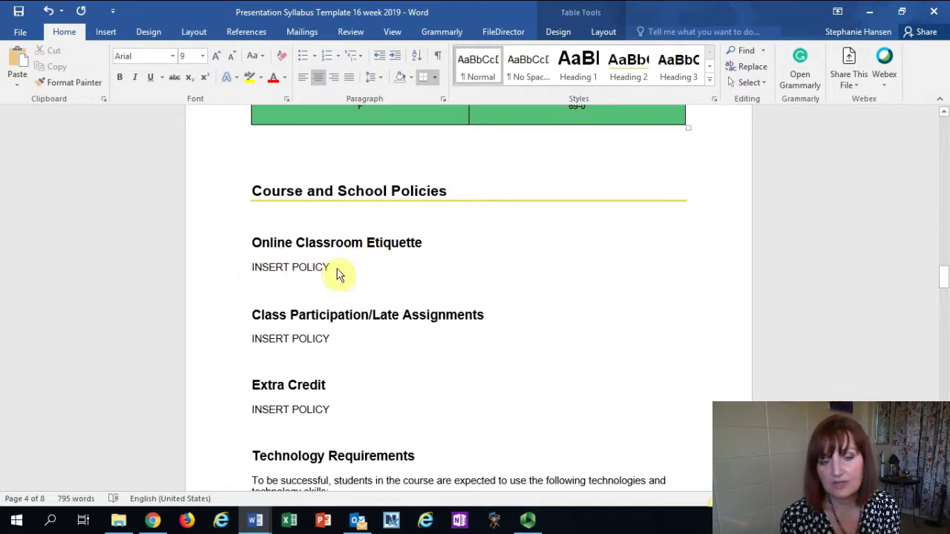
pyautogui.click(295, 245)
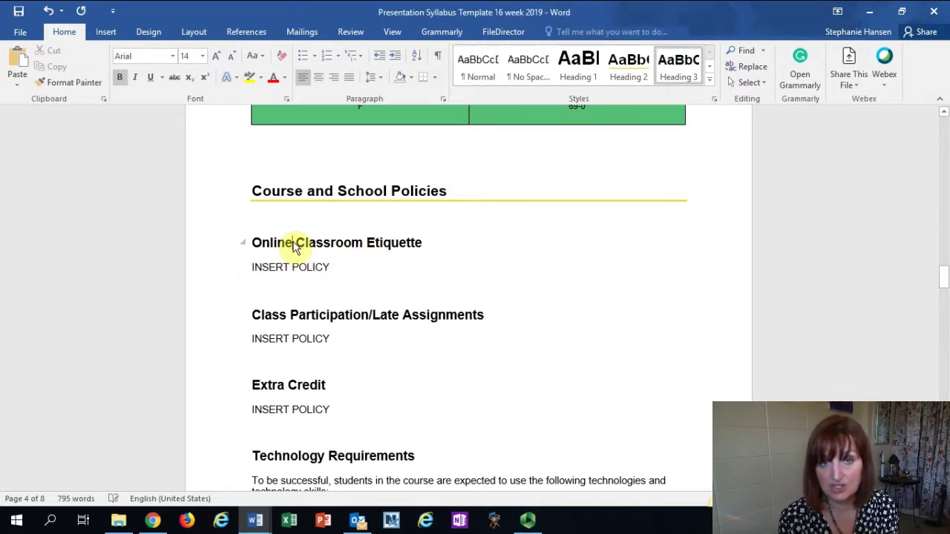
pyautogui.press('BackSpace')
pyautogui.press('BackSpace')
pyautogui.press('BackSpace')
pyautogui.press('BackSpace')
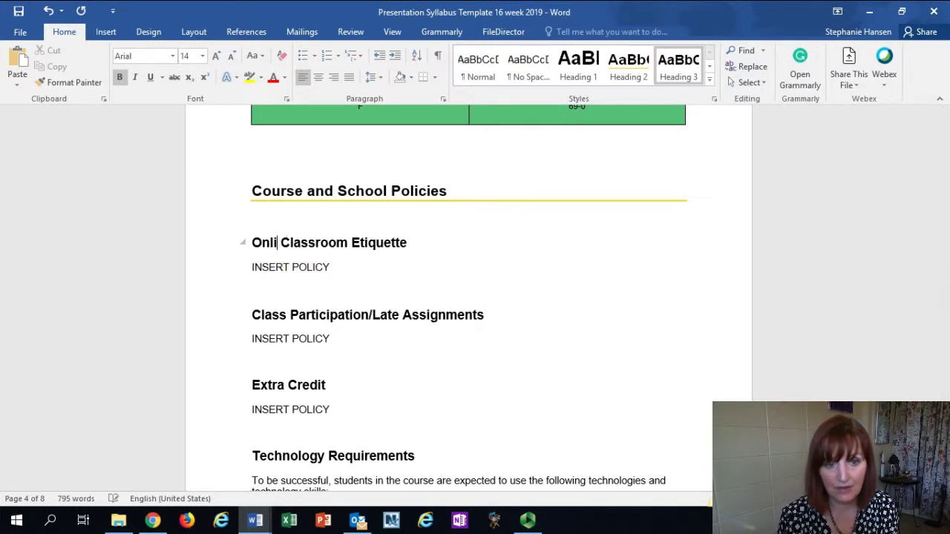
pyautogui.press('BackSpace')
pyautogui.press('BackSpace')
pyautogui.press('Delete')
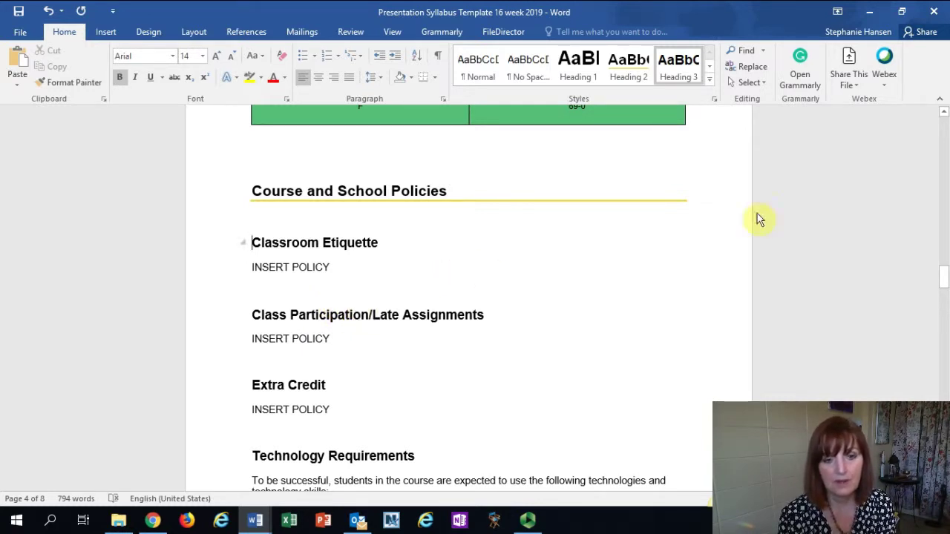
# Step: Restore the word "Online" at the start of the Classroom Etiquette heading and correct its spelling
pyautogui.moveTo(944, 276)
pyautogui.mouseDown()
pyautogui.moveTo(945, 297)
pyautogui.moveTo(940, 272)
pyautogui.mouseUp()
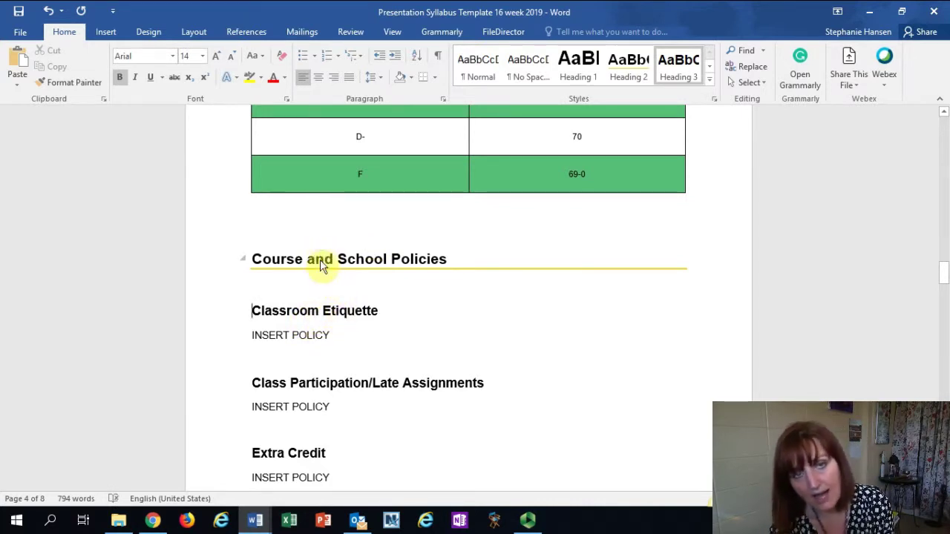
pyautogui.click(257, 312)
pyautogui.write('Online')
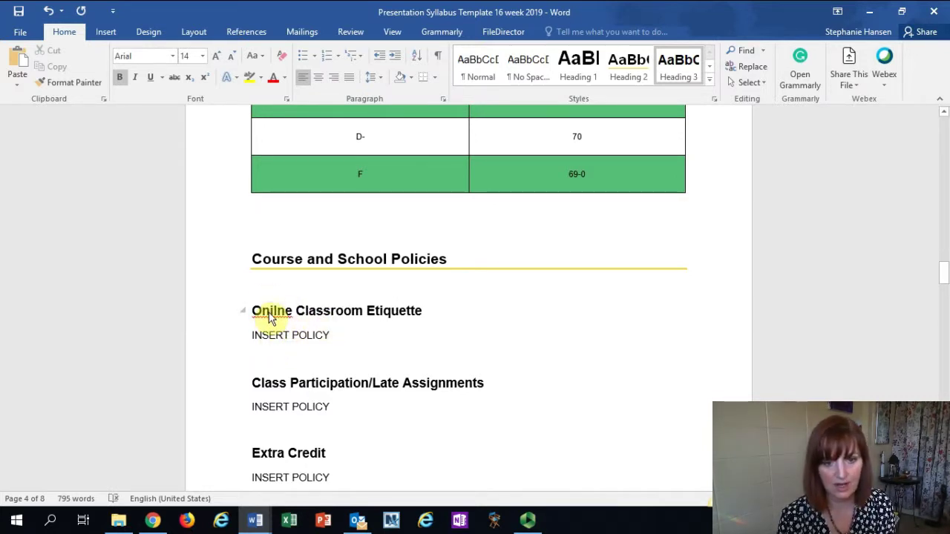
pyautogui.rightClick(268, 315)
pyautogui.click(321, 329)
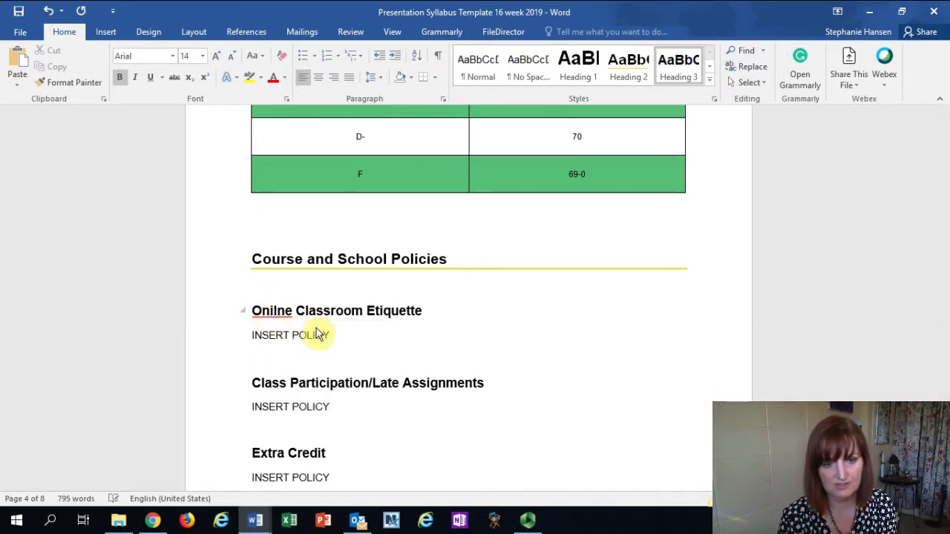
# Step: Examine the policy placeholders under Class Participation/Late Assignments and Extra Credit, down to the Technology Requirements heading
pyautogui.click(265, 406)
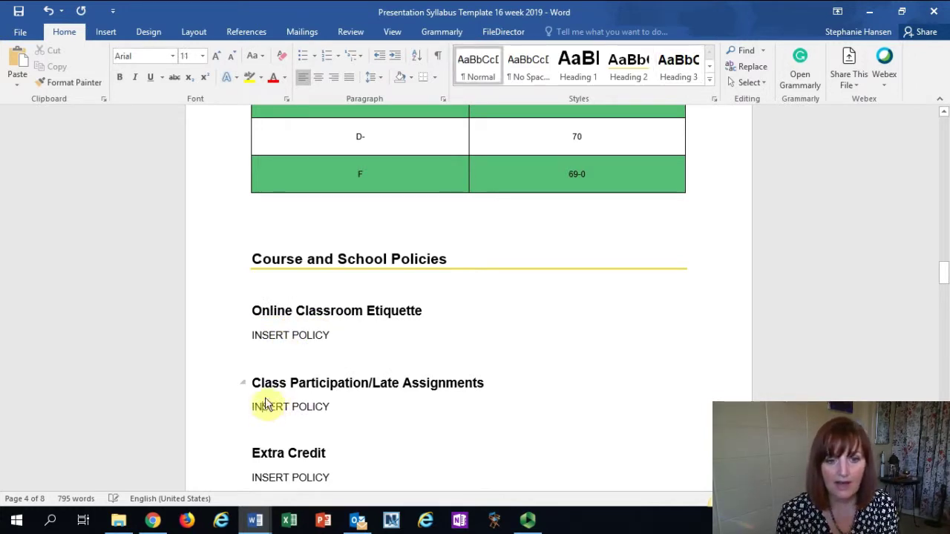
pyautogui.press('Down')
pyautogui.press('Down')
pyautogui.press('Down')
pyautogui.press('Down')
pyautogui.press('Down')
pyautogui.press('Down')
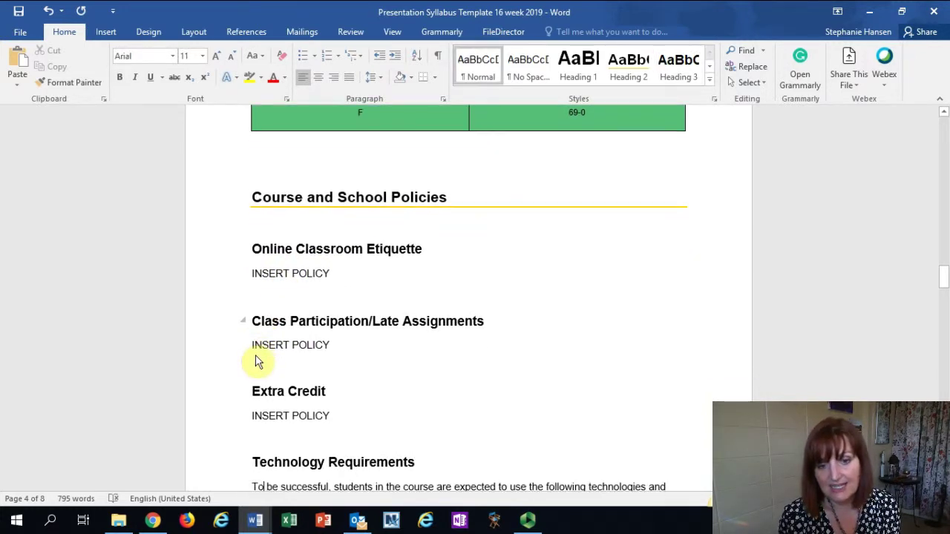
pyautogui.moveTo(251, 310); pyautogui.dragTo(329, 309)
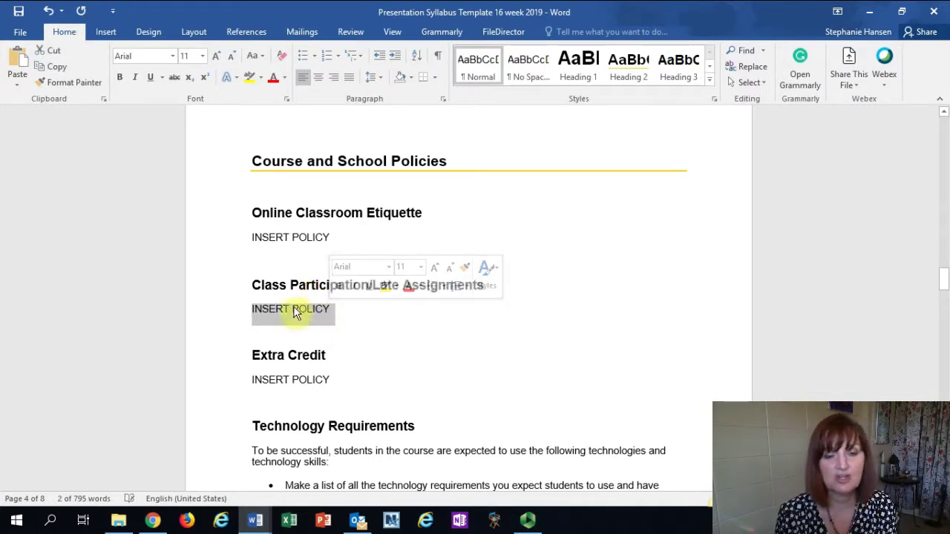
pyautogui.moveTo(254, 377); pyautogui.dragTo(307, 380)
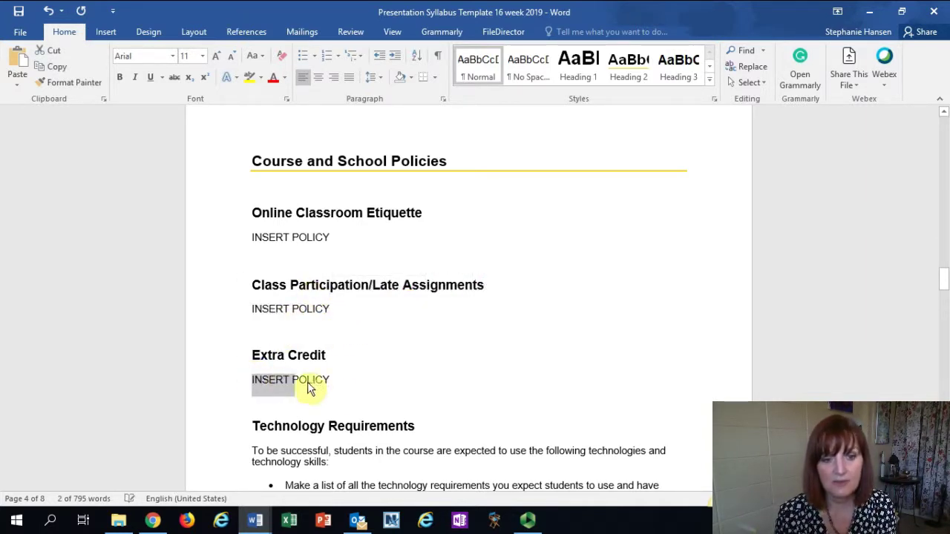
pyautogui.click(303, 380)
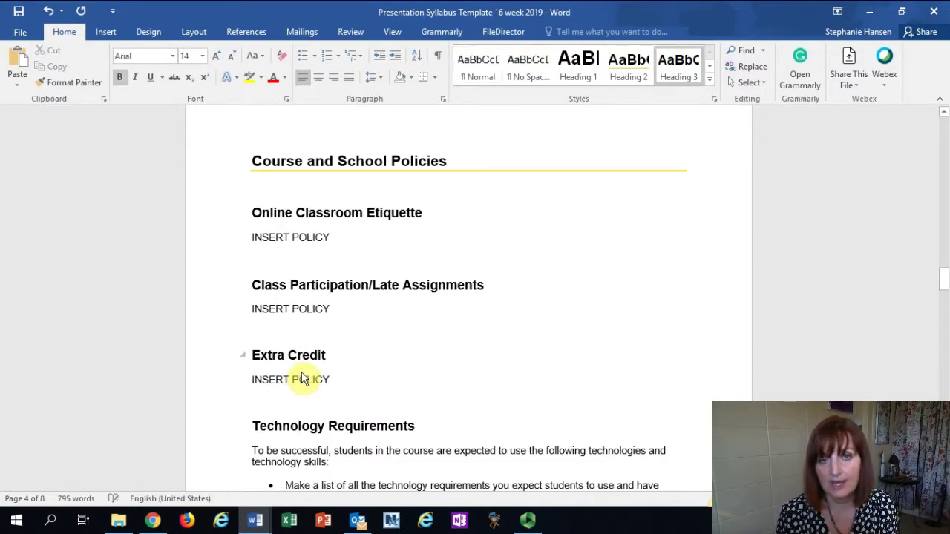
# Step: Review the Technology Requirements bullet list and the Technology Help contacts under Course and School Policies
pyautogui.scroll(-2, 305, 386)
pyautogui.scroll(-6, 308, 404)
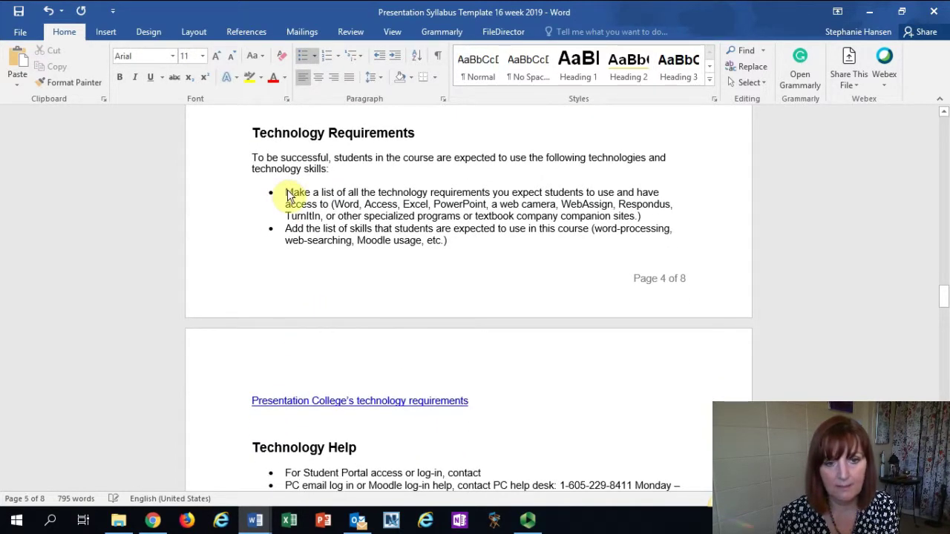
pyautogui.moveTo(378, 197); pyautogui.dragTo(385, 205)
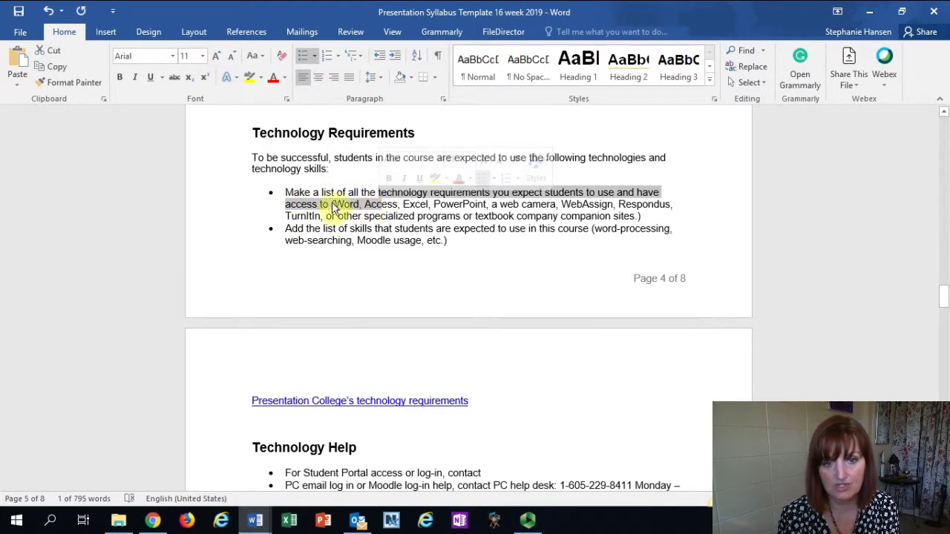
pyautogui.click(289, 193)
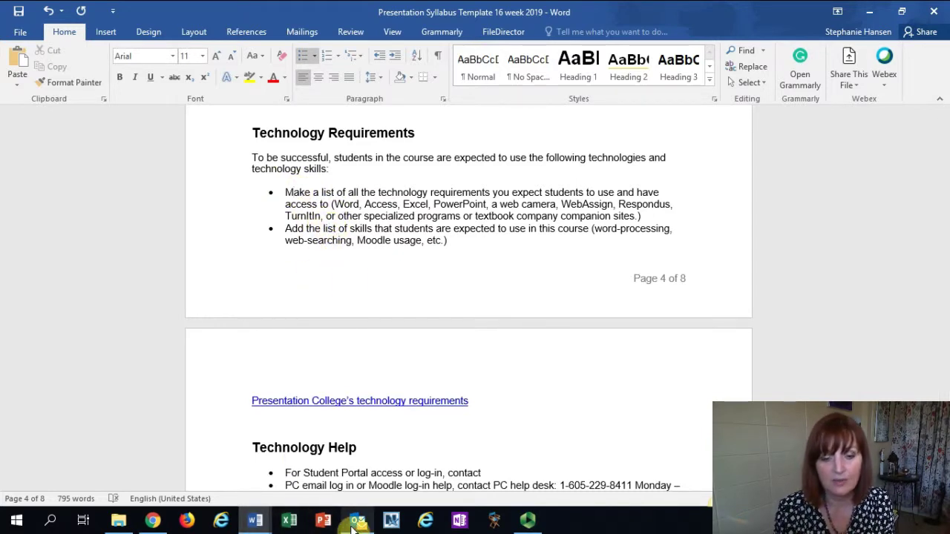
pyautogui.click(271, 425)
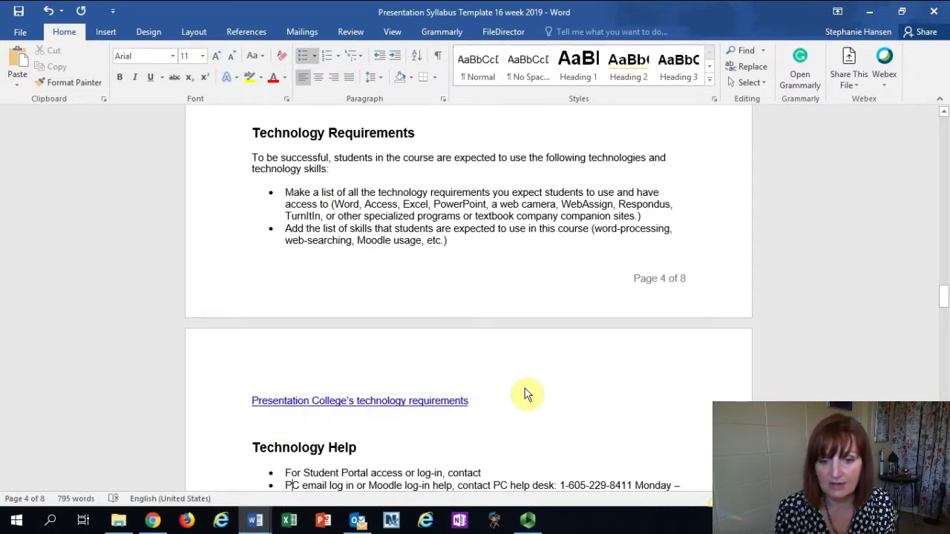
pyautogui.press('Down')
pyautogui.press('Down')
pyautogui.press('Down')
pyautogui.press('Down')
pyautogui.press('Down')
pyautogui.press('Down')
pyautogui.press('Down')
pyautogui.press('Down')
pyautogui.press('Down')
pyautogui.press('Down')
pyautogui.press('Down')
pyautogui.press('Down')
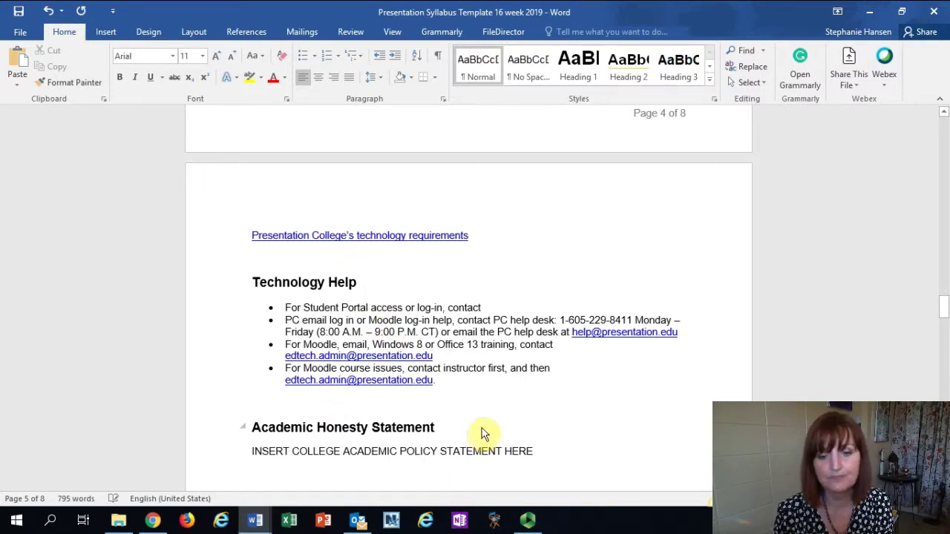
# Step: Review the Academic Honesty Statement placeholder and the ADA Accommodation Statement above the Class Schedule heading
pyautogui.scroll(-5, 475, 454)
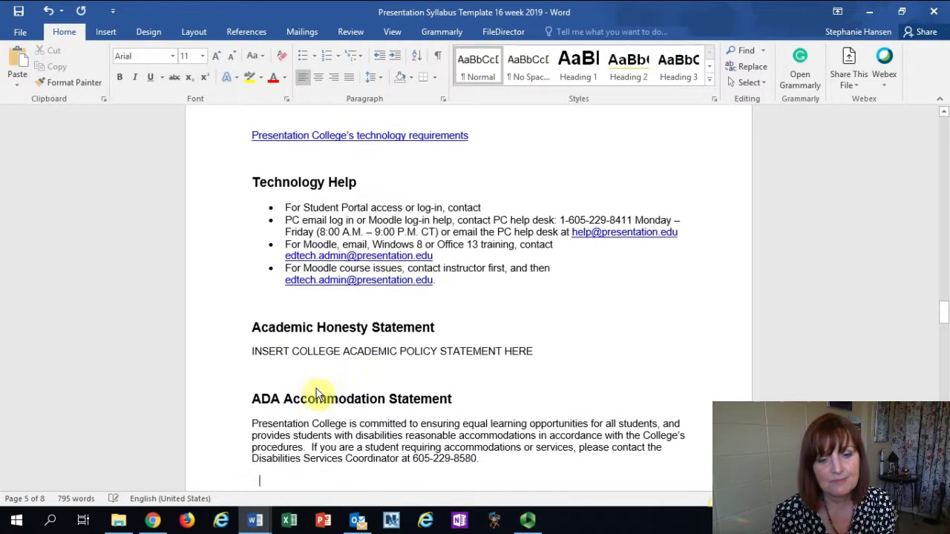
pyautogui.moveTo(252, 292); pyautogui.dragTo(541, 306)
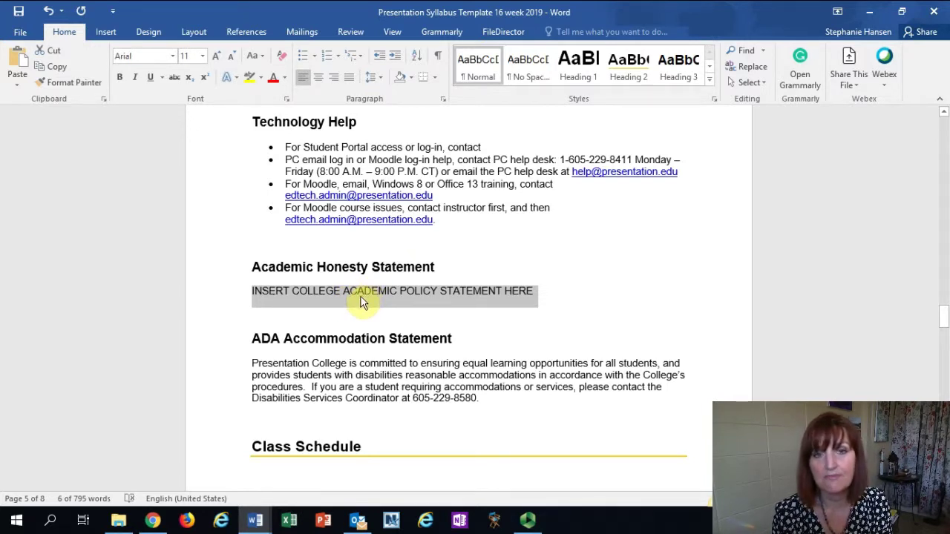
pyautogui.press('Down')
pyautogui.press('Down')
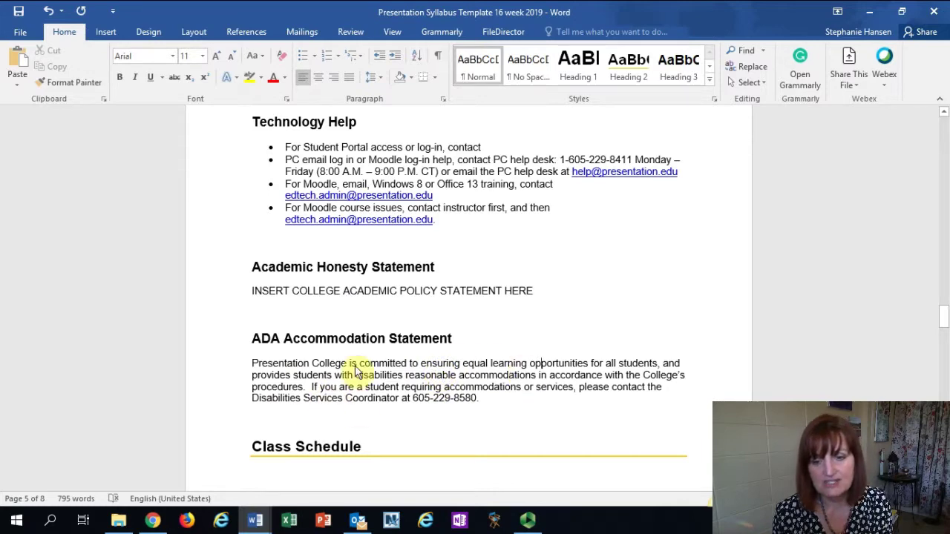
pyautogui.press('Down')
pyautogui.press('Down')
pyautogui.press('Down')
pyautogui.press('Down')
pyautogui.press('Down')
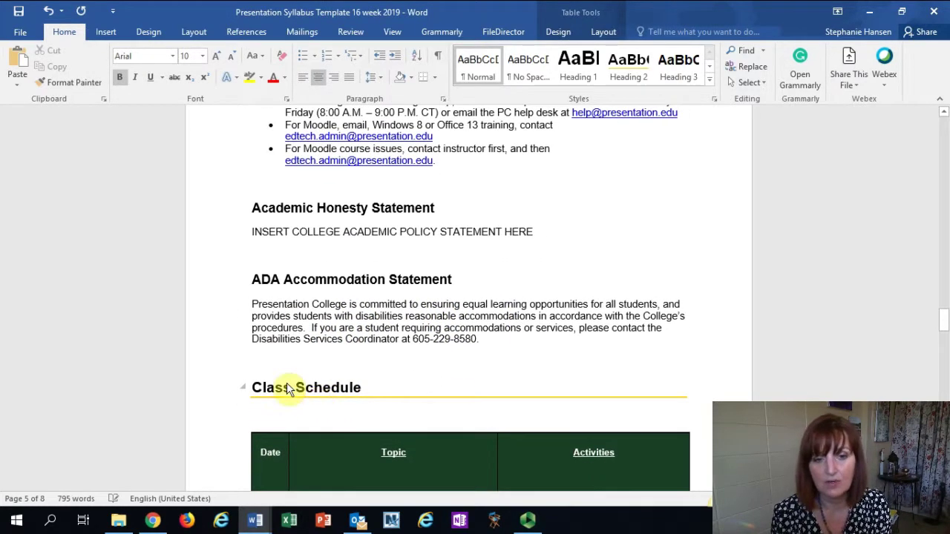
# Step: Examine the start of the Class Schedule table, with its Date, Topic and Activities columns and the Week 1 row
pyautogui.press('Down')
pyautogui.press('Down')
pyautogui.press('Down')
pyautogui.press('Down')
pyautogui.press('Down')
pyautogui.press('Down')
pyautogui.press('Down')
pyautogui.press('Up')
pyautogui.press('Up')
pyautogui.press('Up')
pyautogui.press('Up')
pyautogui.press('Up')
pyautogui.press('Up')
pyautogui.press('Up')
pyautogui.press('Up')
pyautogui.press('Up')
pyautogui.press('Up')
pyautogui.press('Up')
pyautogui.press('Up')
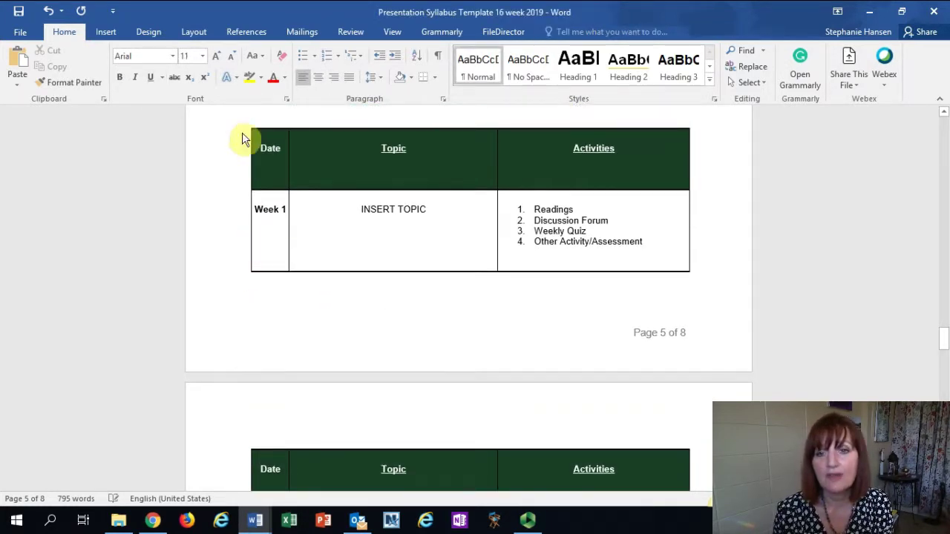
pyautogui.press('Up')
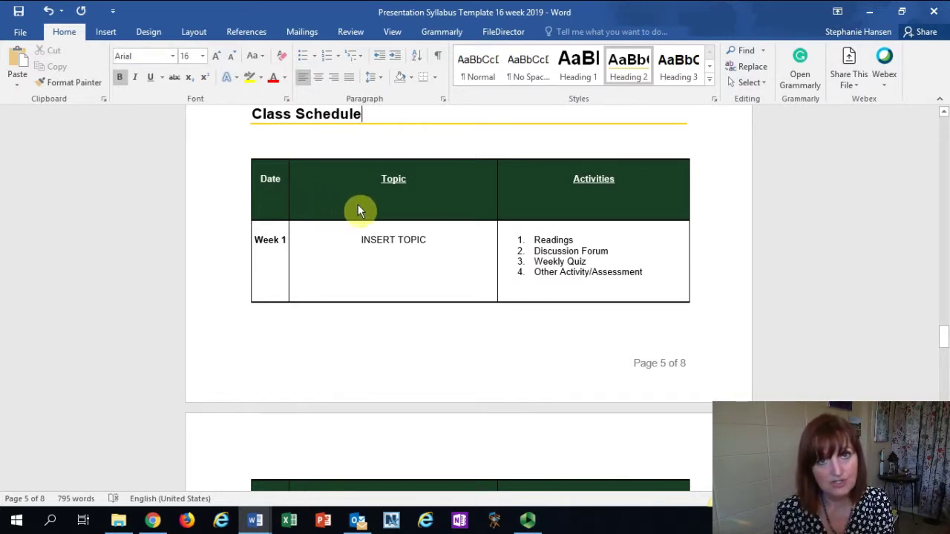
# Step: Look through the weekly rows of the Class Schedule table from Week 1 to Week 14
pyautogui.doubleClick(282, 249)
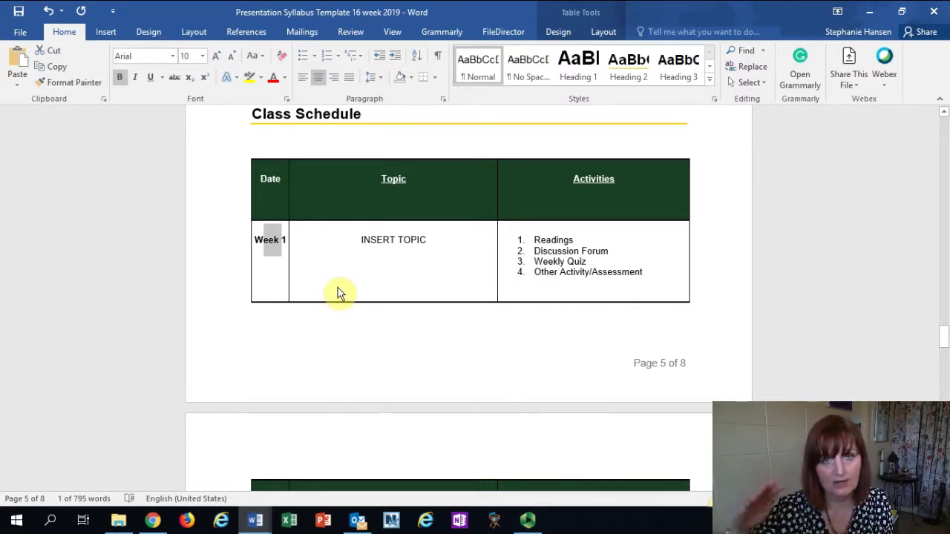
pyautogui.click(337, 257)
pyautogui.scroll(-2, 359, 275)
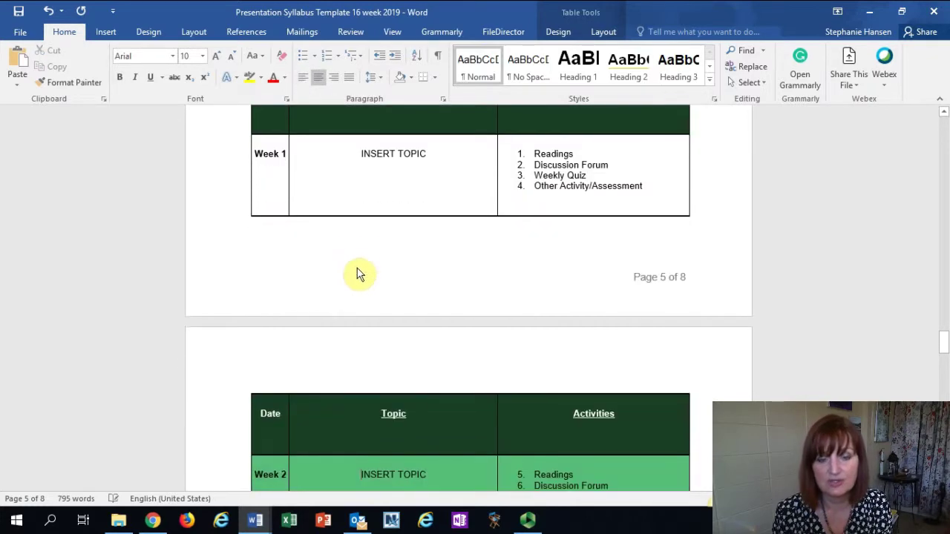
pyautogui.scroll(-2, 358, 275)
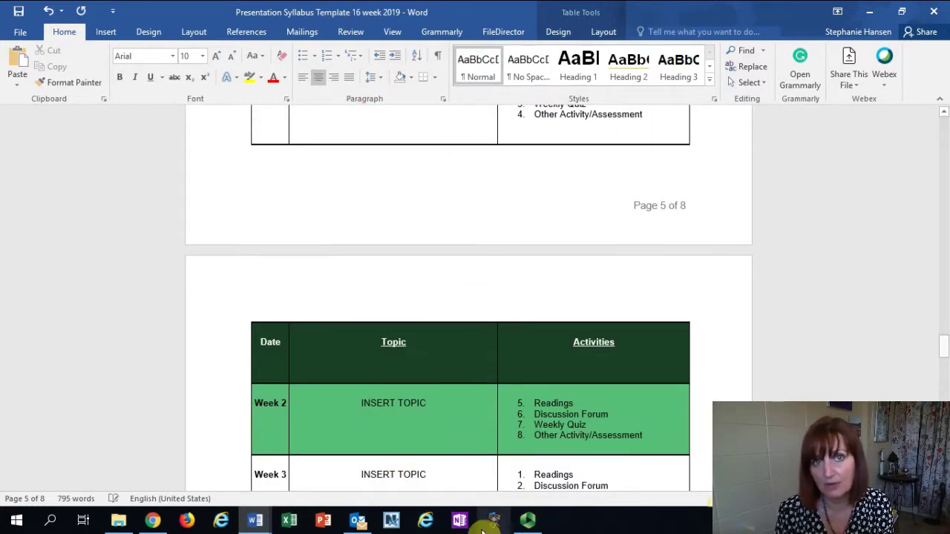
pyautogui.scroll(-18, 409, 198)
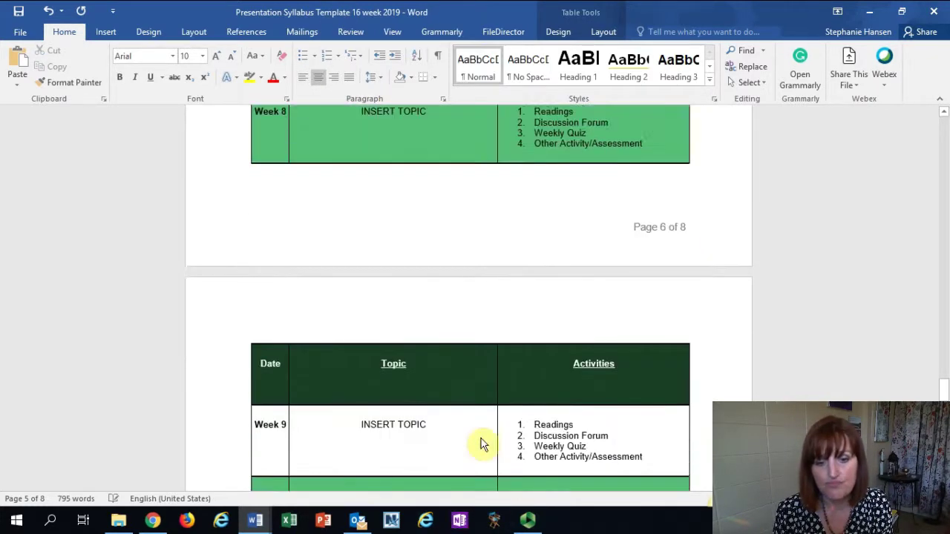
pyautogui.scroll(-8, 481, 444)
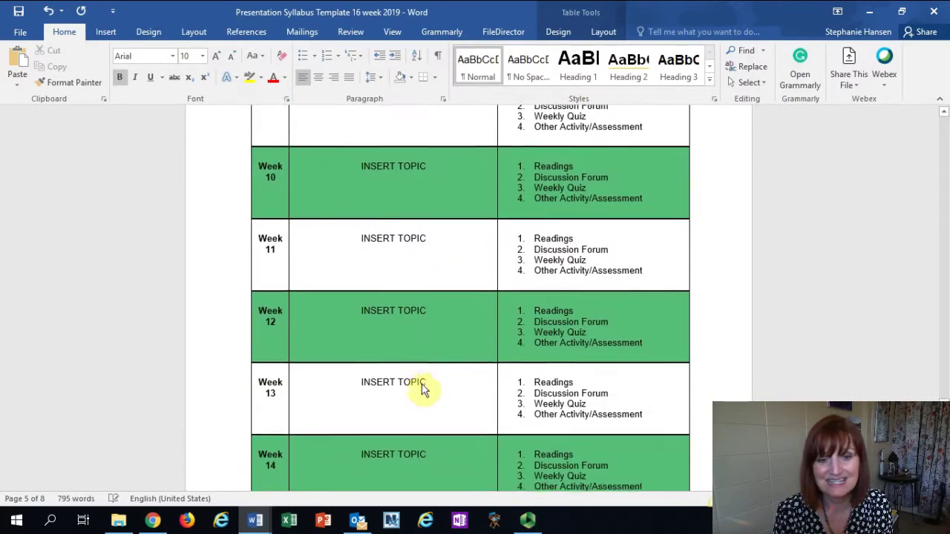
pyautogui.click(407, 365)
pyautogui.scroll(12, 395, 346)
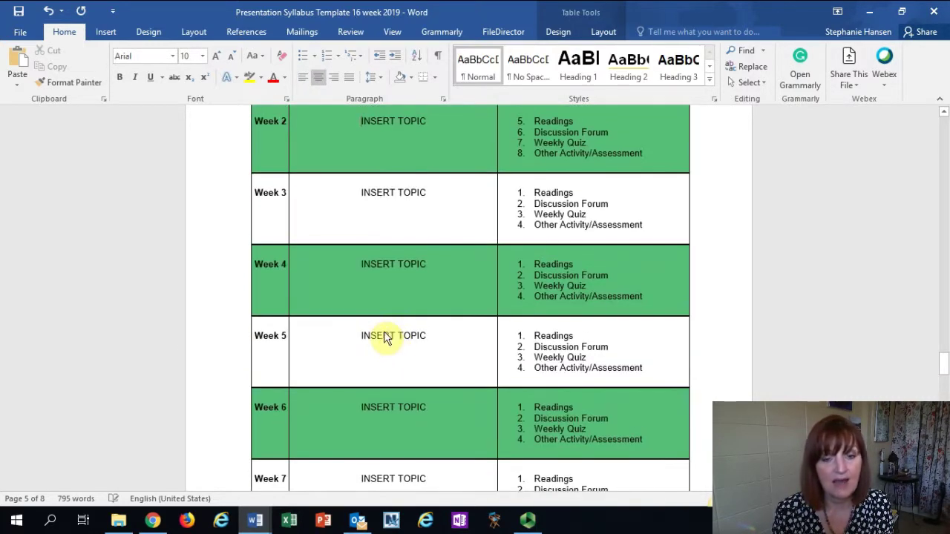
# Step: Examine the Week 1 row's topic placeholder and its numbered list of readings, discussion forum, quiz and other activities
pyautogui.press('Up')
pyautogui.press('Up')
pyautogui.press('Up')
pyautogui.press('Up')
pyautogui.press('Up')
pyautogui.press('Up')
pyautogui.press('Up')
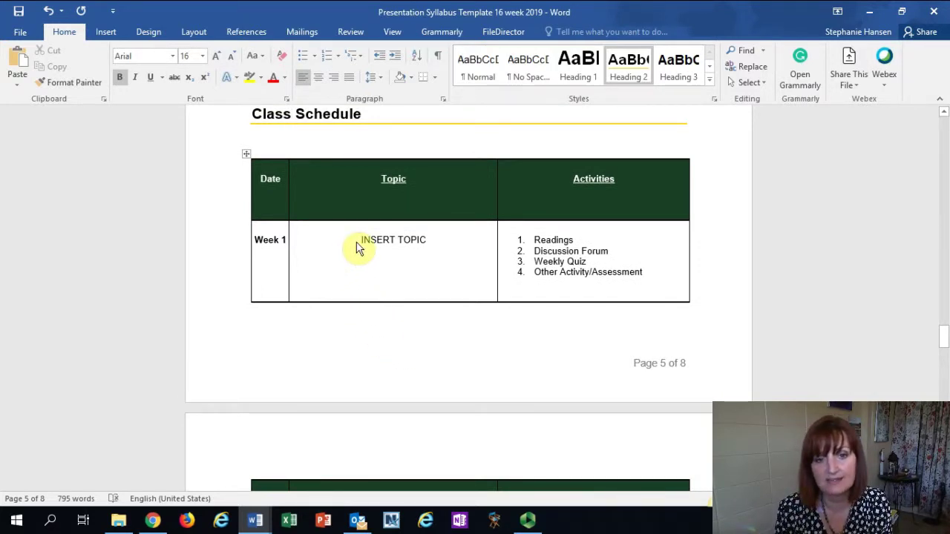
pyautogui.moveTo(361, 242); pyautogui.dragTo(422, 242)
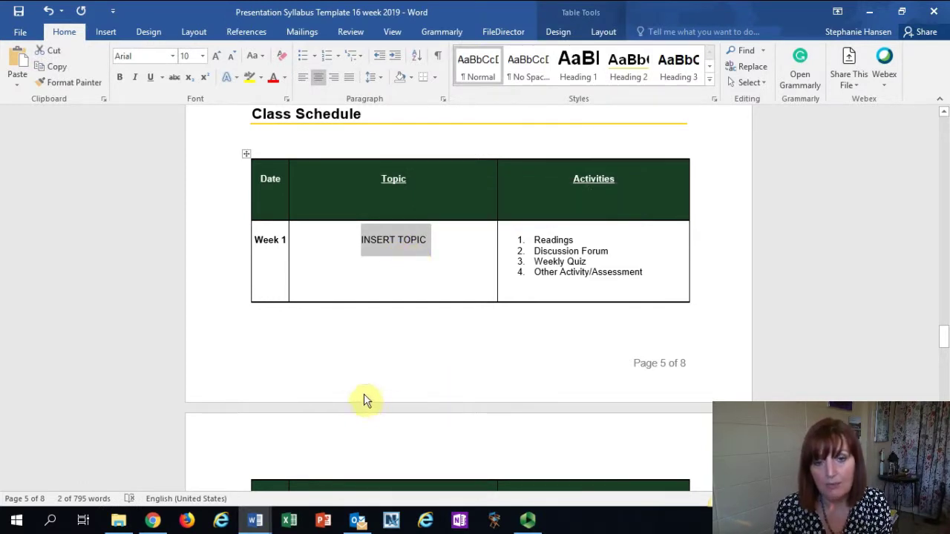
pyautogui.press('Down')
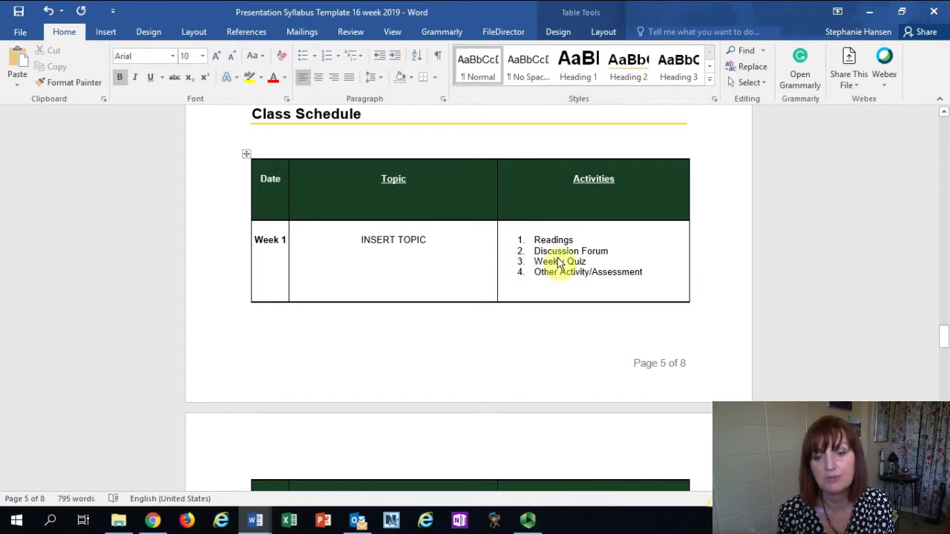
pyautogui.moveTo(532, 242); pyautogui.dragTo(558, 251)
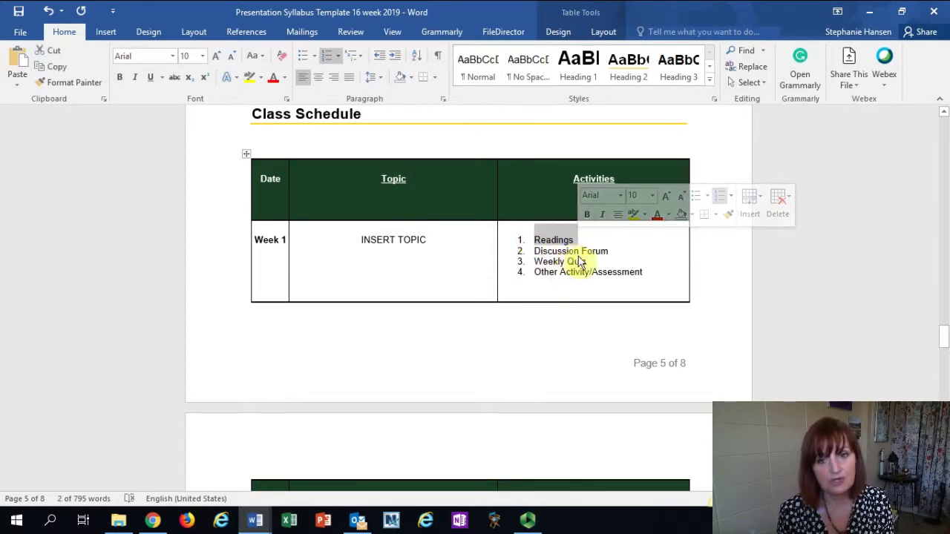
pyautogui.click(605, 254)
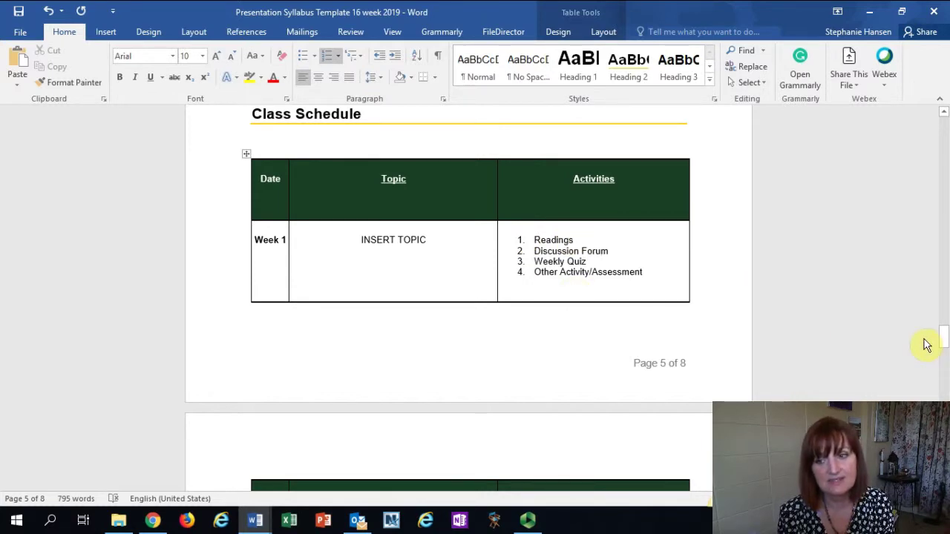
# Step: Review the activities lists across the 16-week schedule, from Week 1 through the later weeks
pyautogui.moveTo(944, 336); pyautogui.dragTo(941, 347)
pyautogui.moveTo(941, 369); pyautogui.dragTo(940, 395)
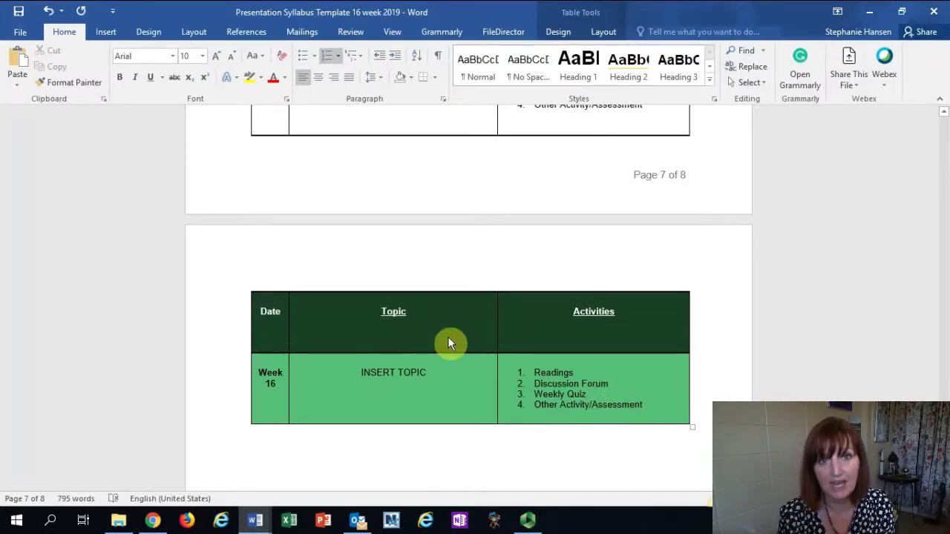
pyautogui.moveTo(943, 437); pyautogui.dragTo(916, 354)
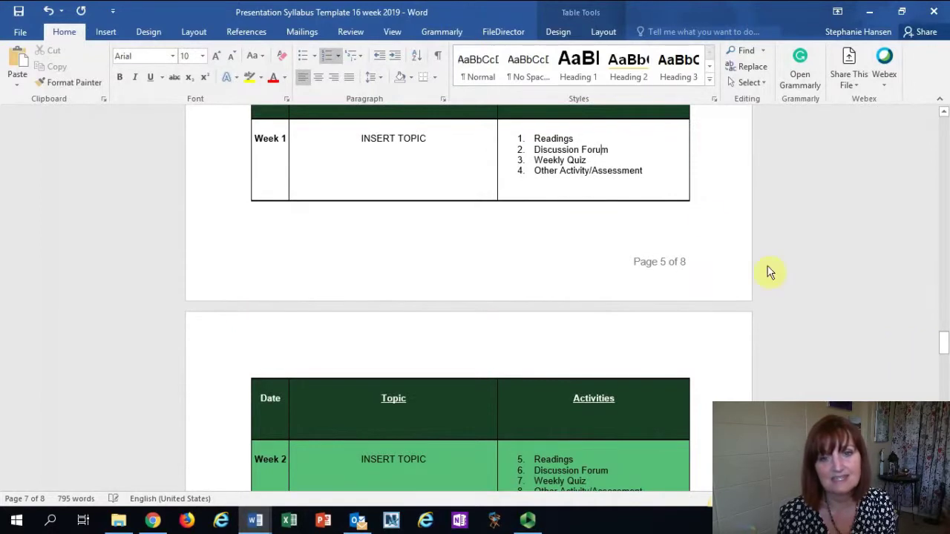
pyautogui.click(535, 141)
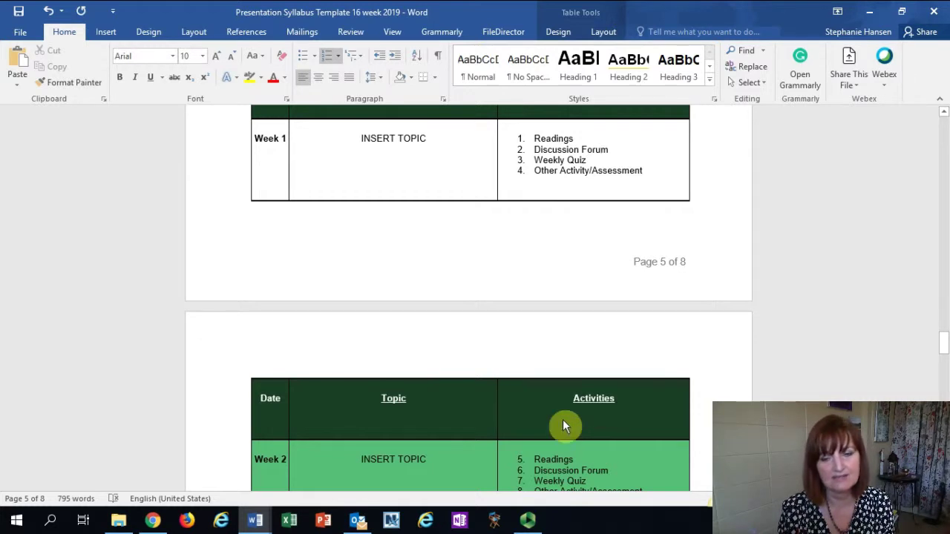
pyautogui.moveTo(944, 345); pyautogui.dragTo(945, 361)
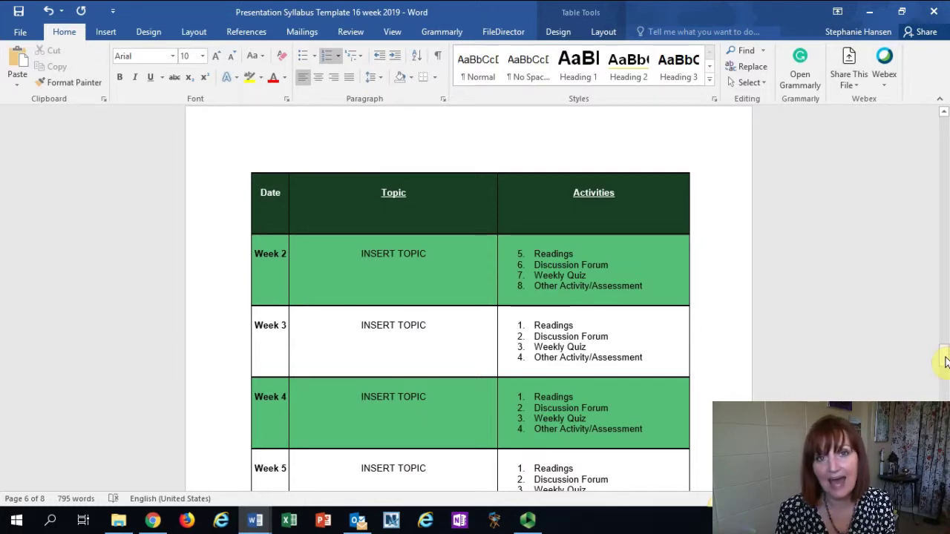
pyautogui.moveTo(946, 356); pyautogui.dragTo(921, 367)
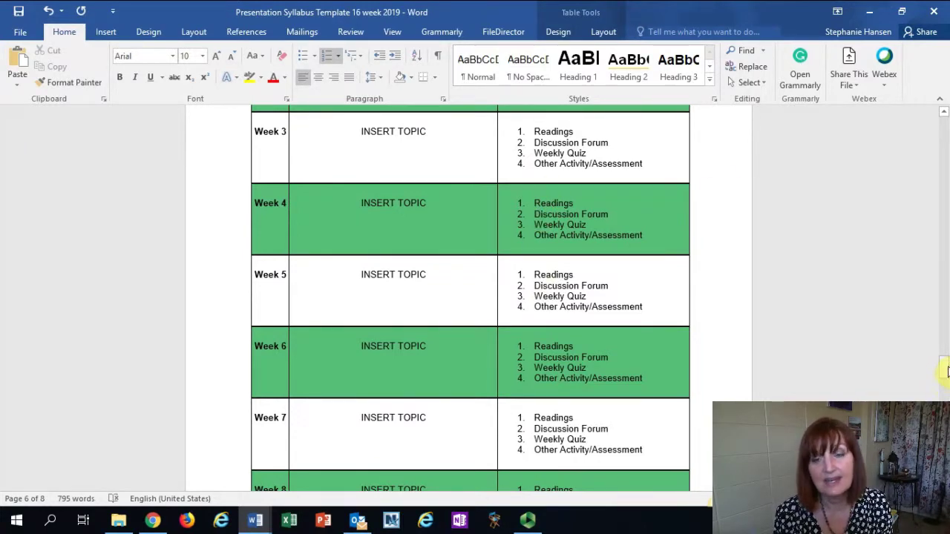
pyautogui.moveTo(947, 371); pyautogui.dragTo(944, 399)
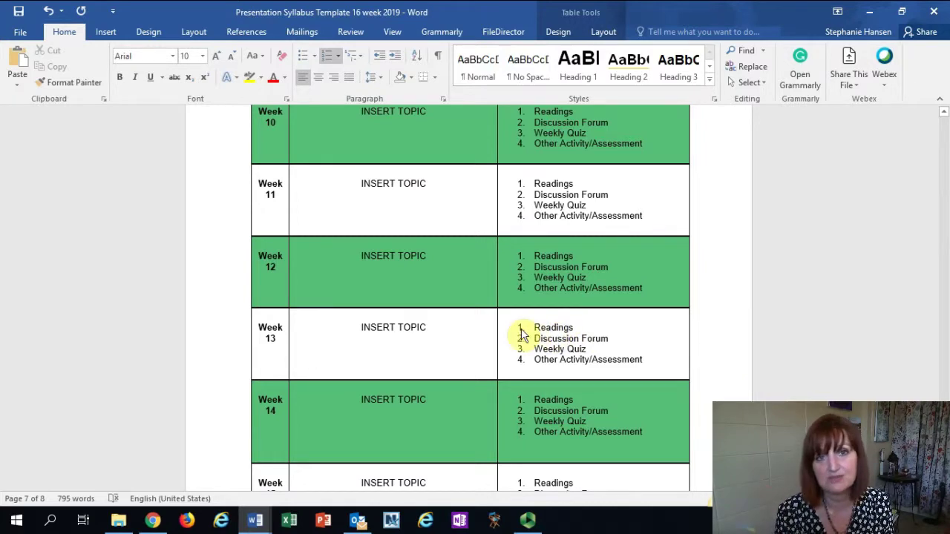
# Step: Inspect the end of the Class Schedule table, covering the Week 15 and Week 16 rows and the space below them
pyautogui.scroll(-1, 471, 297)
pyautogui.scroll(-10, 468, 297)
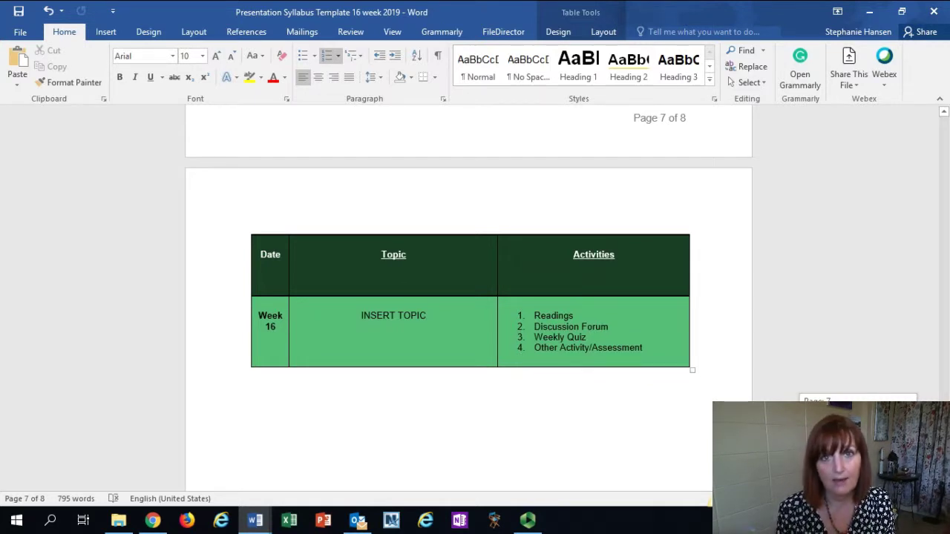
pyautogui.scroll(-2, 469, 297)
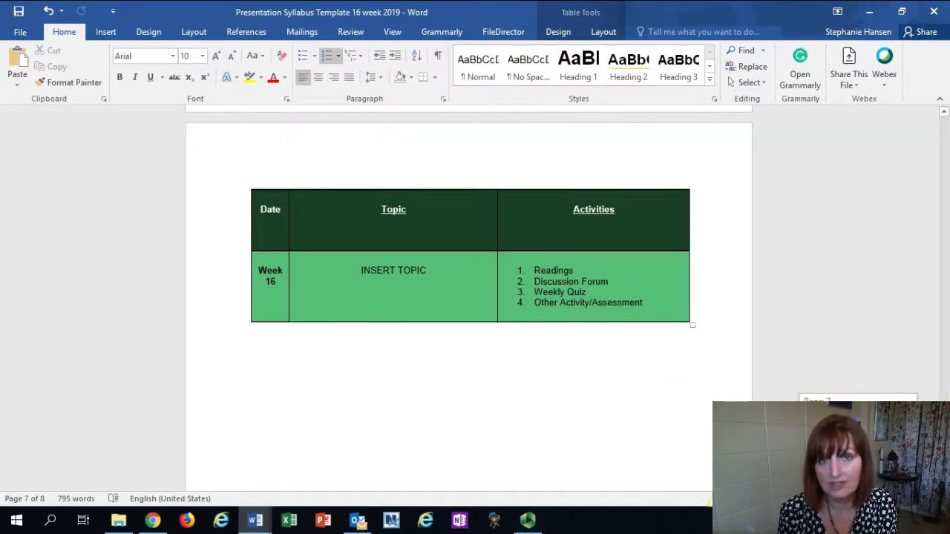
pyautogui.scroll(-4, 469, 297)
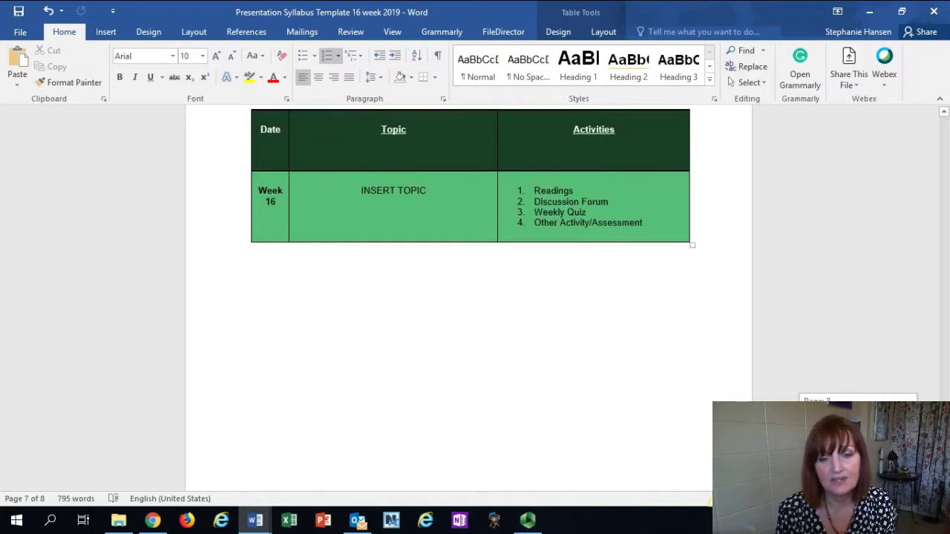
pyautogui.scroll(7, 468, 297)
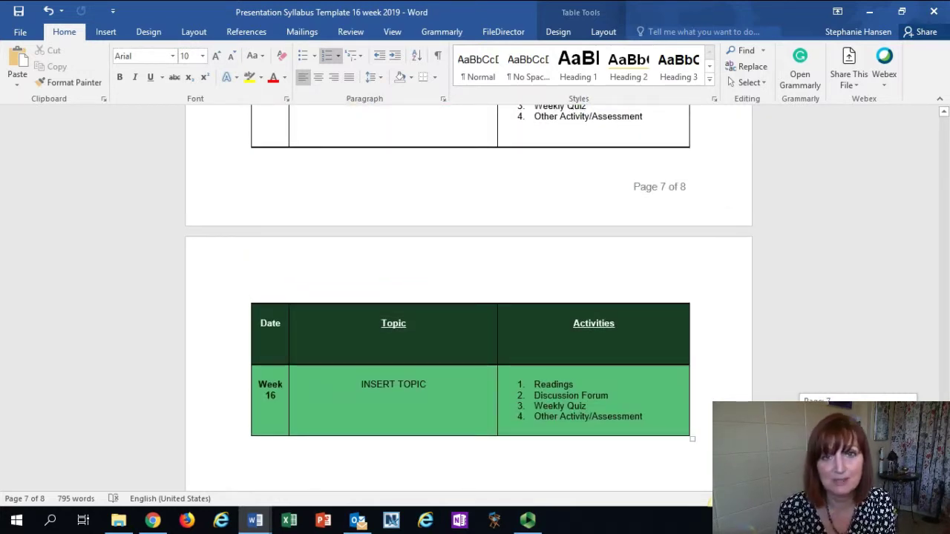
pyautogui.scroll(-2, 468, 297)
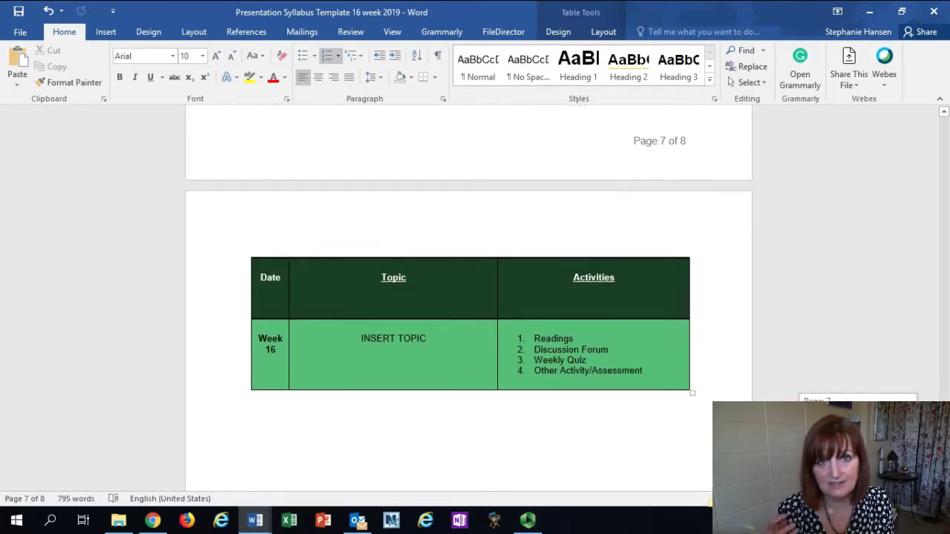
pyautogui.scroll(1, 468, 297)
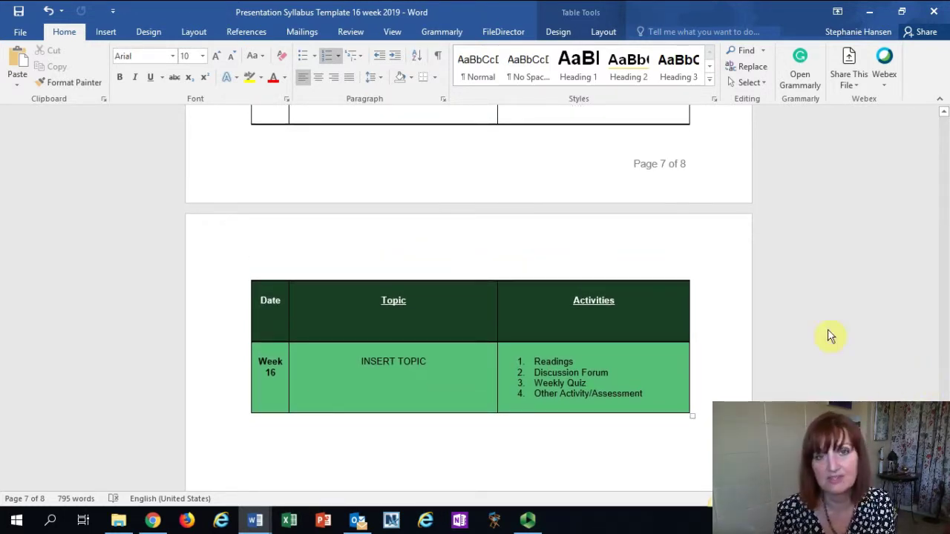
pyautogui.scroll(8, 467, 297)
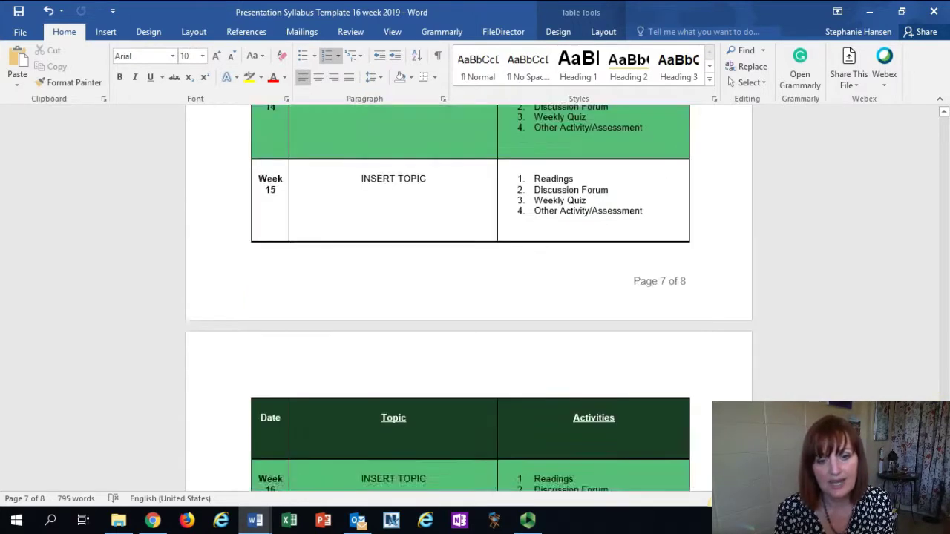
# Step: Look back over the Class Schedule table, from the Week 16 row up to the Week 1 and Week 2 rows
pyautogui.scroll(6, 930, 401)
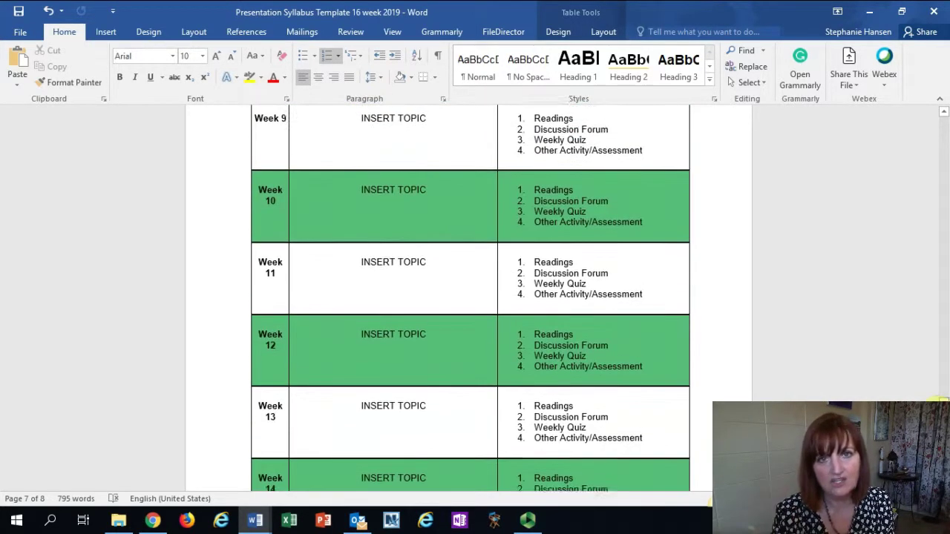
pyautogui.scroll(-2, 928, 400)
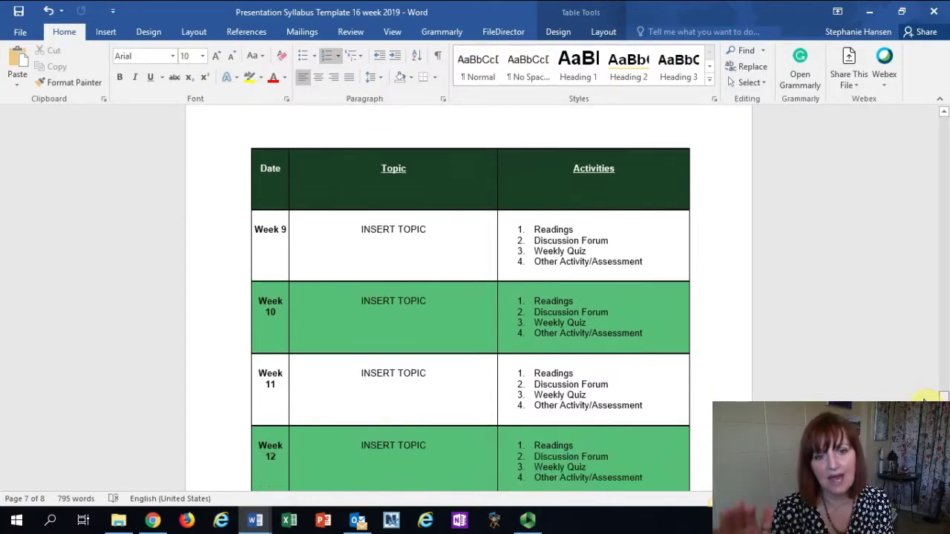
pyautogui.scroll(-2, 928, 399)
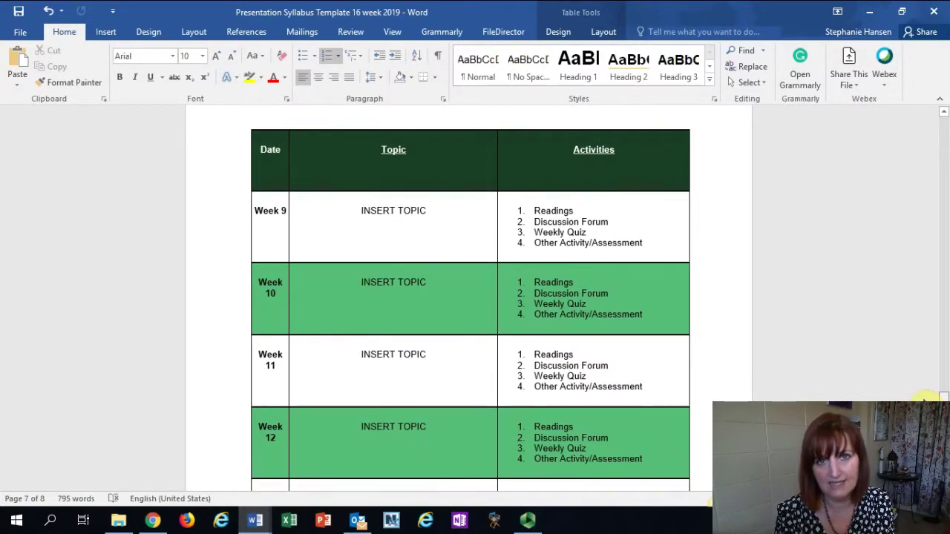
pyautogui.scroll(-5, 928, 399)
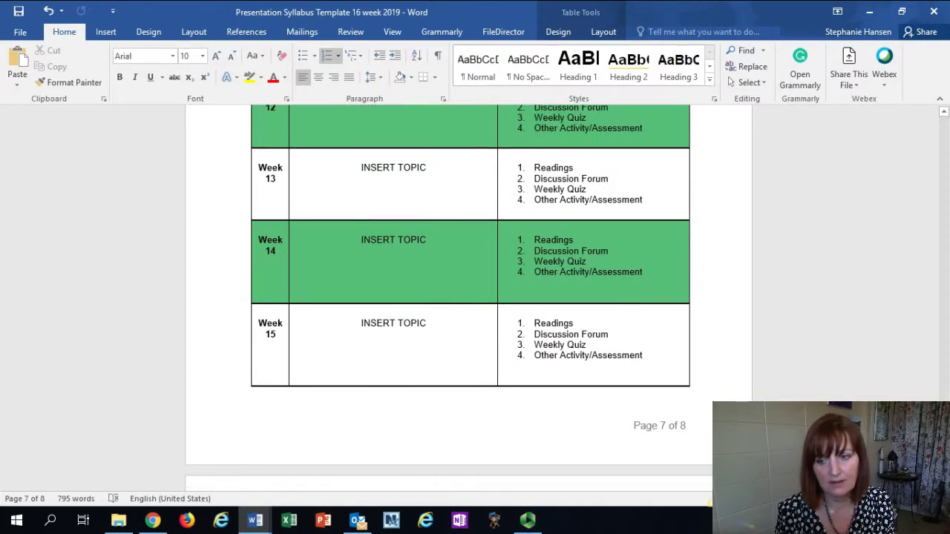
pyautogui.scroll(-5, 469, 297)
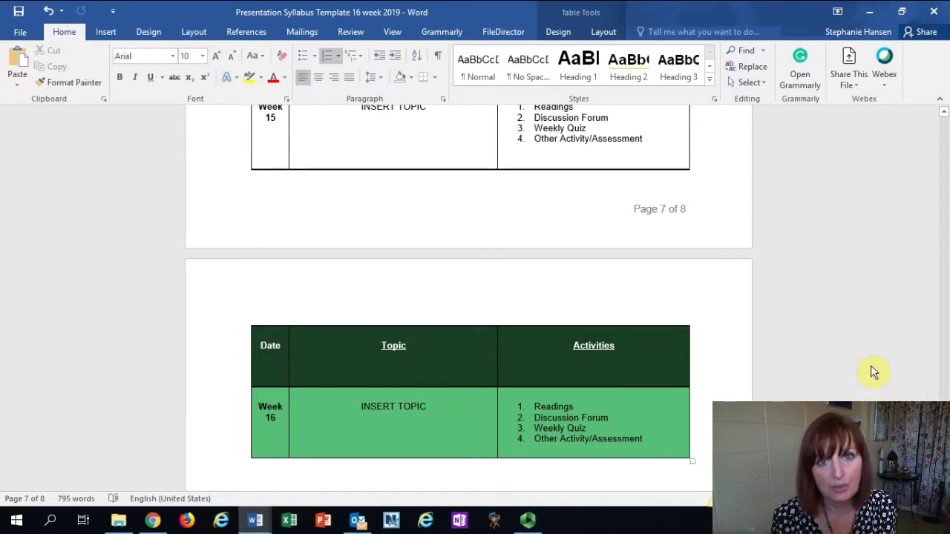
pyautogui.scroll(20, 936, 383)
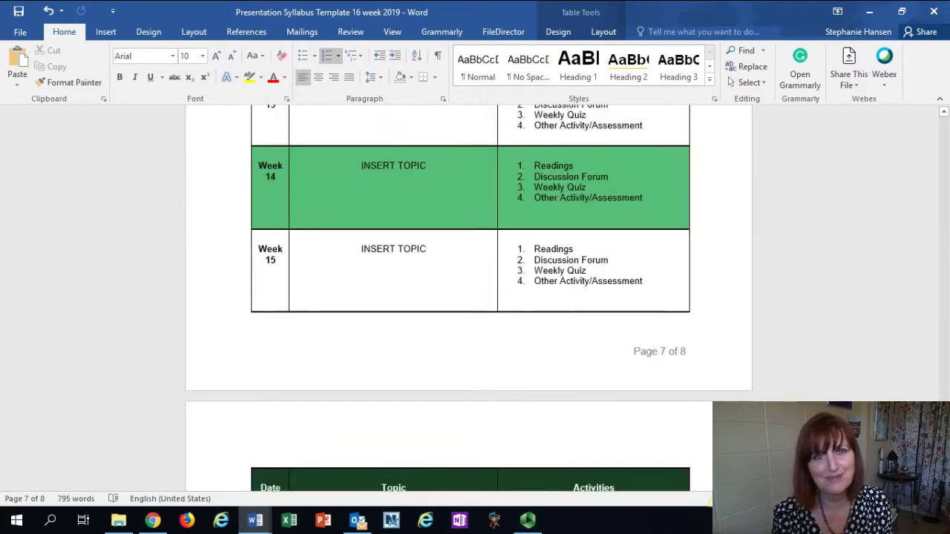
pyautogui.scroll(12, 936, 335)
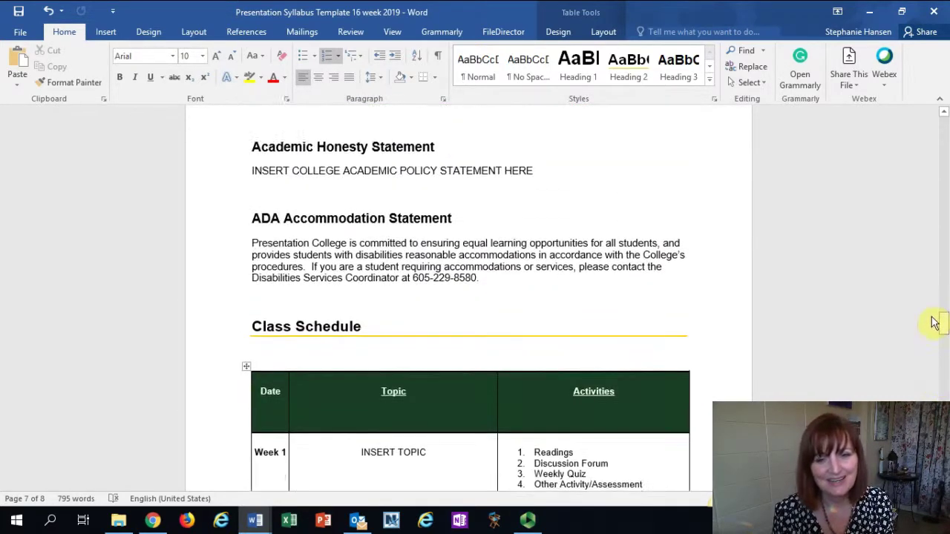
pyautogui.scroll(-14, 935, 339)
pyautogui.scroll(-1, 937, 356)
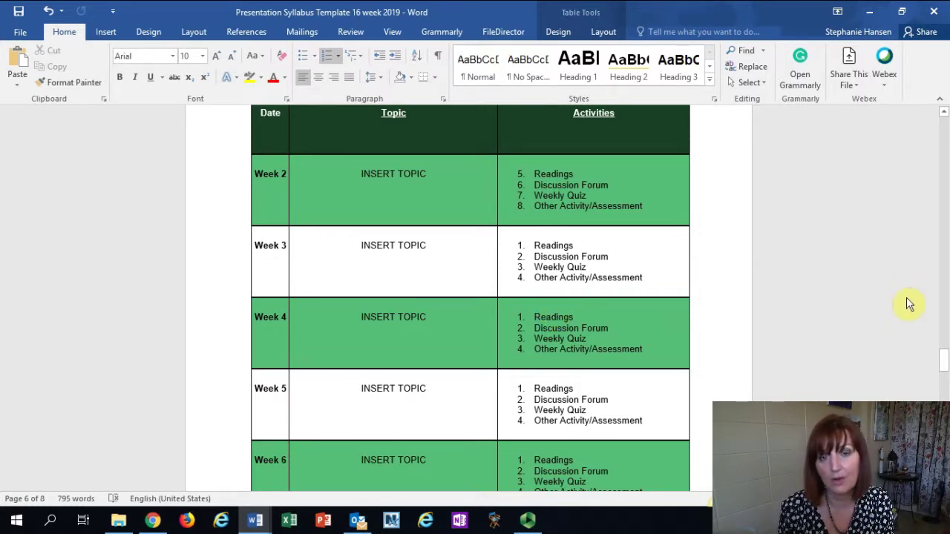
pyautogui.moveTo(944, 360)
pyautogui.mouseDown()
pyautogui.moveTo(946, 331)
pyautogui.moveTo(944, 406)
pyautogui.moveTo(936, 324)
pyautogui.moveTo(936, 365)
pyautogui.mouseUp()
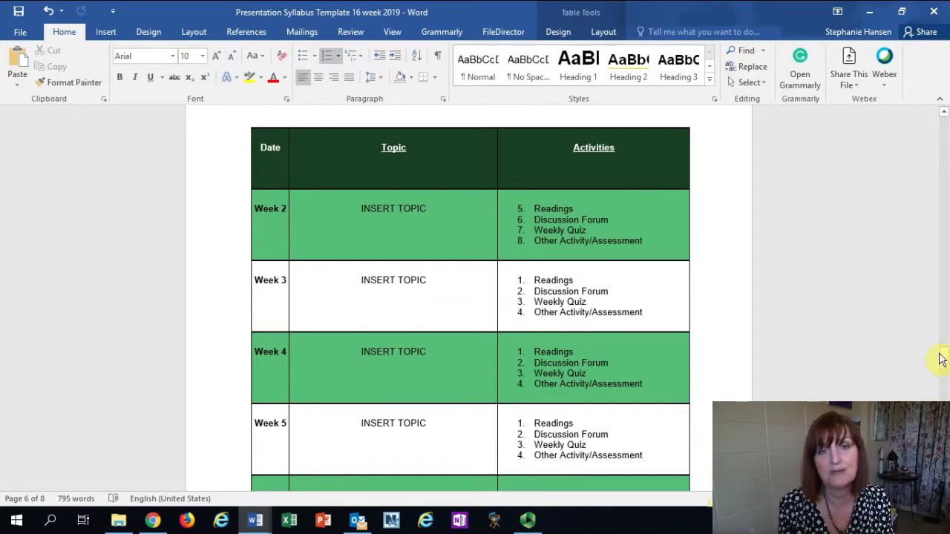
# Step: Return to the ADA Accommodation Statement section and place the cursor on the blank line above Class Schedule
pyautogui.moveTo(945, 364); pyautogui.dragTo(926, 338)
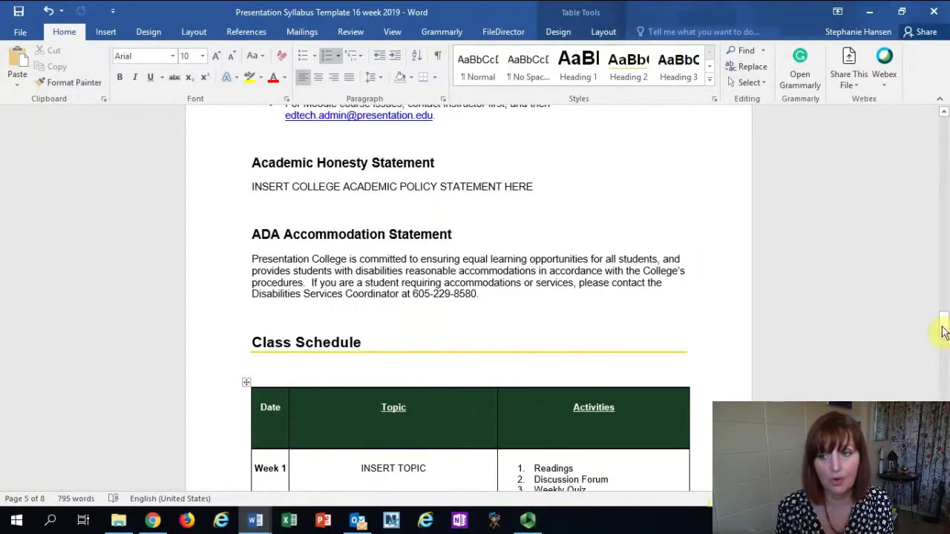
pyautogui.moveTo(945, 332); pyautogui.dragTo(912, 318)
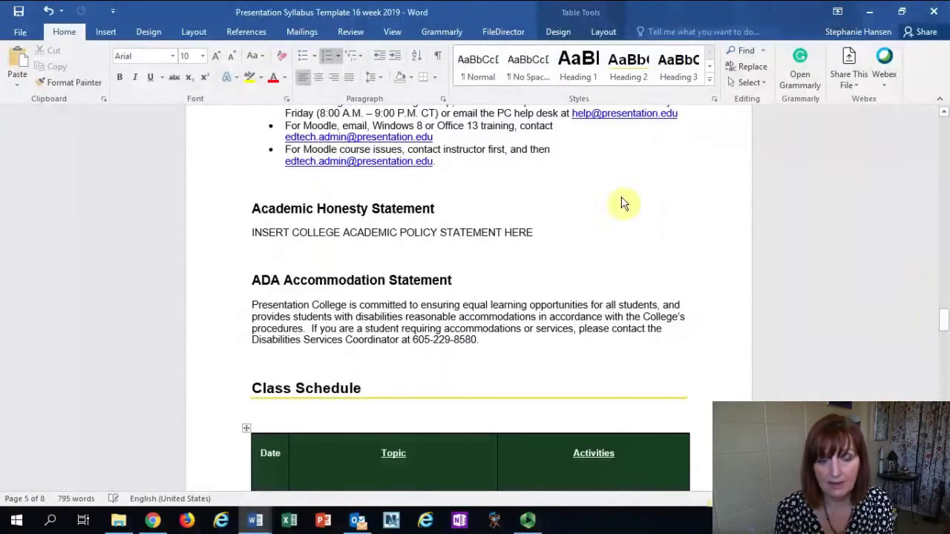
pyautogui.click(289, 367)
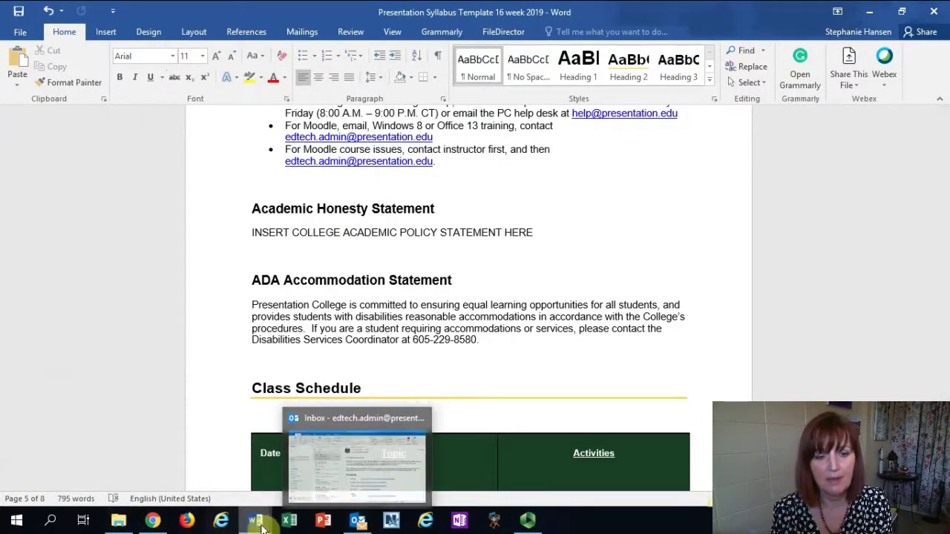
# Step: Switch to the RT353 syllabus 1 document and examine its sections from Grading Scale through Technology Help for content missing from the template
pyautogui.moveTo(263, 526)
pyautogui.click(335, 475)
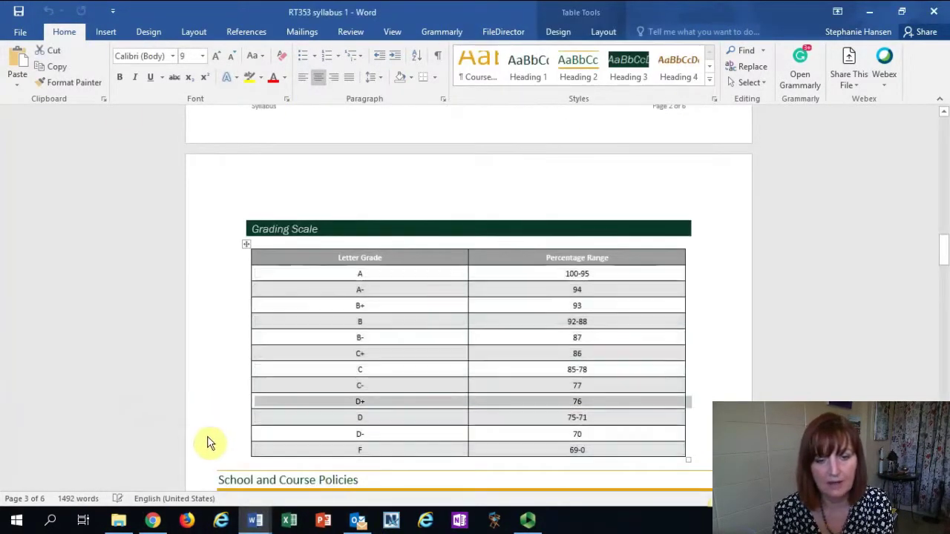
pyautogui.scroll(-6, 216, 475)
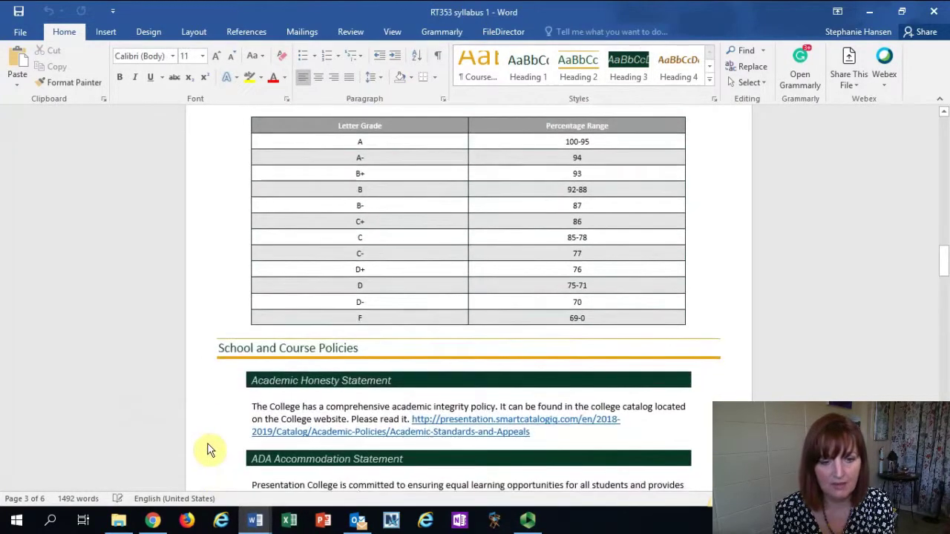
pyautogui.scroll(-5, 206, 420)
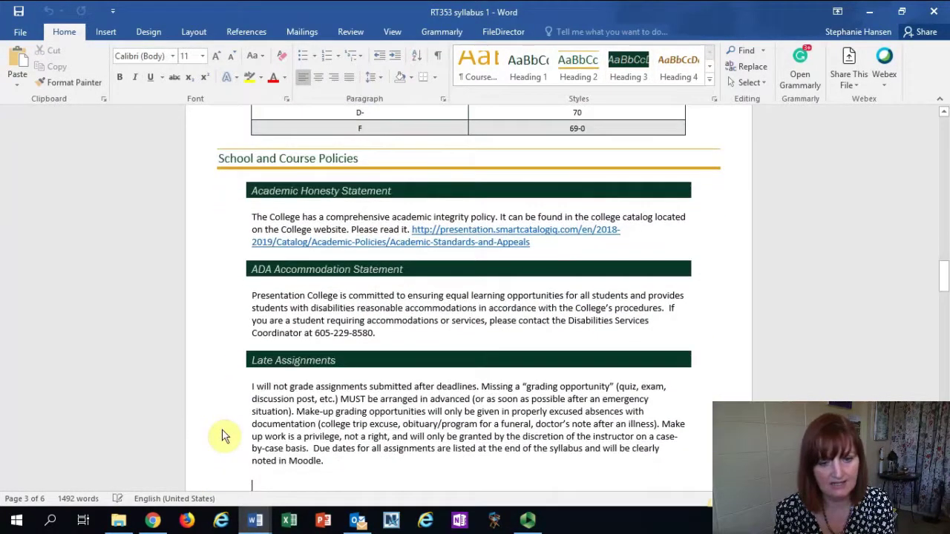
pyautogui.scroll(-3, 223, 423)
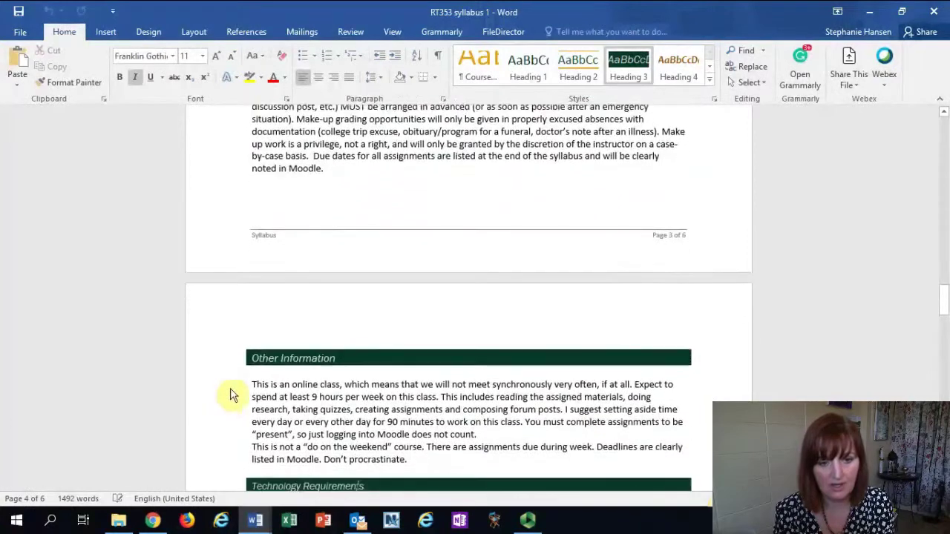
pyautogui.scroll(-1, 256, 368)
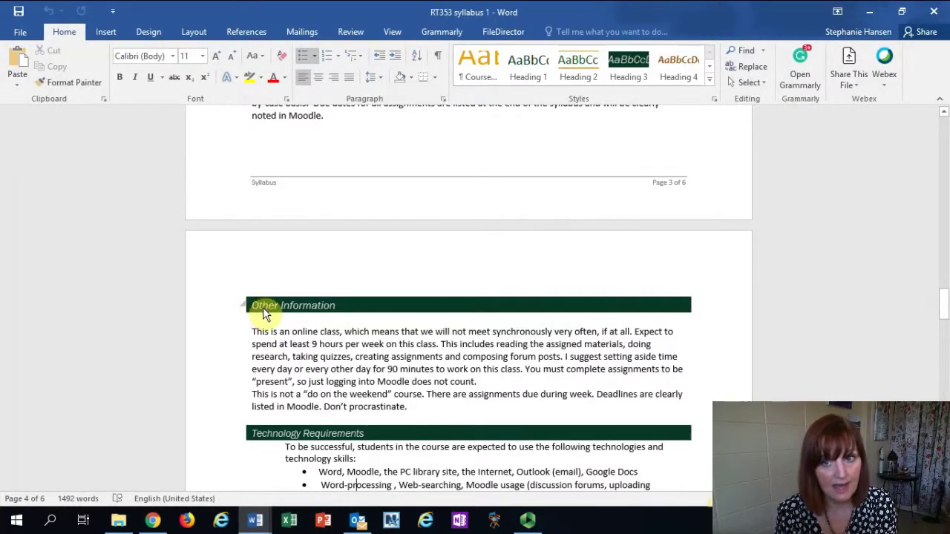
pyautogui.press('Down')
pyautogui.press('Down')
pyautogui.press('Down')
pyautogui.press('Down')
pyautogui.press('Down')
pyautogui.press('Down')
pyautogui.press('Down')
pyautogui.press('Down')
pyautogui.press('Down')
pyautogui.press('Down')
pyautogui.press('Down')
pyautogui.press('Down')
pyautogui.press('Down')
pyautogui.press('Down')
pyautogui.press('Down')
pyautogui.press('Down')
pyautogui.press('Down')
pyautogui.press('Down')
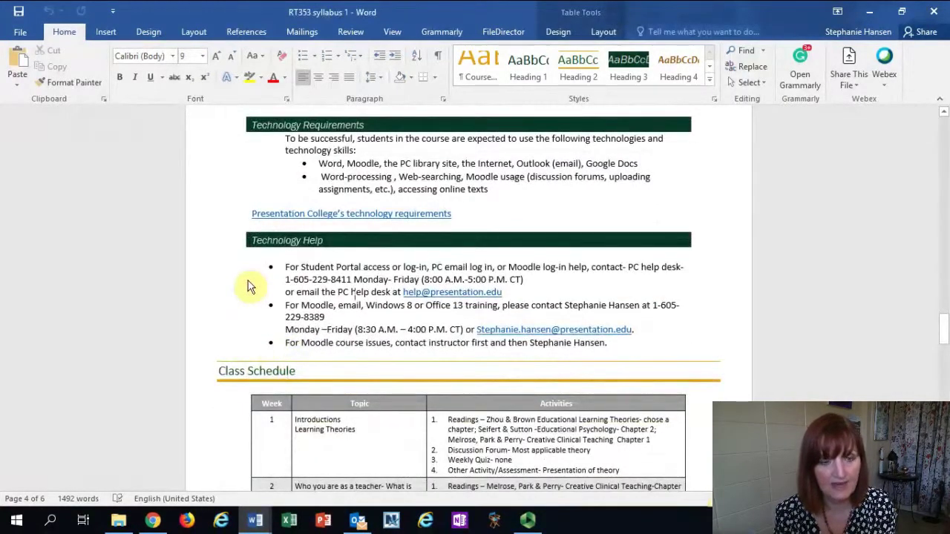
# Step: Copy both paragraphs under the Other Information heading of the old RT353 syllabus
pyautogui.press('Up')
pyautogui.press('Up')
pyautogui.press('Up')
pyautogui.press('Up')
pyautogui.press('Up')
pyautogui.press('Up')
pyautogui.press('Up')
pyautogui.press('Up')
pyautogui.press('Up')
pyautogui.press('Up')
pyautogui.press('Up')
pyautogui.press('Up')
pyautogui.press('Up')
pyautogui.press('Up')
pyautogui.press('Up')
pyautogui.press('Up')
pyautogui.press('Up')
pyautogui.press('Up')
pyautogui.press('Up')
pyautogui.press('Up')
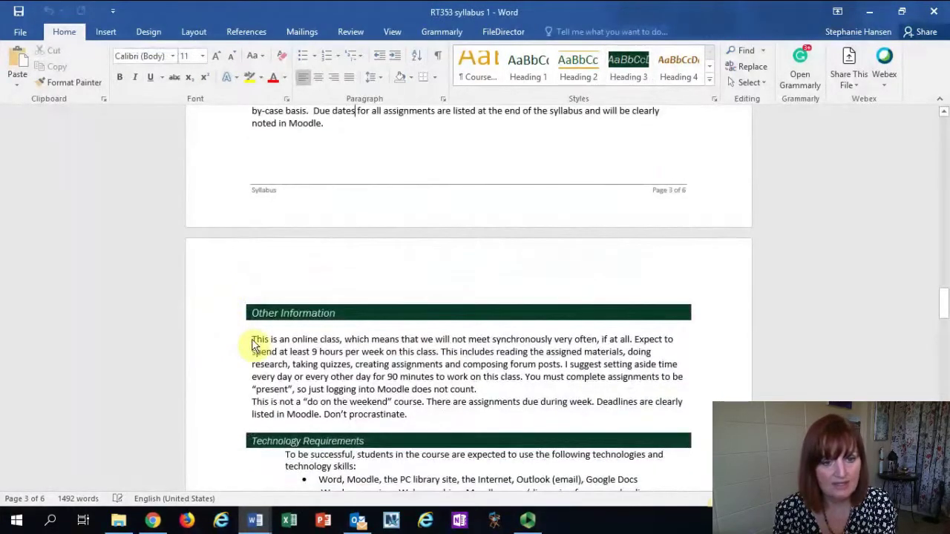
pyautogui.moveTo(252, 345); pyautogui.dragTo(413, 410)
pyautogui.hotkey('ctrl', 'c')
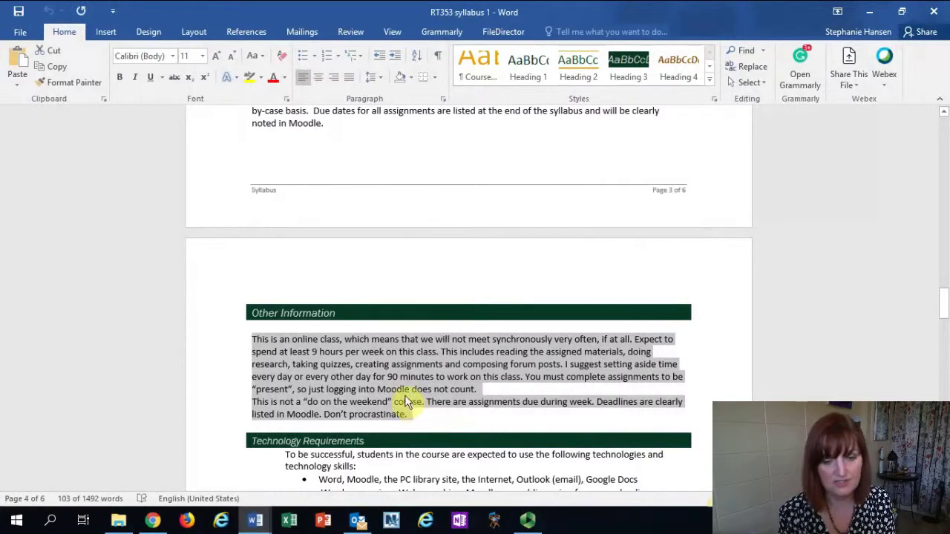
# Step: In the Presentation Syllabus Template, add the heading "Other Course Information" below the ADA Accommodation Statement text and apply the Heading 3 style
pyautogui.moveTo(264, 525)
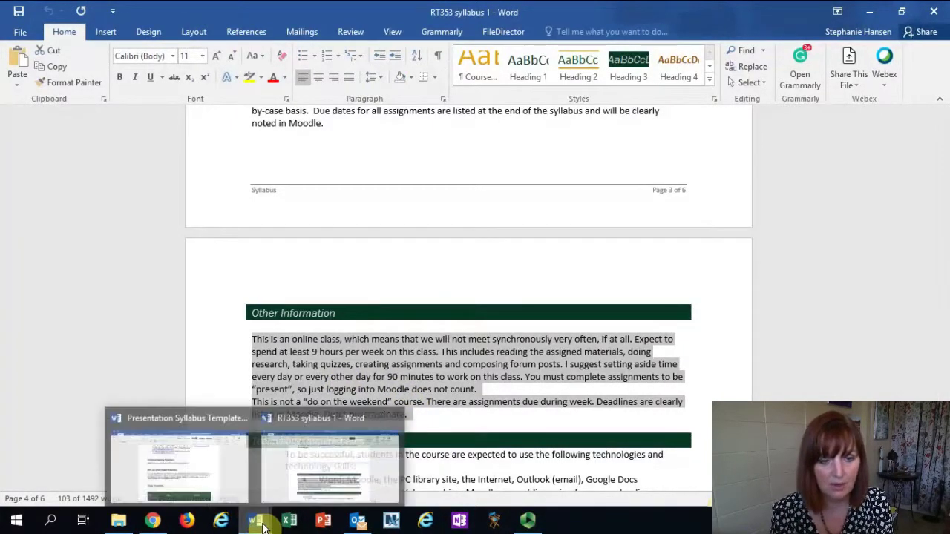
pyautogui.click(215, 453)
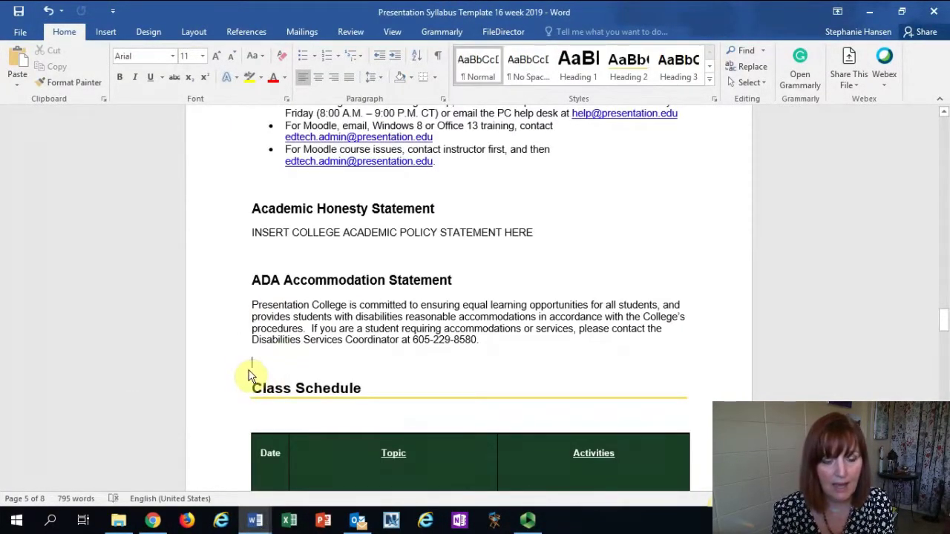
pyautogui.click(264, 284)
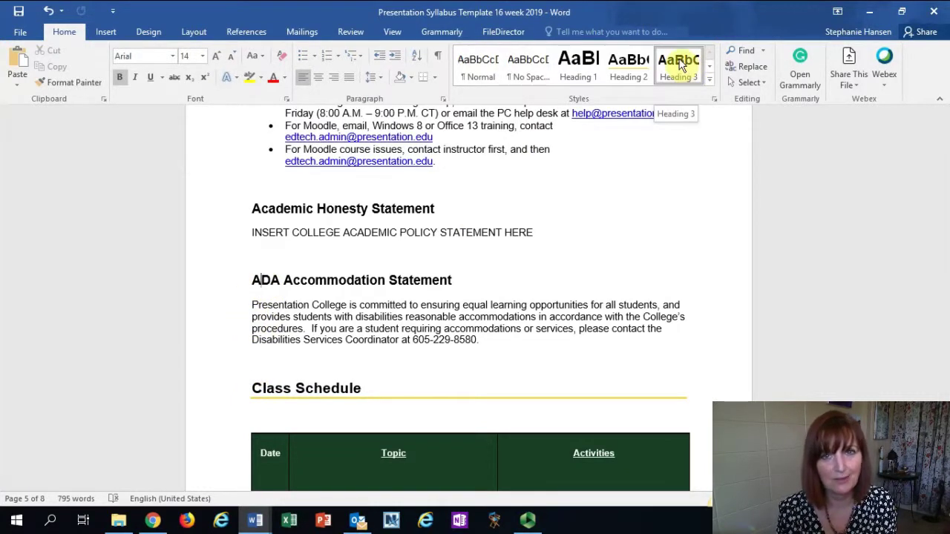
pyautogui.click(255, 364)
pyautogui.write('Other CP')
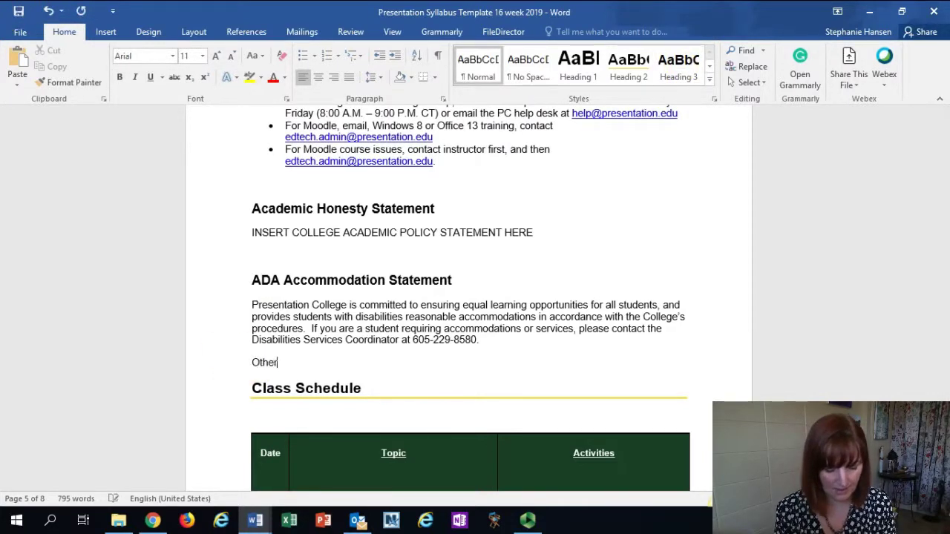
pyautogui.press('BackSpace')
pyautogui.press('BackSpace')
pyautogui.press('BackSpace')
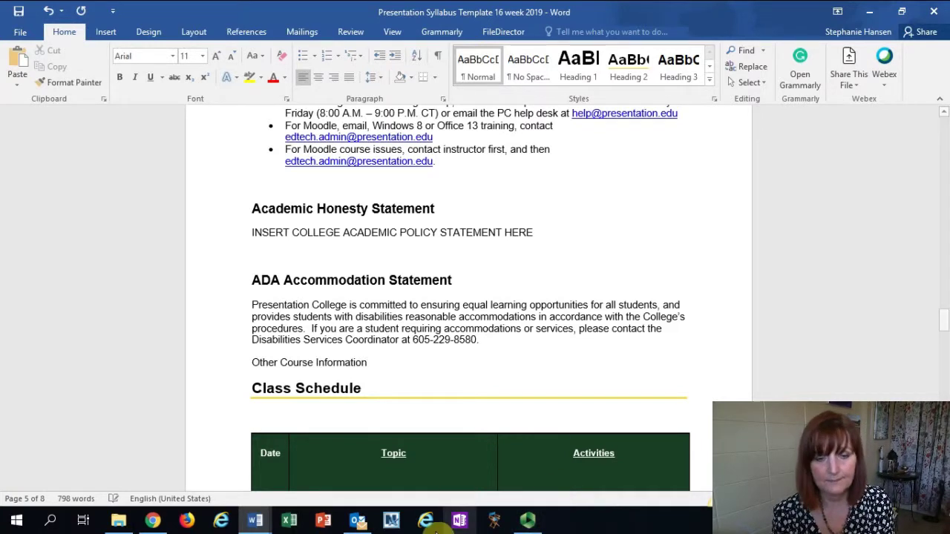
pyautogui.moveTo(368, 363); pyautogui.dragTo(265, 372)
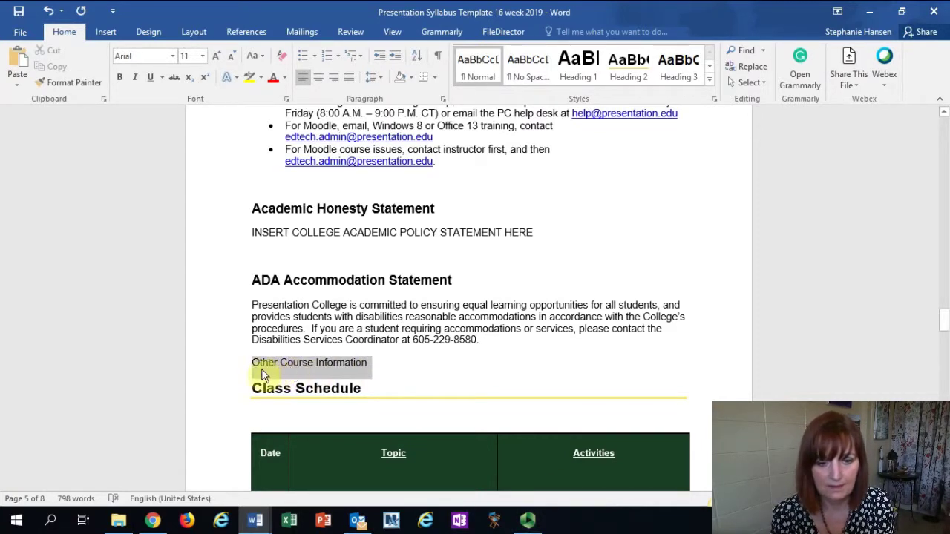
pyautogui.click(677, 69)
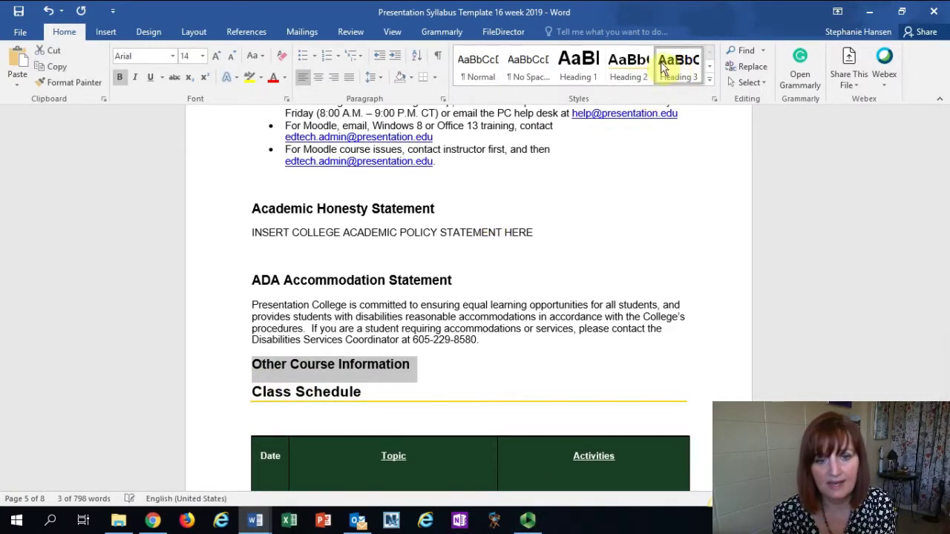
# Step: Paste the copied online class paragraphs on a new line beneath the Other Course Information heading
pyautogui.click(482, 366)
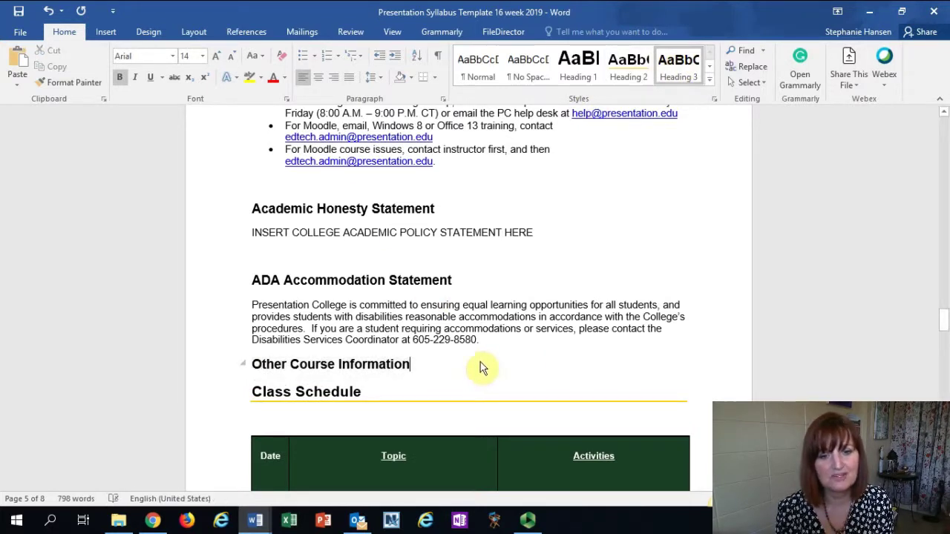
pyautogui.press('Return')
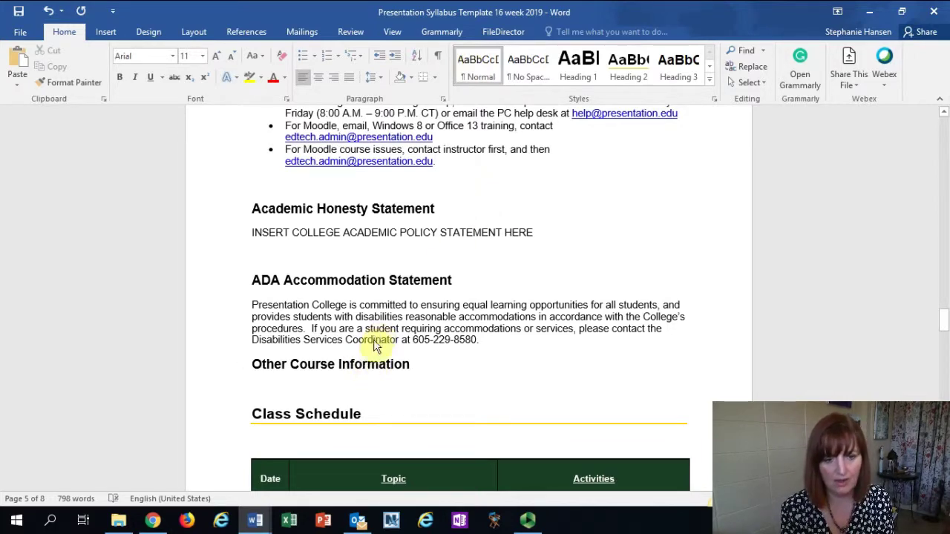
pyautogui.hotkey('ctrl', 'v')
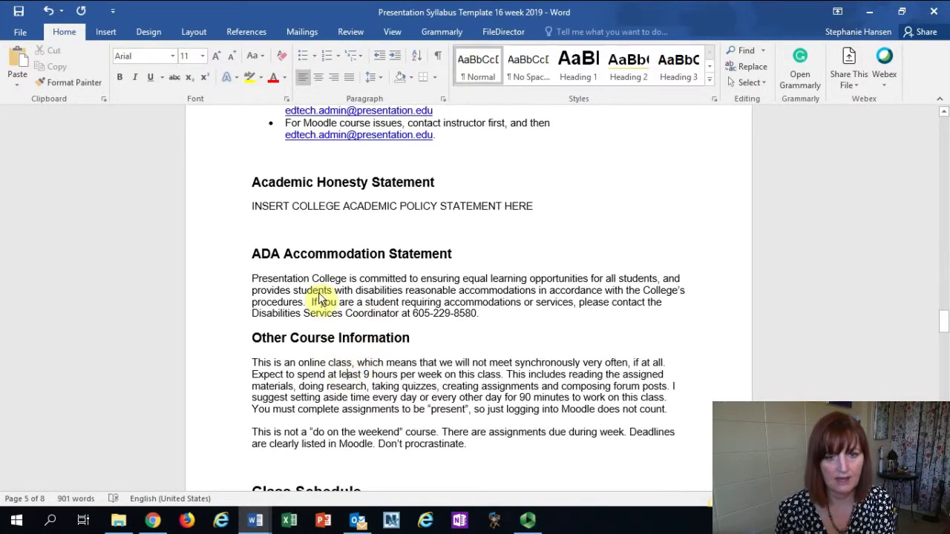
pyautogui.click(319, 291)
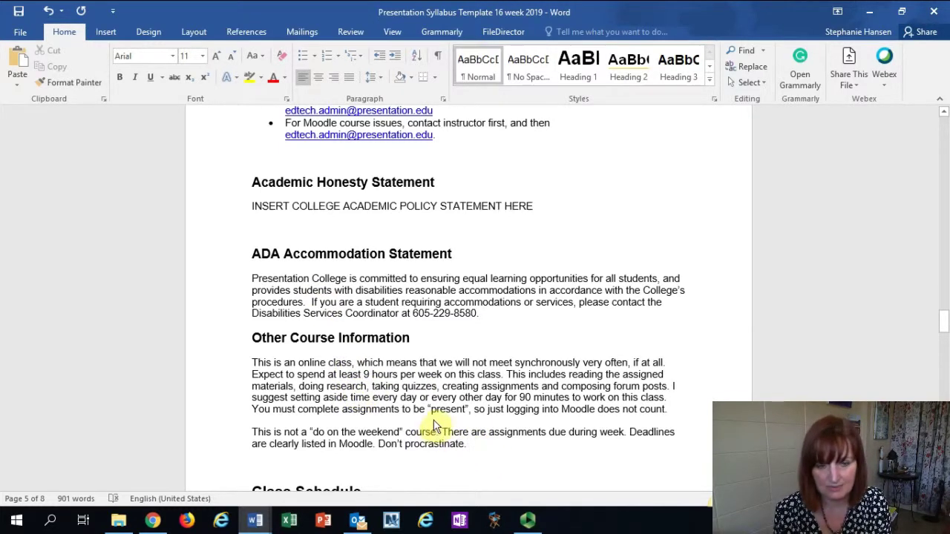
pyautogui.rightClick(467, 445)
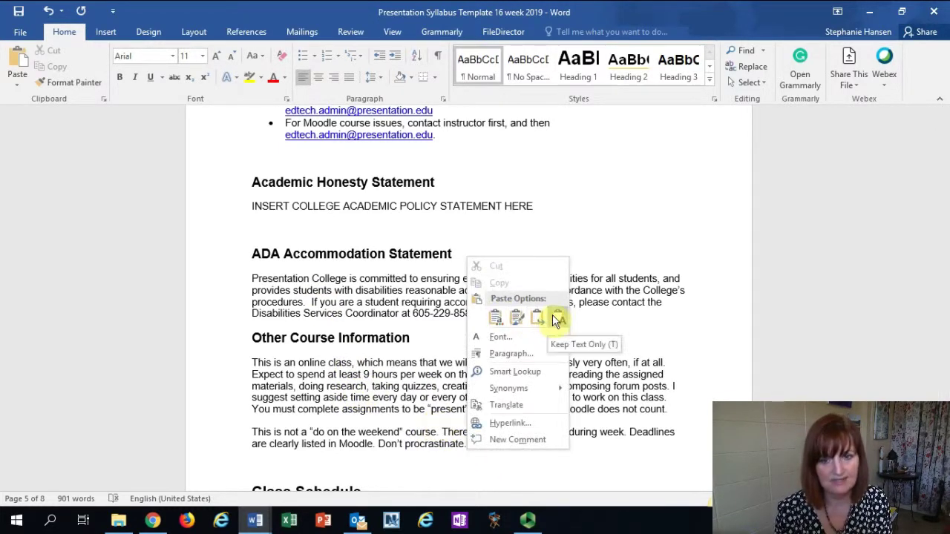
pyautogui.click(385, 376)
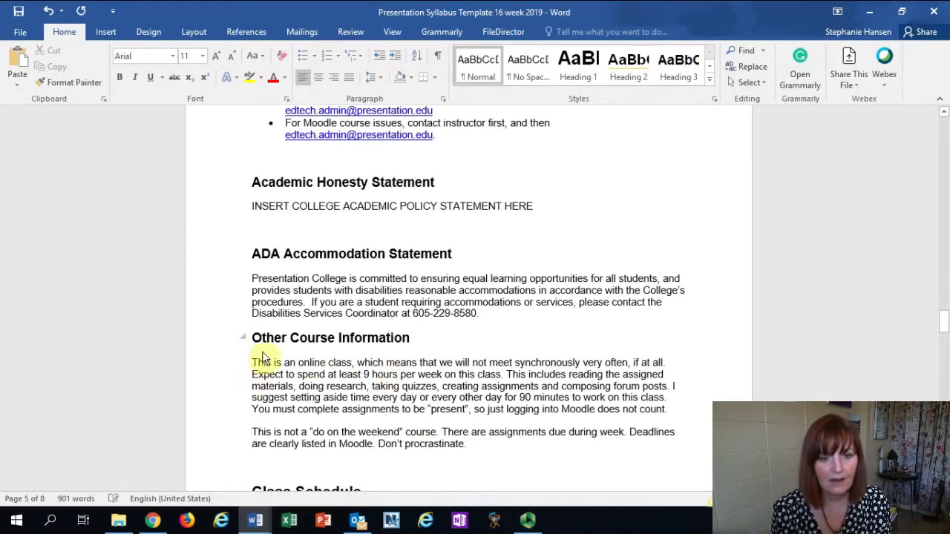
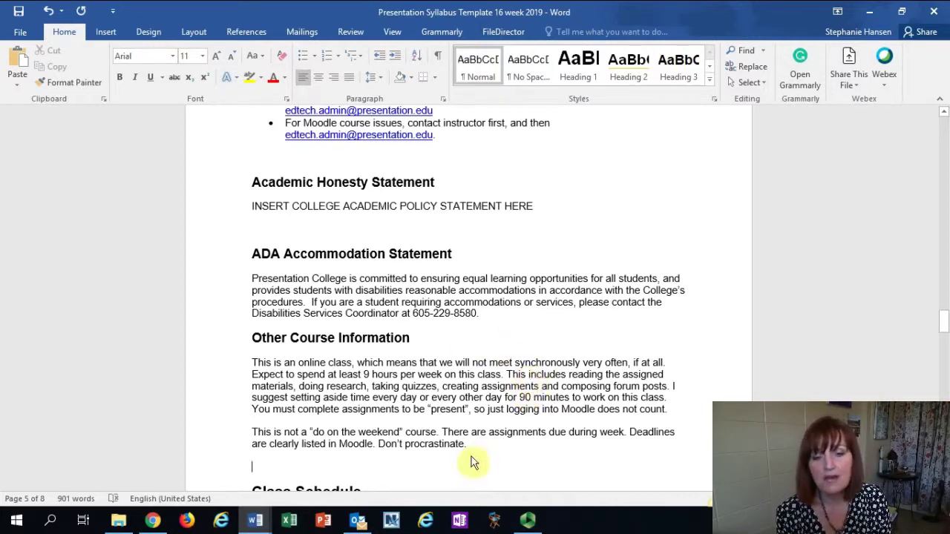
pyautogui.press('Down')
pyautogui.press('Down')
pyautogui.press('Down')
pyautogui.press('Down')
pyautogui.press('Down')
pyautogui.press('Down')
pyautogui.press('Down')
pyautogui.press('Down')
pyautogui.press('Down')
pyautogui.press('Down')
pyautogui.press('Down')
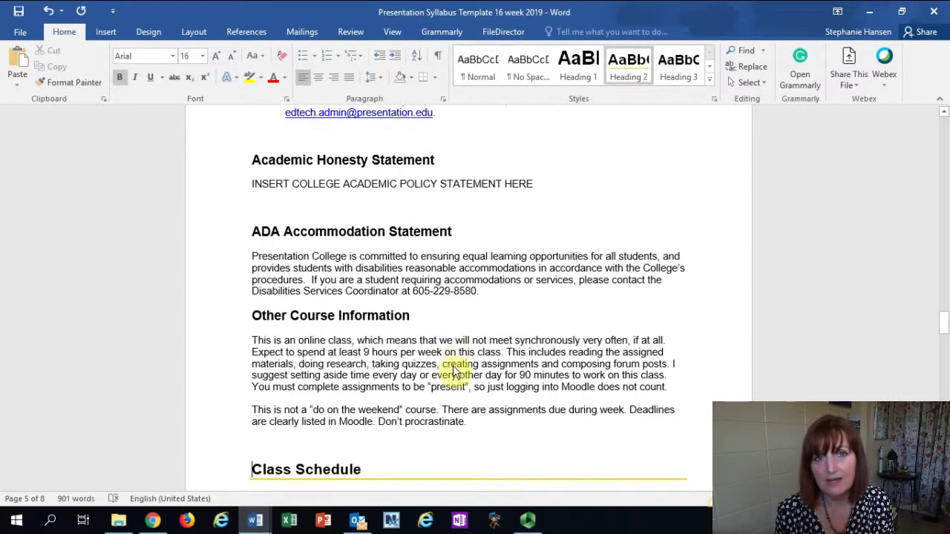
# Step: Review the Class Schedule table through Week 16, including its repeated header rows and alternating row shading
pyautogui.scroll(-10, 442, 379)
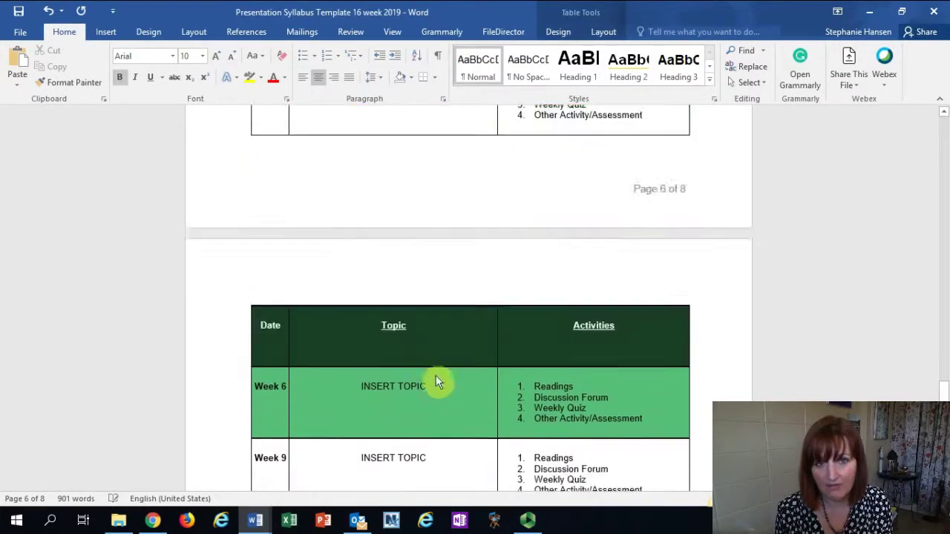
pyautogui.hotkey('ctrl', 'End')
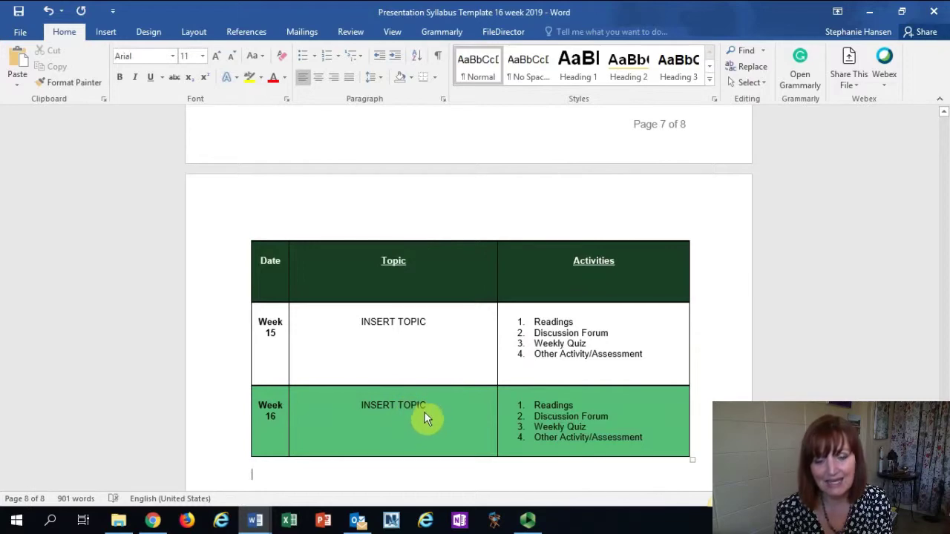
pyautogui.press('Up')
pyautogui.press('Up')
pyautogui.press('Up')
pyautogui.press('Up')
pyautogui.press('Up')
pyautogui.press('Up')
pyautogui.press('Up')
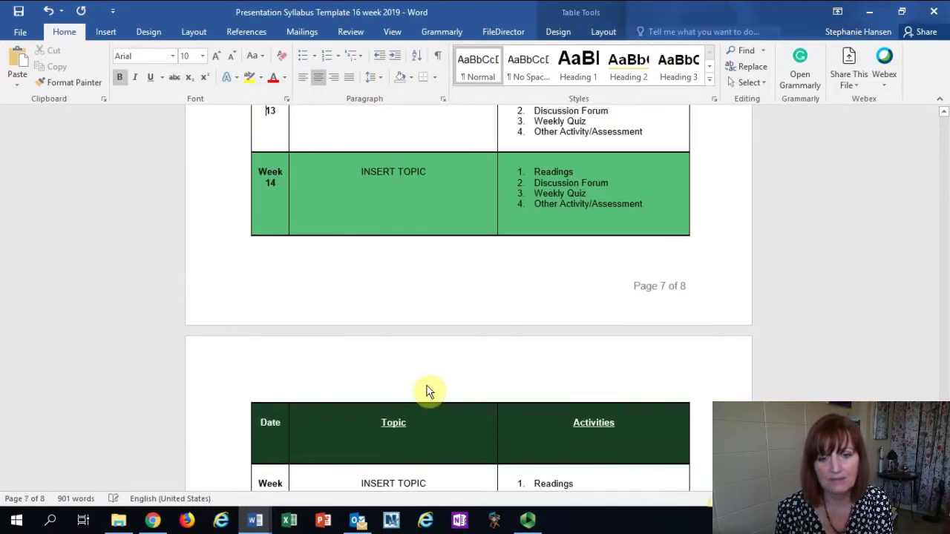
pyautogui.press('Up')
pyautogui.press('Up')
pyautogui.press('Up')
pyautogui.press('Up')
pyautogui.press('Up')
pyautogui.press('Up')
pyautogui.press('Up')
pyautogui.press('Up')
pyautogui.press('Up')
pyautogui.press('Up')
pyautogui.press('Up')
pyautogui.press('Up')
pyautogui.press('Up')
pyautogui.press('Up')
pyautogui.press('Up')
pyautogui.press('Up')
pyautogui.press('Up')
pyautogui.press('Up')
pyautogui.press('Up')
pyautogui.press('Up')
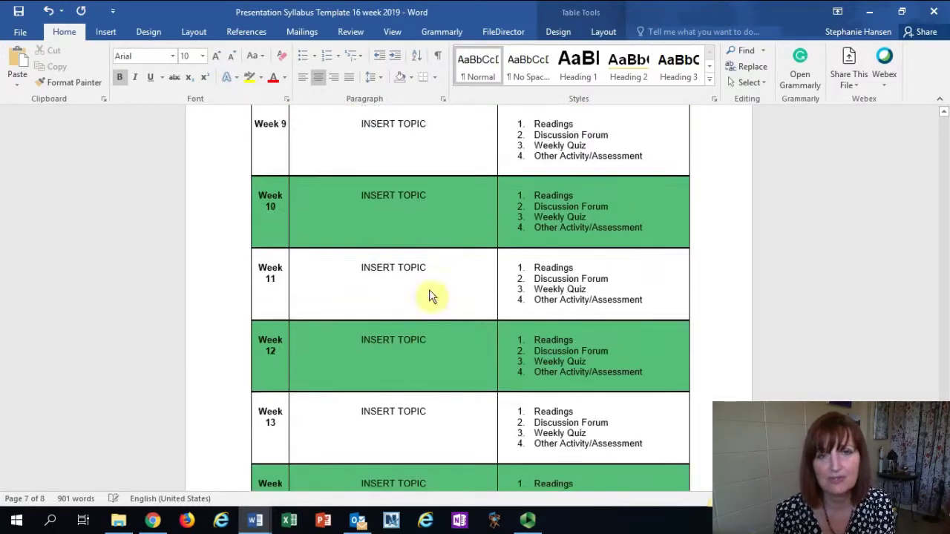
pyautogui.press('Up')
pyautogui.press('Up')
pyautogui.press('Up')
pyautogui.press('Up')
pyautogui.press('Up')
pyautogui.press('Up')
pyautogui.press('Up')
pyautogui.press('Up')
pyautogui.press('Up')
pyautogui.press('Up')
pyautogui.press('Up')
pyautogui.press('Up')
pyautogui.press('Up')
pyautogui.press('Up')
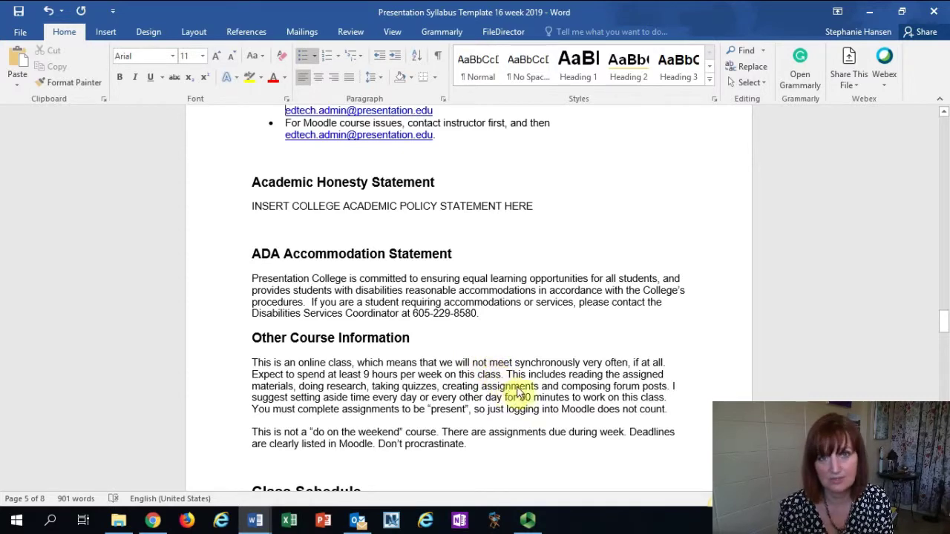
# Step: Look back through the template from Technology Requirements to the textbook references, checking the grading tables and Course Objectives
pyautogui.scroll(20, 523, 383)
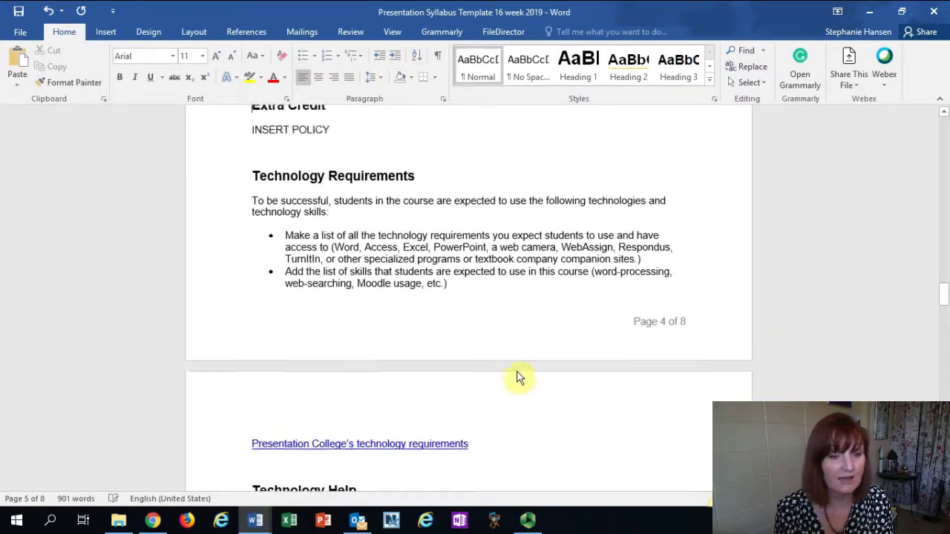
pyautogui.scroll(12, 509, 379)
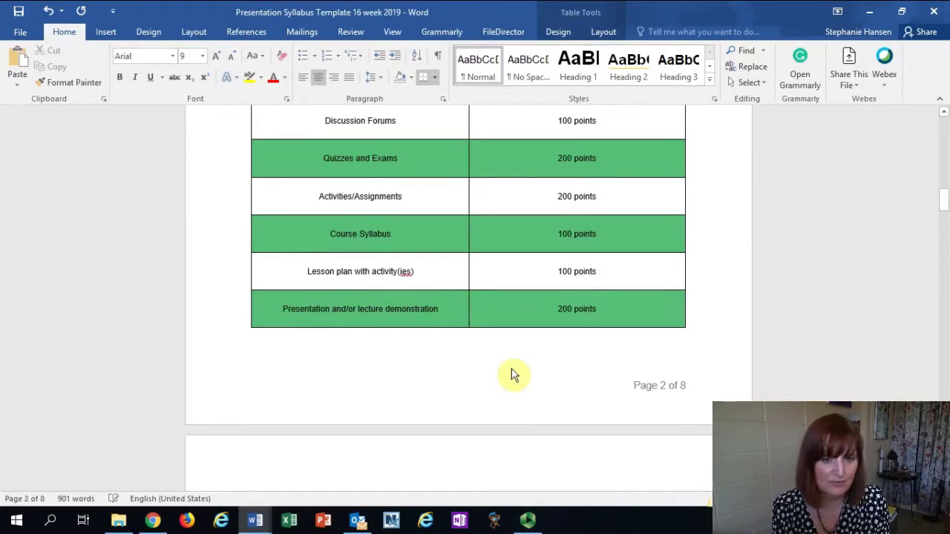
pyautogui.press('Up')
pyautogui.press('Up')
pyautogui.press('Up')
pyautogui.press('Up')
pyautogui.press('Up')
pyautogui.press('Up')
pyautogui.press('Up')
pyautogui.press('Up')
pyautogui.press('Up')
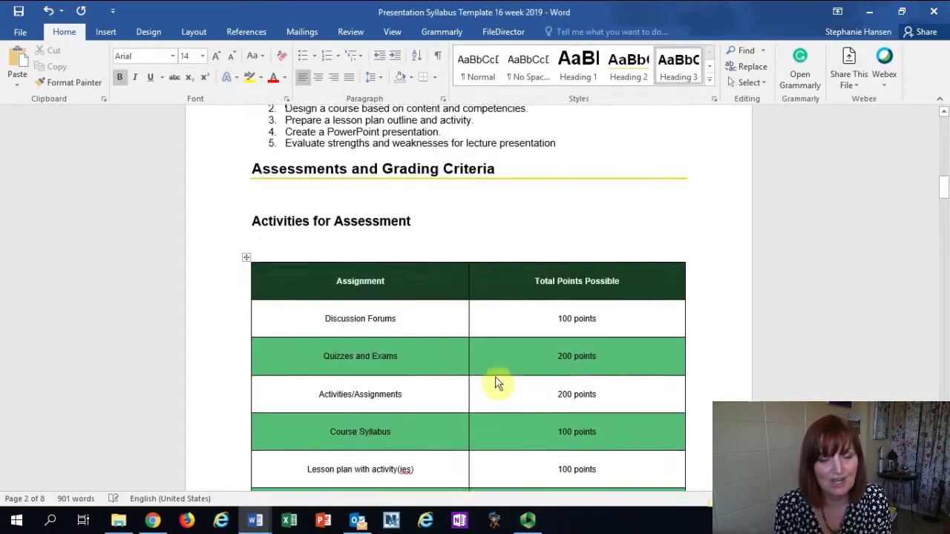
pyautogui.press('Up')
pyautogui.press('Up')
pyautogui.press('Up')
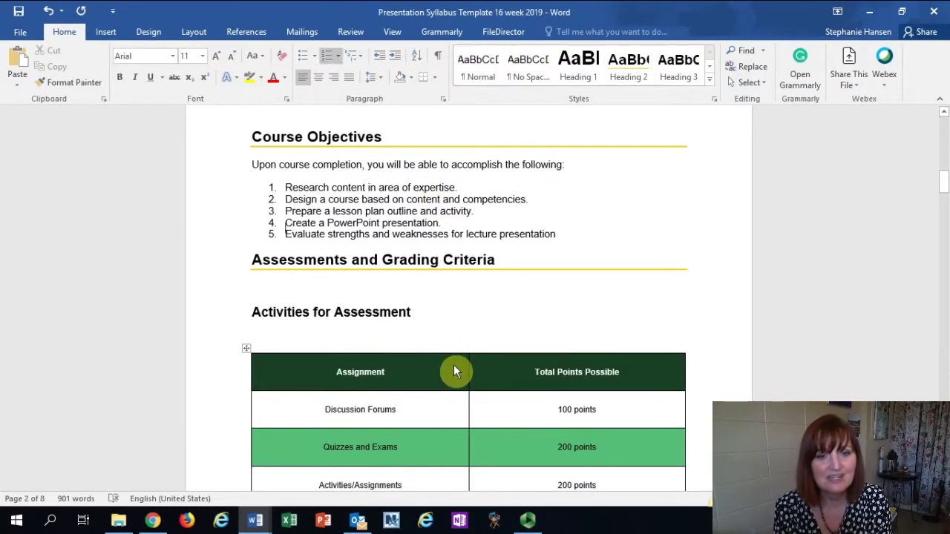
pyautogui.press('Down')
pyautogui.press('Down')
pyautogui.press('Down')
pyautogui.press('Down')
pyautogui.press('Down')
pyautogui.press('Down')
pyautogui.press('Down')
pyautogui.press('Down')
pyautogui.press('Down')
pyautogui.press('Down')
pyautogui.press('Down')
pyautogui.press('Down')
pyautogui.press('Down')
pyautogui.press('Down')
pyautogui.press('Down')
pyautogui.press('Down')
pyautogui.press('Down')
pyautogui.press('Down')
pyautogui.press('Down')
pyautogui.press('Down')
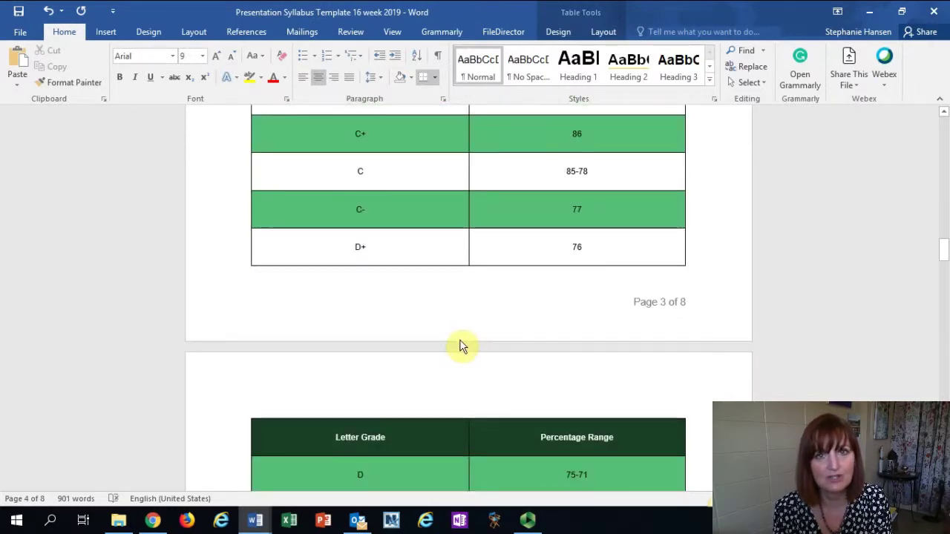
pyautogui.scroll(20, 401, 242)
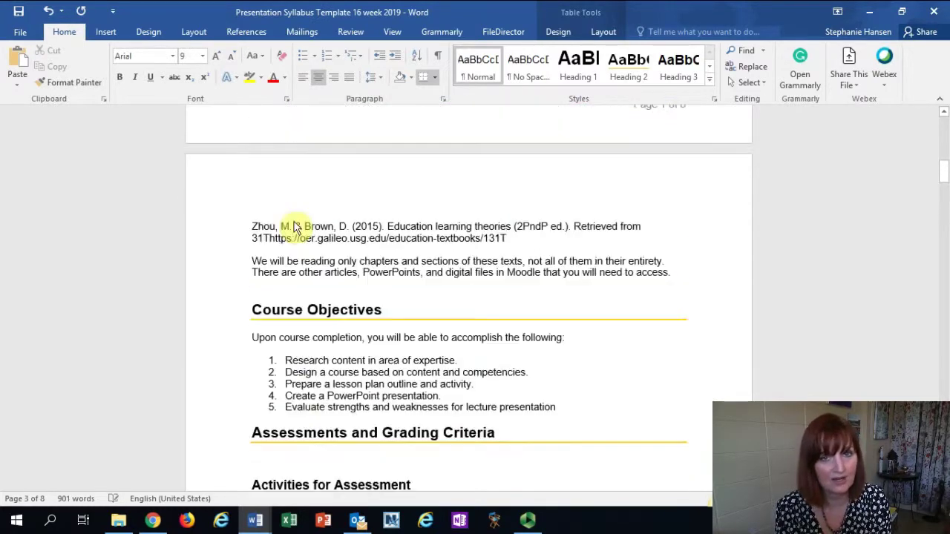
pyautogui.press('Up')
pyautogui.press('Up')
pyautogui.press('Up')
pyautogui.press('Up')
pyautogui.press('Up')
pyautogui.press('Up')
pyautogui.press('Up')
pyautogui.press('Up')
pyautogui.press('Up')
pyautogui.press('Up')
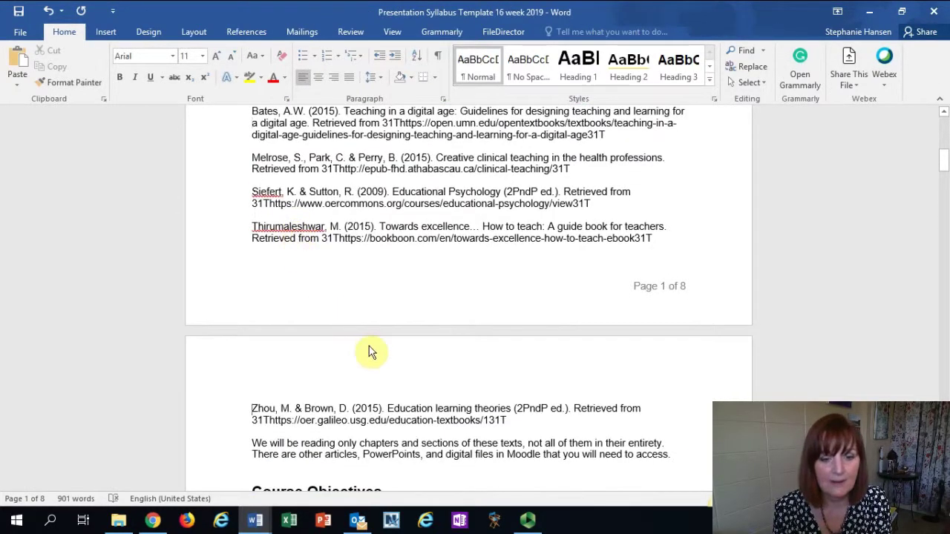
# Step: Check the template from the textbook references through the Grading Scale table to the Course and School Policies section
pyautogui.press('Down')
pyautogui.press('Down')
pyautogui.press('Down')
pyautogui.press('Down')
pyautogui.press('Down')
pyautogui.press('Down')
pyautogui.press('Down')
pyautogui.press('Down')
pyautogui.press('Down')
pyautogui.press('Down')
pyautogui.press('Down')
pyautogui.press('Down')
pyautogui.press('Down')
pyautogui.press('Down')
pyautogui.press('Down')
pyautogui.press('Down')
pyautogui.press('Down')
pyautogui.press('Down')
pyautogui.press('Down')
pyautogui.press('Down')
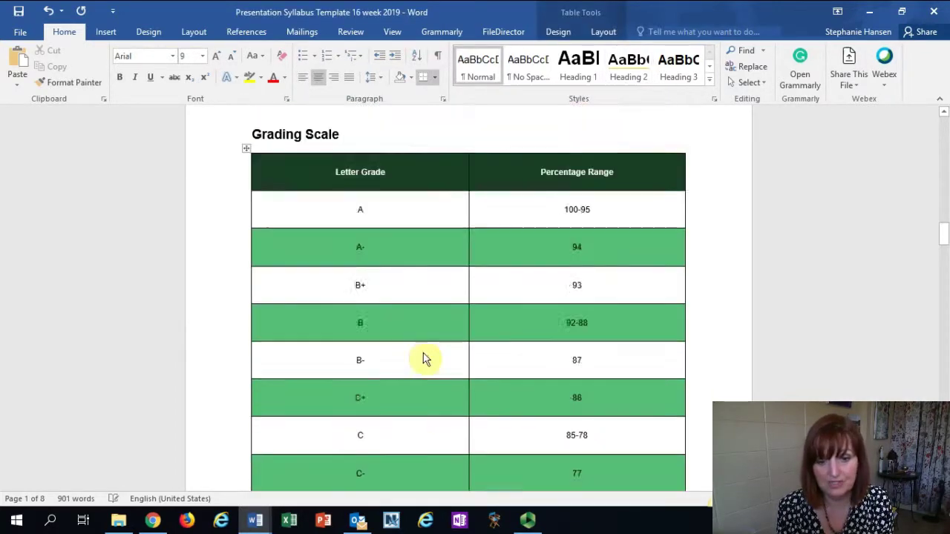
pyautogui.press('Down')
pyautogui.press('Down')
pyautogui.press('Down')
pyautogui.press('Down')
pyautogui.press('Down')
pyautogui.press('Down')
pyautogui.press('Down')
pyautogui.press('Down')
pyautogui.press('Down')
pyautogui.press('Down')
pyautogui.press('Down')
pyautogui.press('Down')
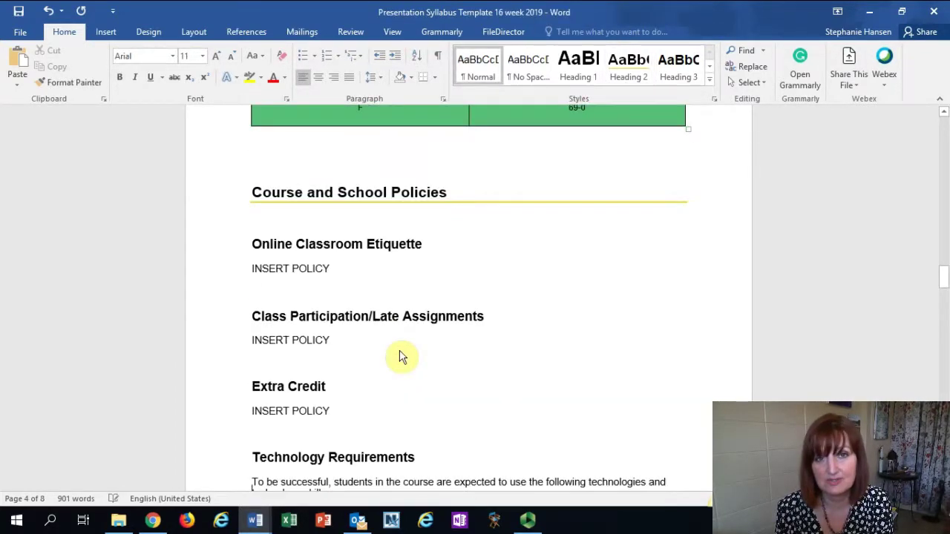
# Step: Examine the remaining policy sections from Technology Requirements through Technology Help and Academic Honesty to the ADA Accommodation Statement
pyautogui.press('Down')
pyautogui.press('Down')
pyautogui.press('Down')
pyautogui.press('Down')
pyautogui.press('Down')
pyautogui.press('Down')
pyautogui.press('Down')
pyautogui.press('Down')
pyautogui.press('Down')
pyautogui.press('Down')
pyautogui.press('Down')
pyautogui.press('Down')
pyautogui.press('Down')
pyautogui.press('Down')
pyautogui.press('Down')
pyautogui.press('Down')
pyautogui.press('Down')
pyautogui.press('Down')
pyautogui.press('Down')
pyautogui.press('Down')
pyautogui.press('Down')
pyautogui.press('Down')
pyautogui.press('Down')
pyautogui.press('Down')
pyautogui.press('Down')
pyautogui.press('Down')
pyautogui.press('Down')
pyautogui.press('Down')
pyautogui.press('Down')
pyautogui.press('Down')
pyautogui.press('Down')
pyautogui.press('Down')
pyautogui.press('Down')
pyautogui.press('Down')
pyautogui.press('Down')
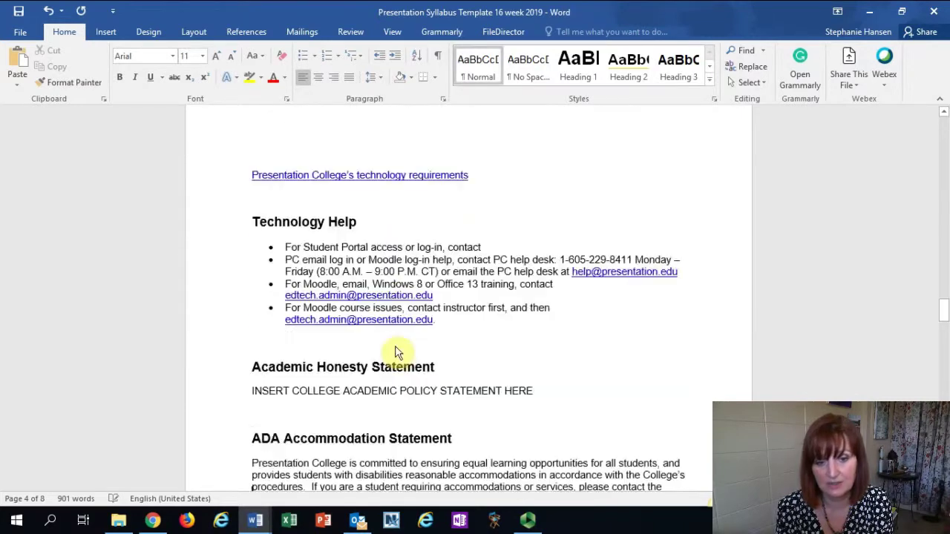
# Step: Add the line "Student Expectations" between the Other Course Information text and the Class Schedule heading, correcting its spelling
pyautogui.press('Down')
pyautogui.press('Down')
pyautogui.press('Down')
pyautogui.press('Down')
pyautogui.press('Down')
pyautogui.press('Down')
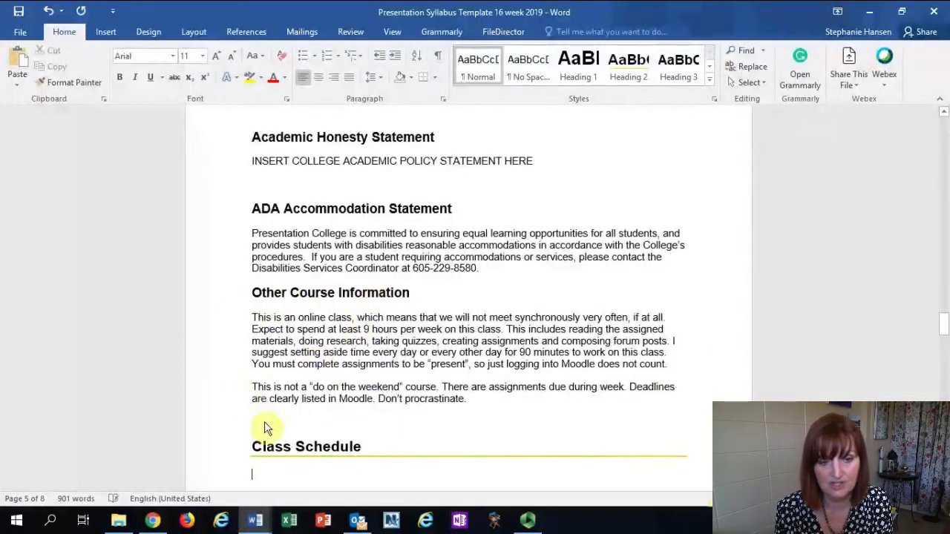
pyautogui.write('Stud')
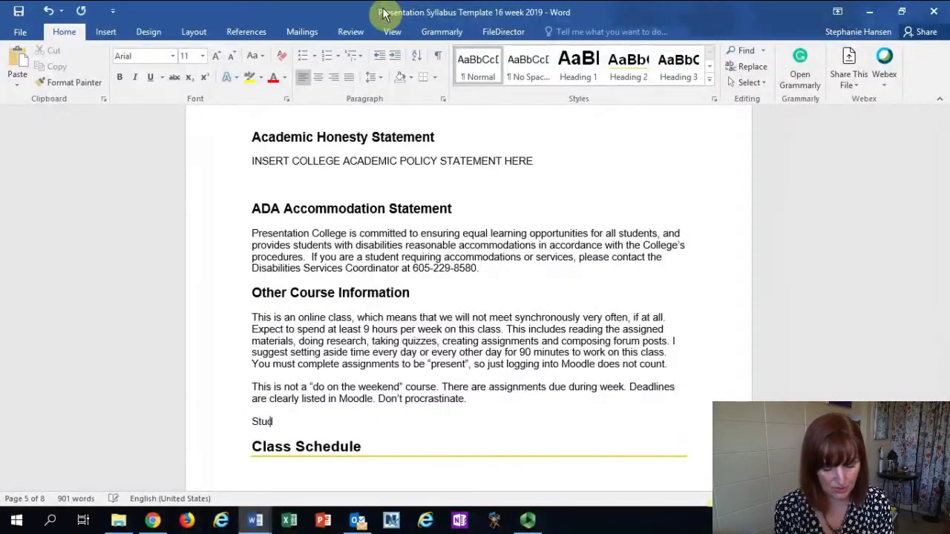
pyautogui.write('xpections')
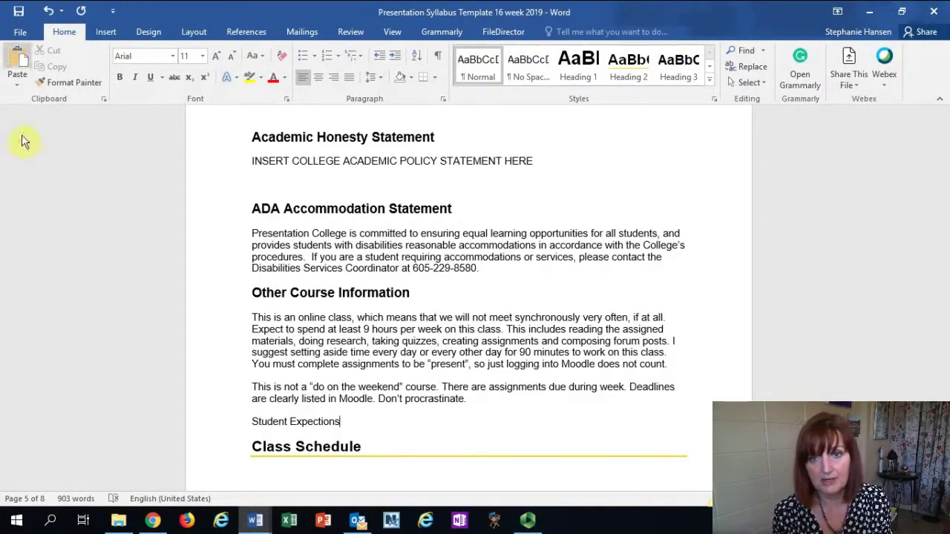
pyautogui.rightClick(338, 423)
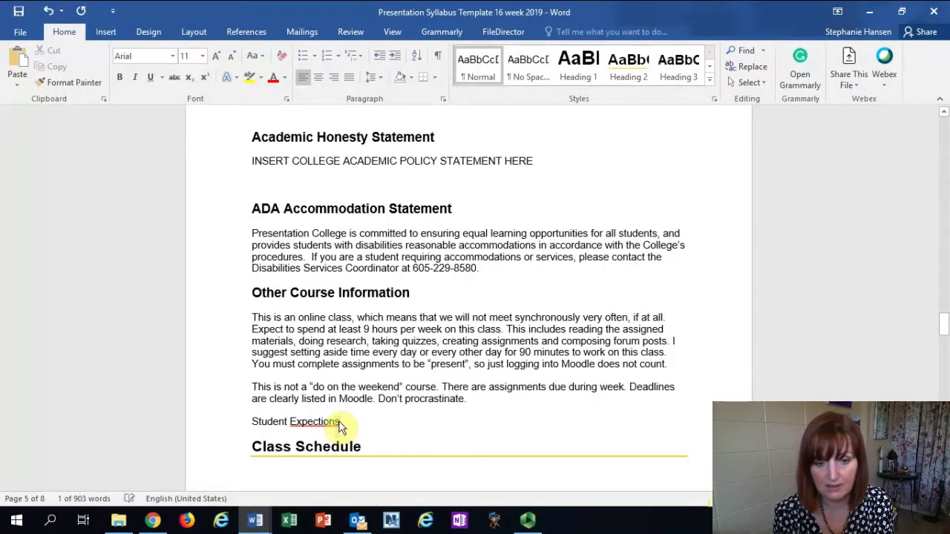
pyautogui.click(309, 426)
pyautogui.rightClick(337, 422)
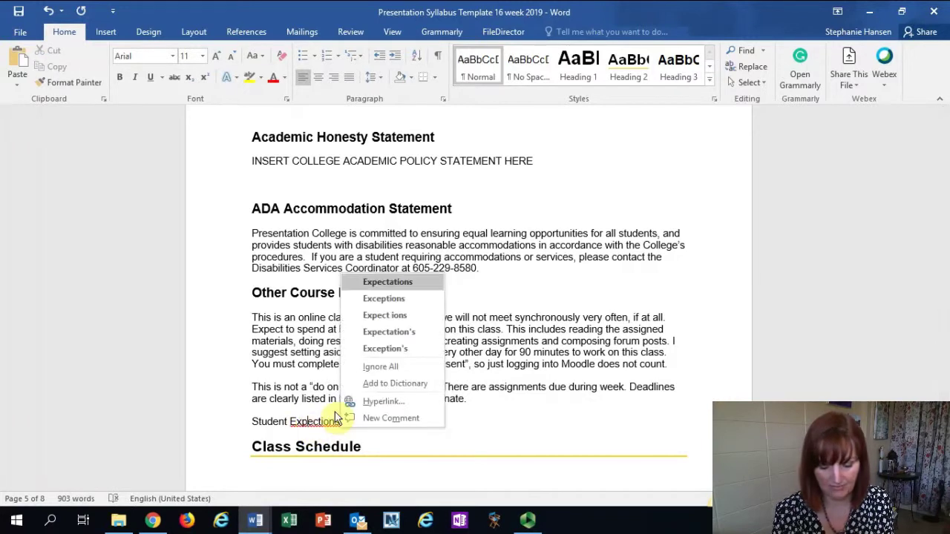
pyautogui.click(382, 286)
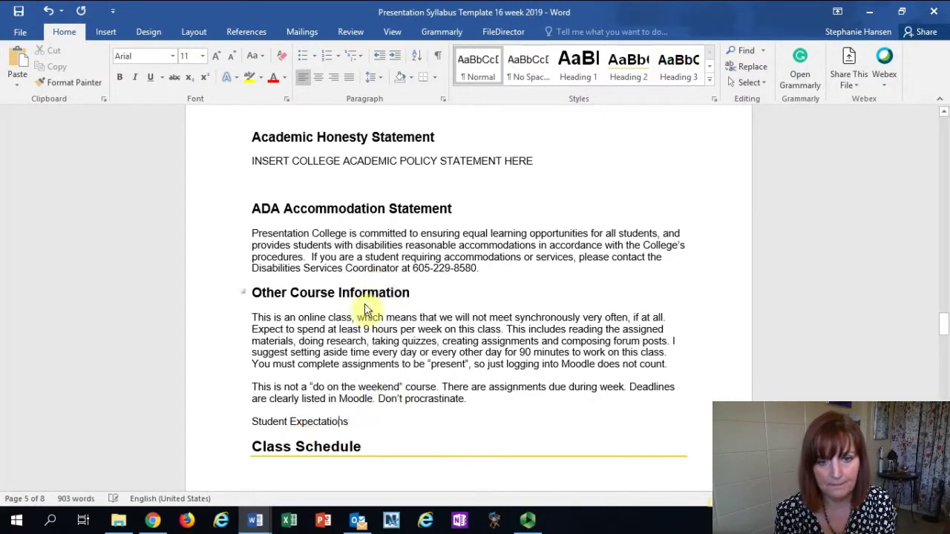
# Step: Format the "Student Expectations" line as Heading 3 and add an empty body paragraph beneath it
pyautogui.moveTo(339, 431); pyautogui.dragTo(258, 433)
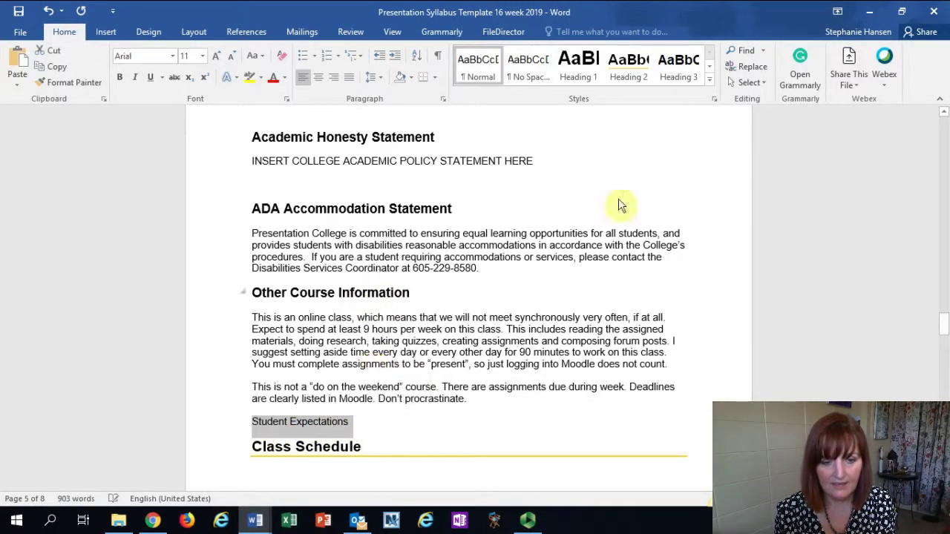
pyautogui.click(678, 65)
pyautogui.click(403, 426)
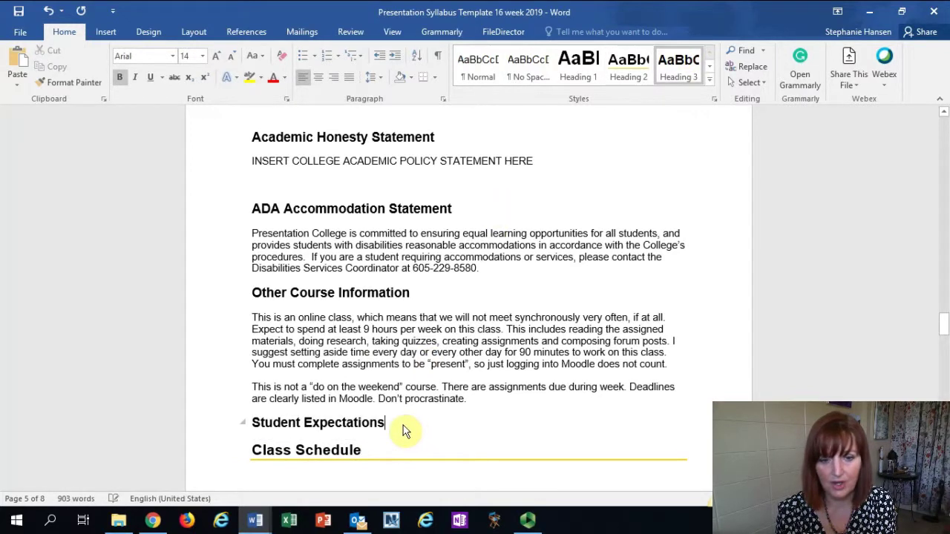
pyautogui.press('Return')
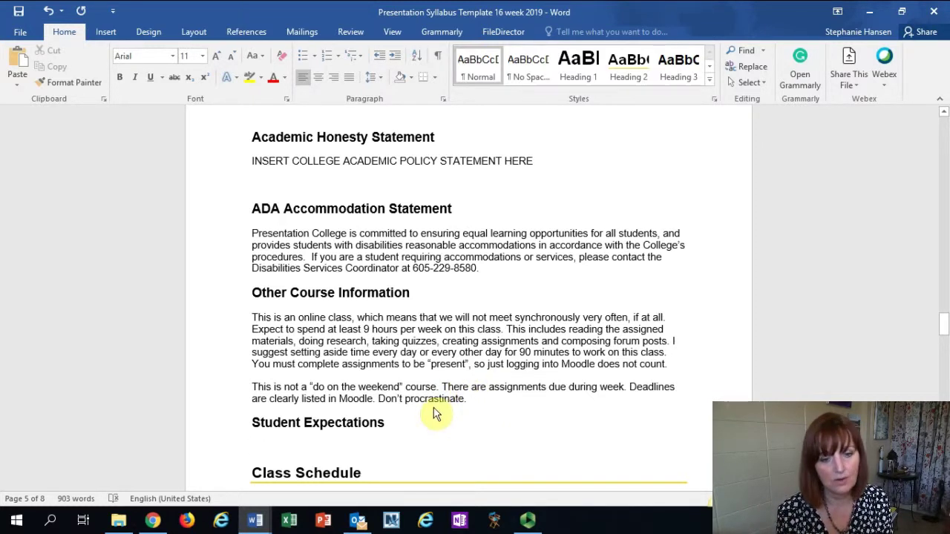
pyautogui.click(386, 425)
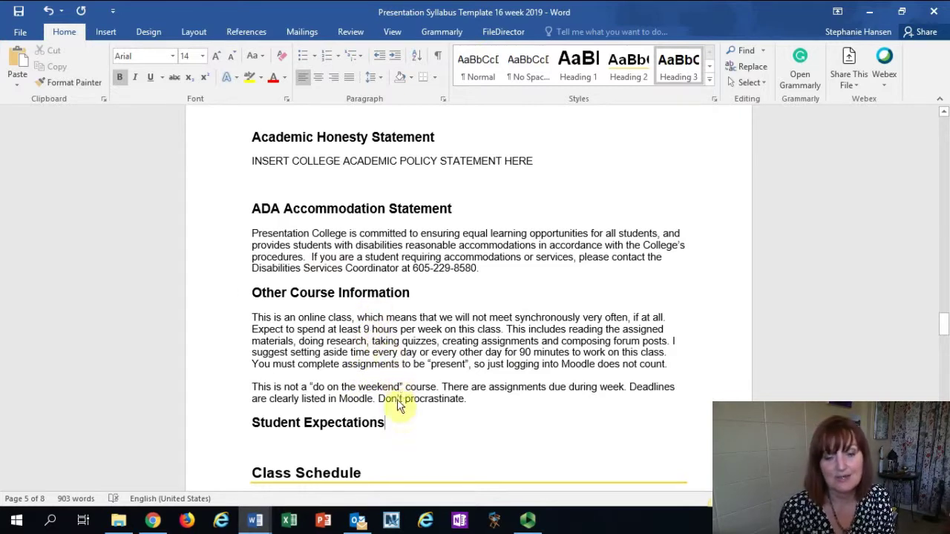
pyautogui.click(406, 422)
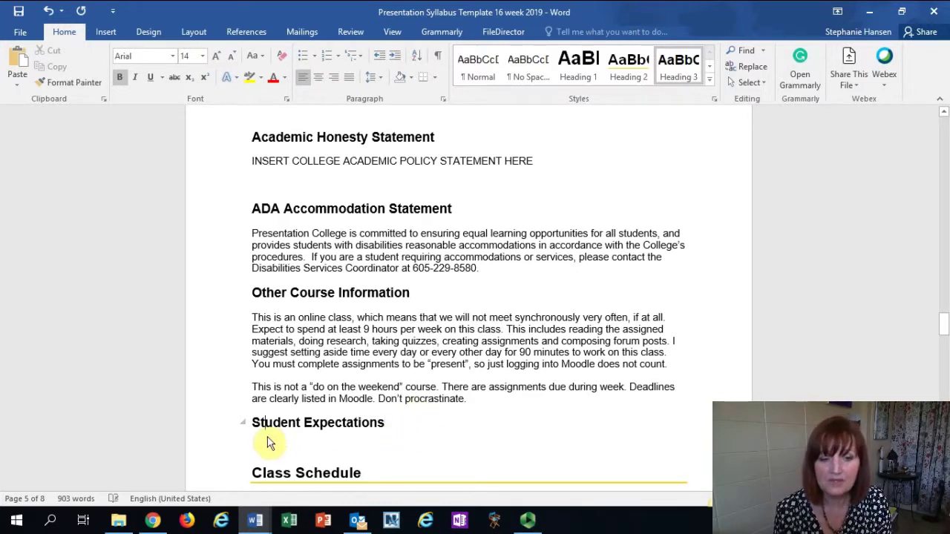
# Step: Save the syllabus as a new Word document named "New syllabus test" in the Ed Tech- Fac Dev folder
pyautogui.moveTo(943, 324); pyautogui.dragTo(878, 79)
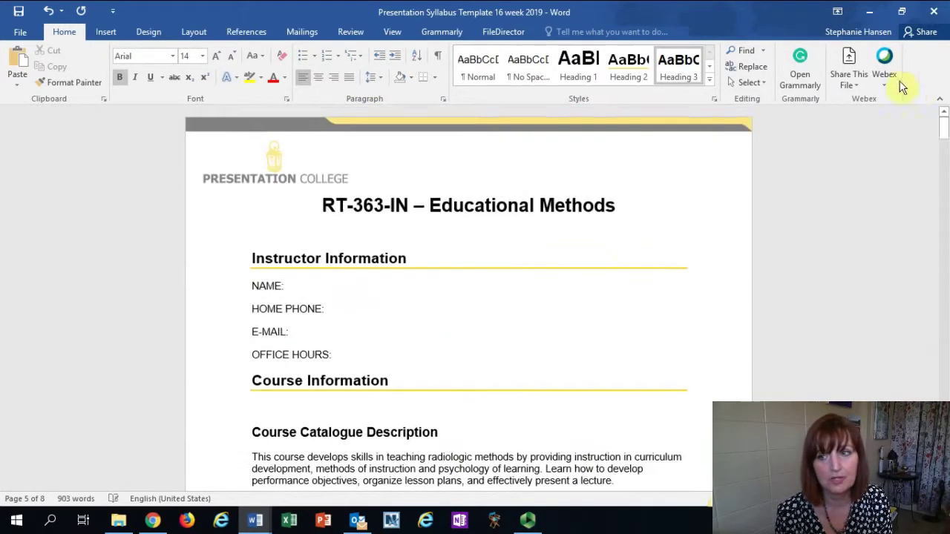
pyautogui.click(20, 33)
pyautogui.click(28, 172)
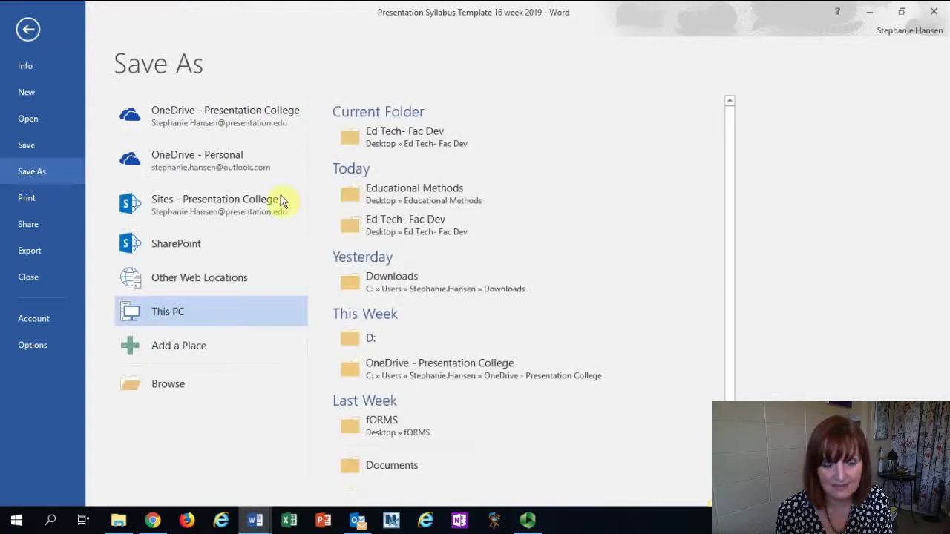
pyautogui.click(414, 133)
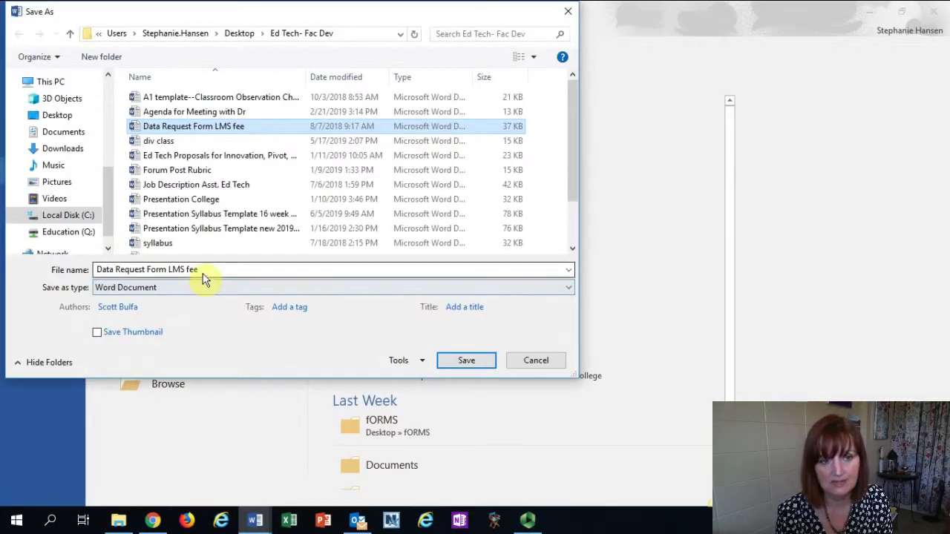
pyautogui.write('New syllabus')
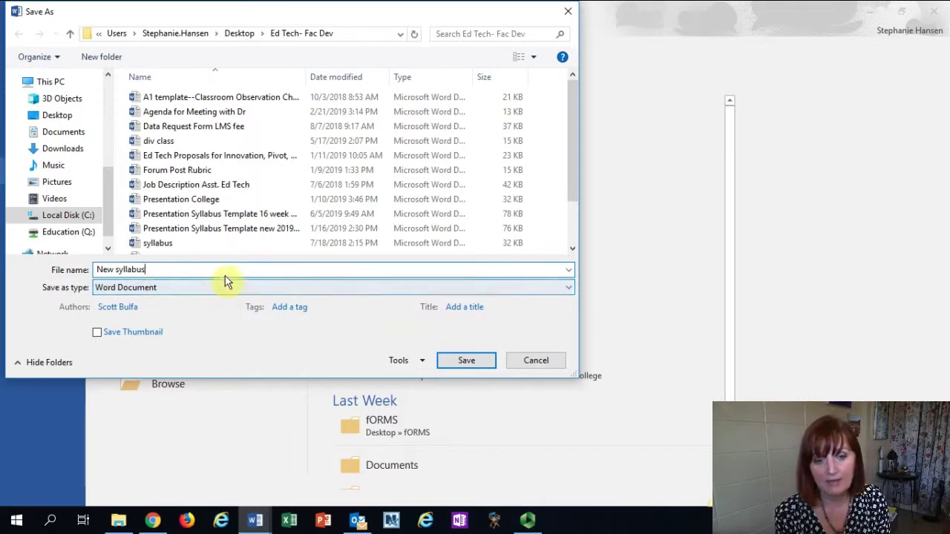
pyautogui.write('y')
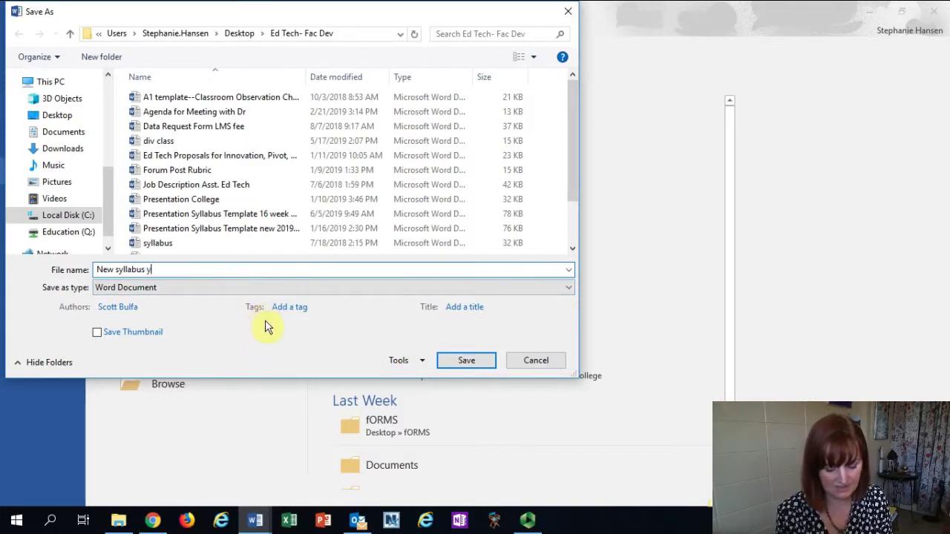
pyautogui.press('BackSpace')
pyautogui.write('tes')
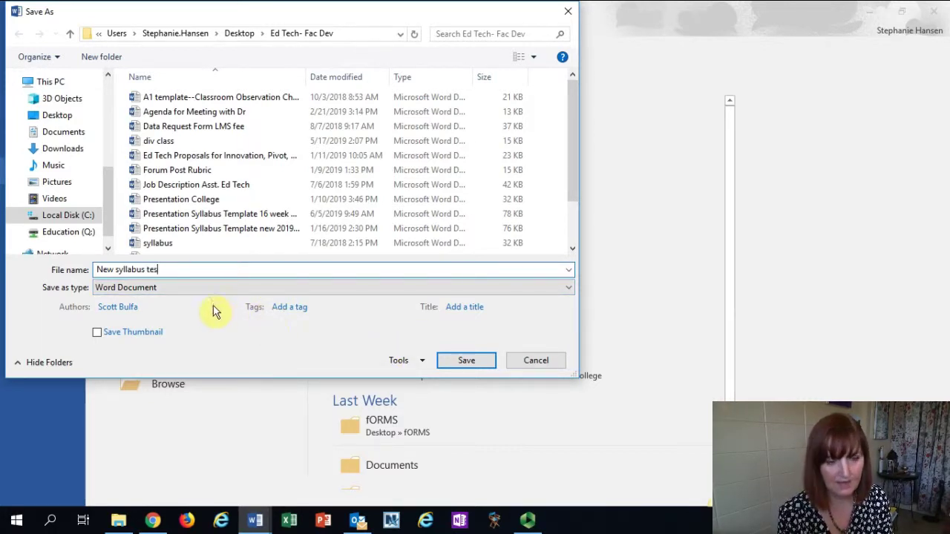
pyautogui.write('t')
pyautogui.press('Return')
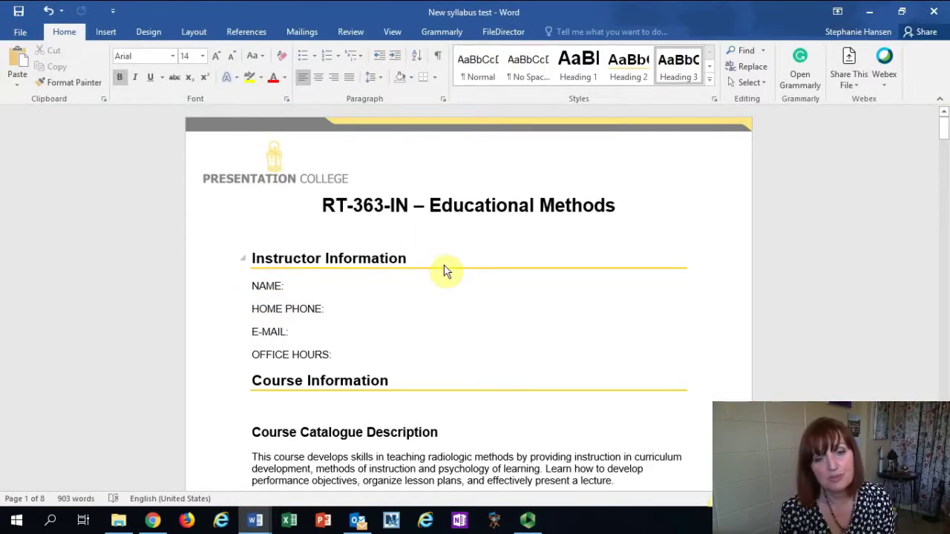
# Step: Run the accessibility check on the document, review the inspection results and close them
pyautogui.click(20, 34)
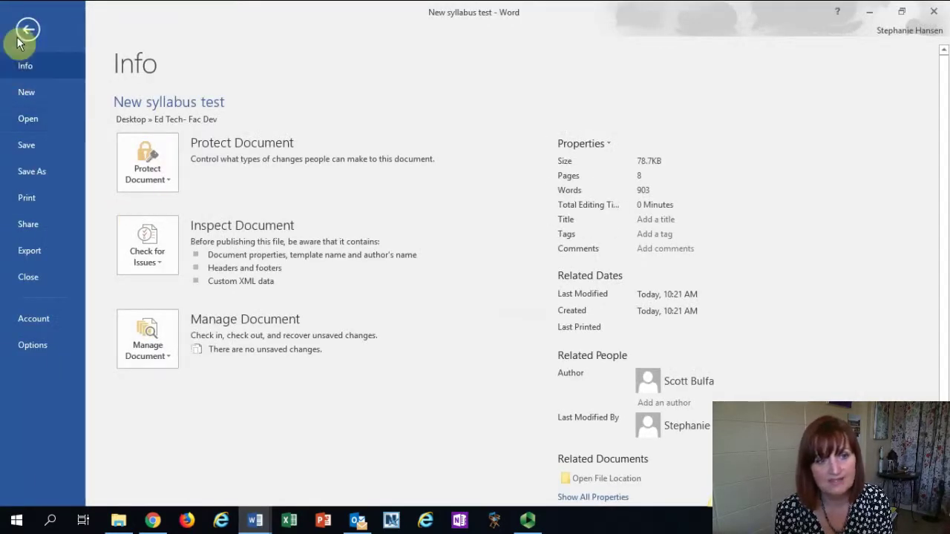
pyautogui.click(24, 32)
pyautogui.click(20, 34)
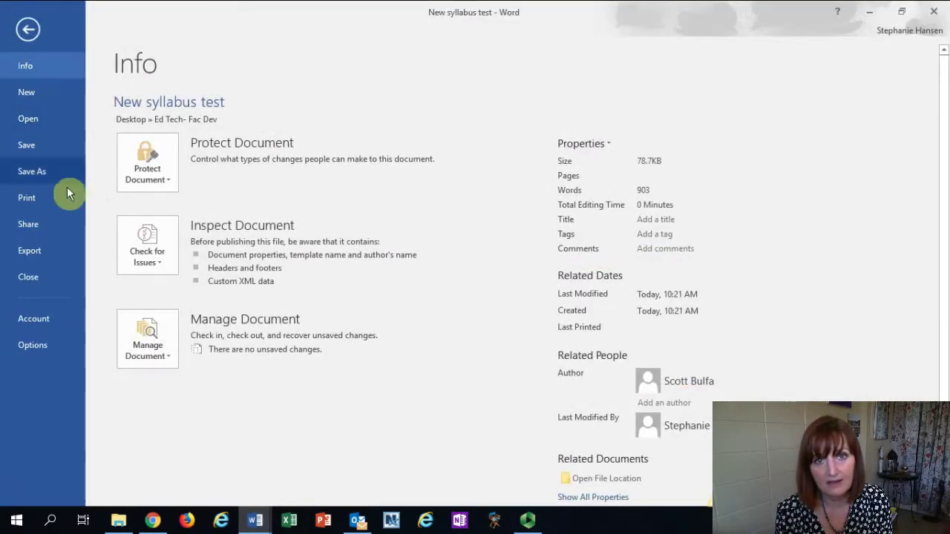
pyautogui.click(141, 234)
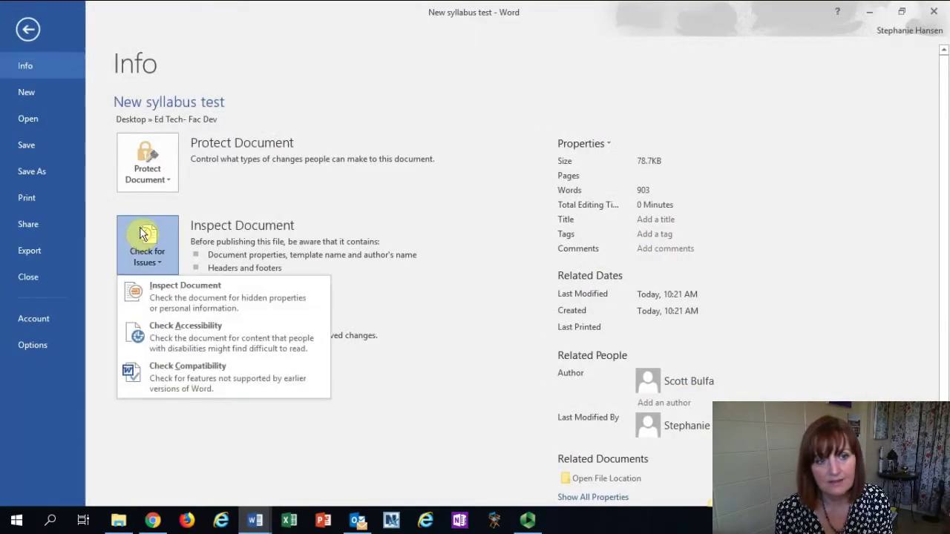
pyautogui.click(185, 335)
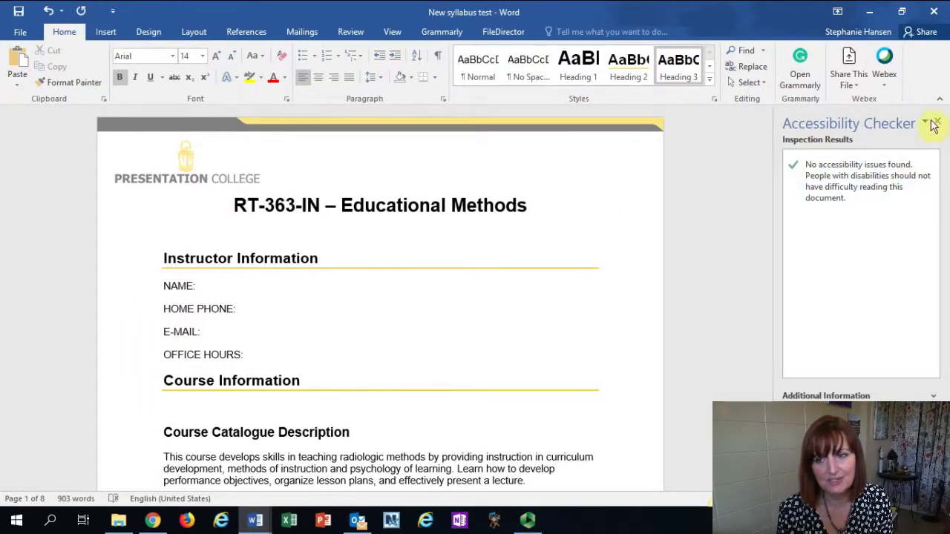
pyautogui.click(936, 123)
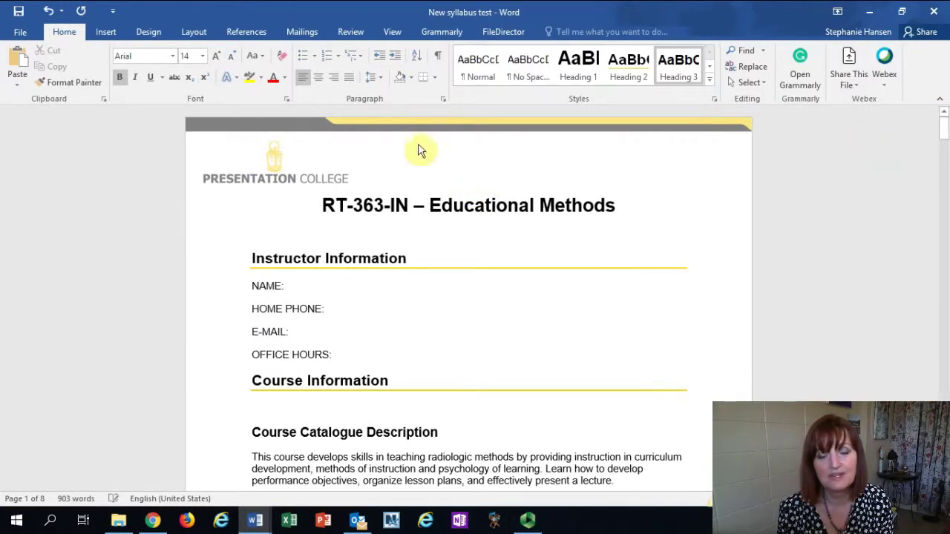
# Step: Look through the saved syllabus from Instructor Information past the Course Objectives to the ADA Accommodation and Student Expectations sections
pyautogui.press('Down')
pyautogui.press('Down')
pyautogui.press('Down')
pyautogui.press('Down')
pyautogui.press('Down')
pyautogui.press('Down')
pyautogui.press('Down')
pyautogui.press('Down')
pyautogui.press('Down')
pyautogui.press('Down')
pyautogui.press('Down')
pyautogui.press('Down')
pyautogui.press('Down')
pyautogui.press('Down')
pyautogui.press('Down')
pyautogui.press('Down')
pyautogui.press('Down')
pyautogui.press('Down')
pyautogui.press('Down')
pyautogui.press('Down')
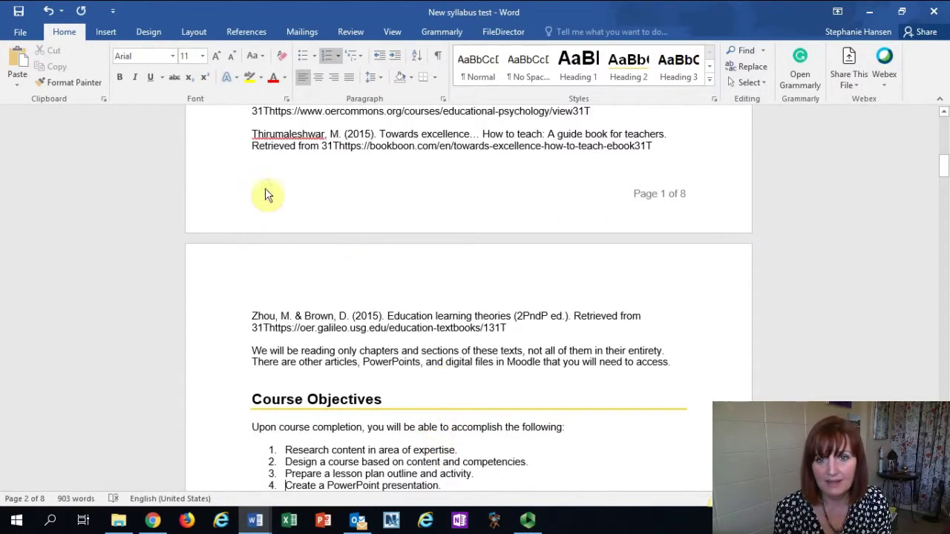
pyautogui.scroll(-15, 456, 239)
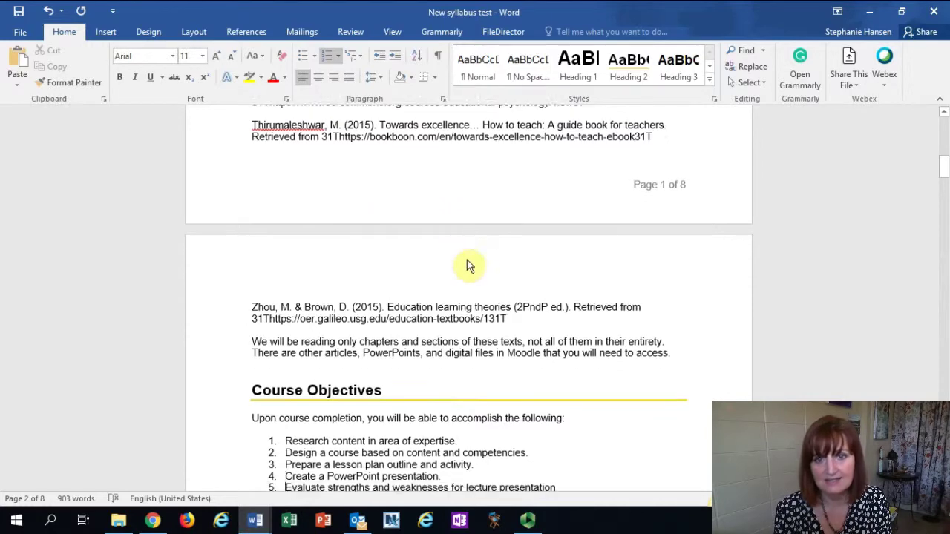
pyautogui.scroll(-15, 490, 300)
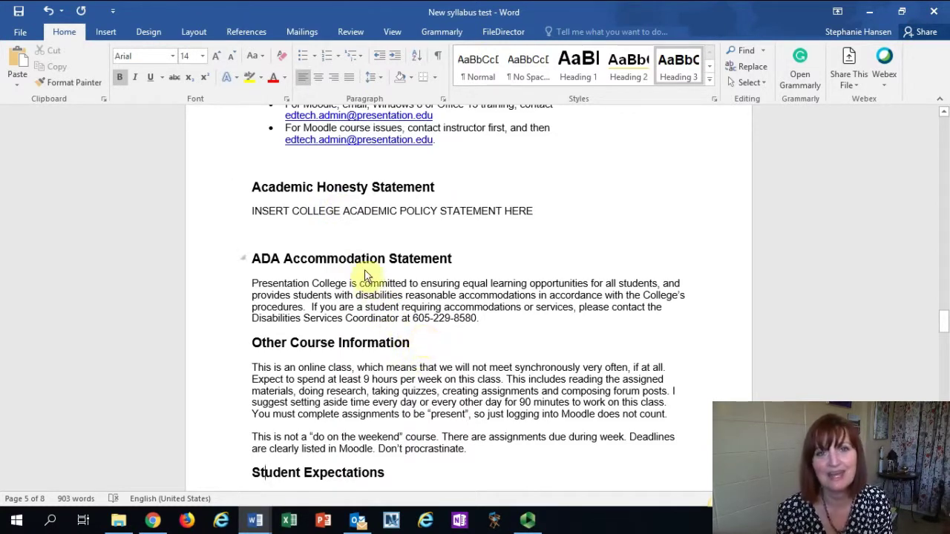
pyautogui.click(19, 36)
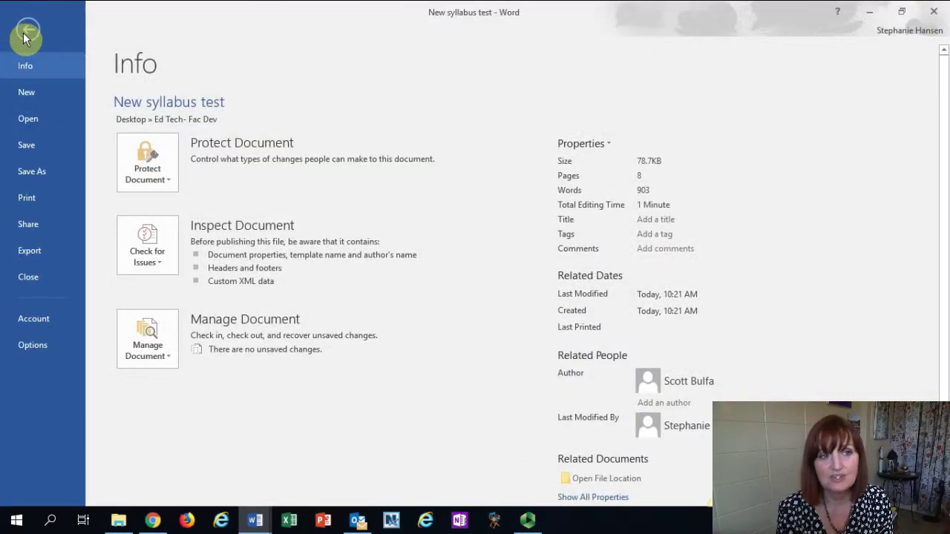
pyautogui.click(30, 172)
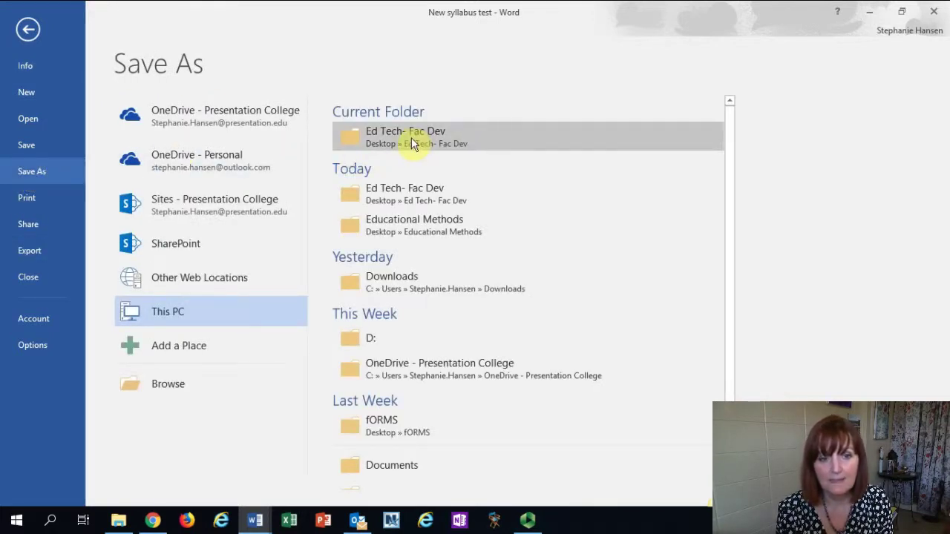
pyautogui.click(405, 131)
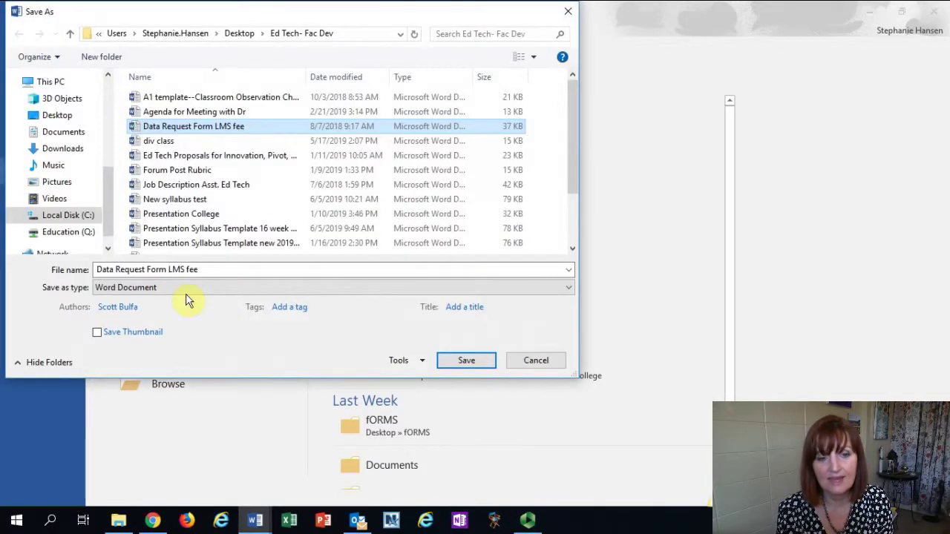
pyautogui.click(176, 291)
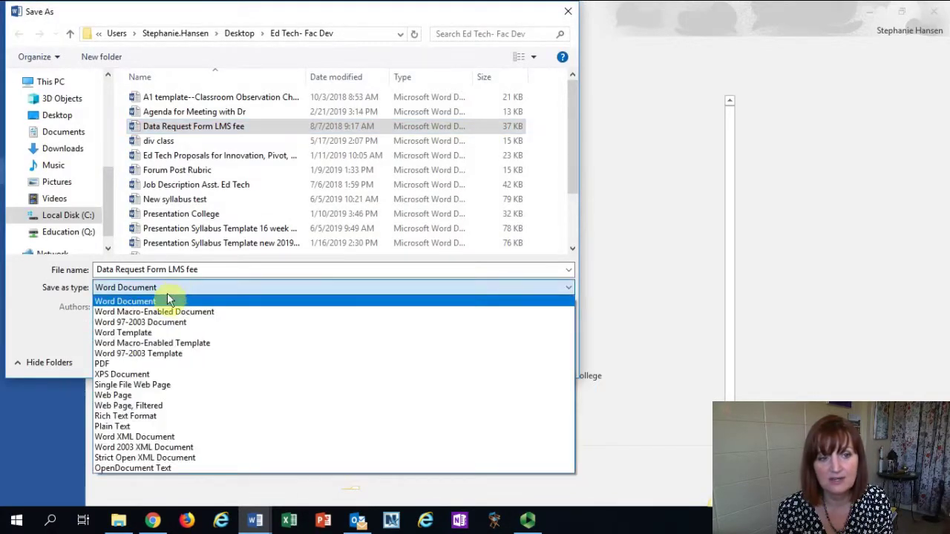
pyautogui.click(158, 364)
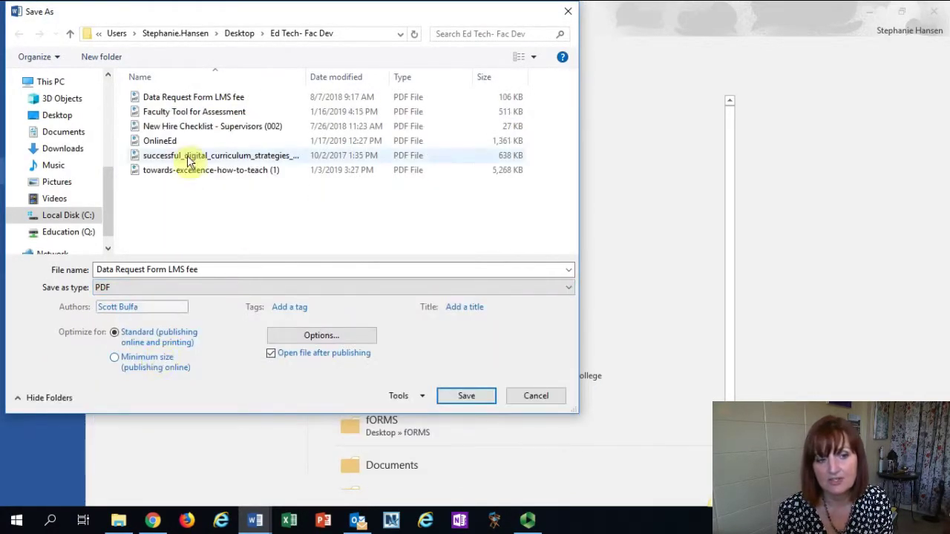
pyautogui.moveTo(214, 269); pyautogui.dragTo(65, 271)
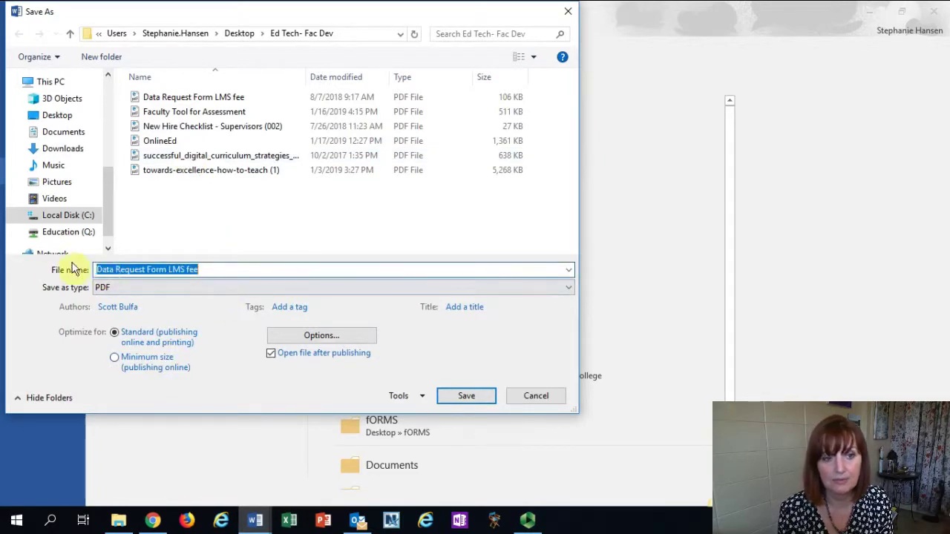
pyautogui.click(536, 396)
# Step: Export the syllabus as a PDF named "New syllabus test" in the Ed Tech- Fac Dev folder and check its first page
pyautogui.click(26, 251)
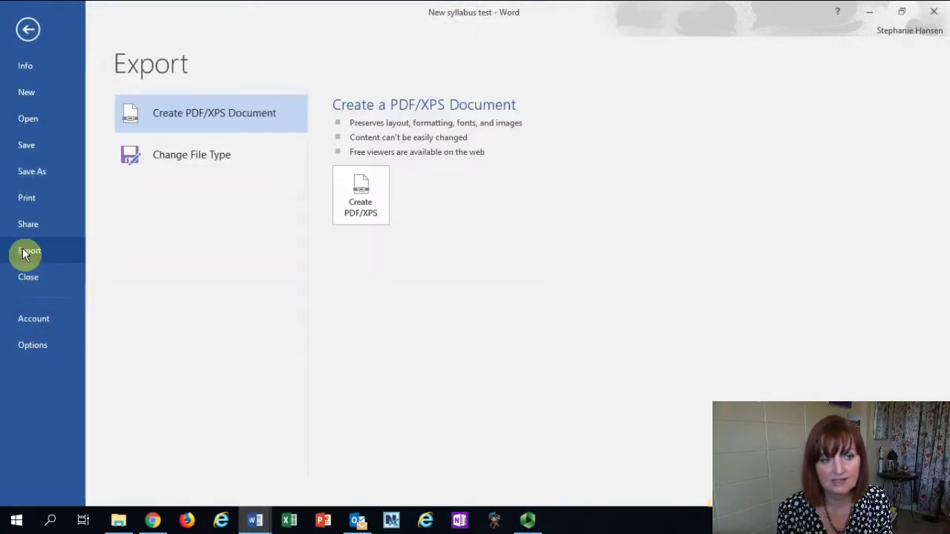
pyautogui.click(361, 190)
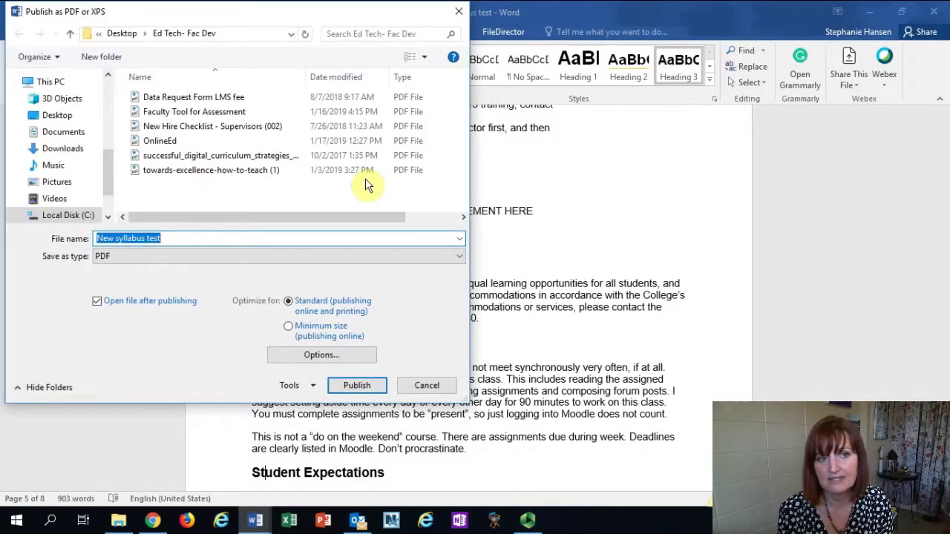
pyautogui.click(357, 386)
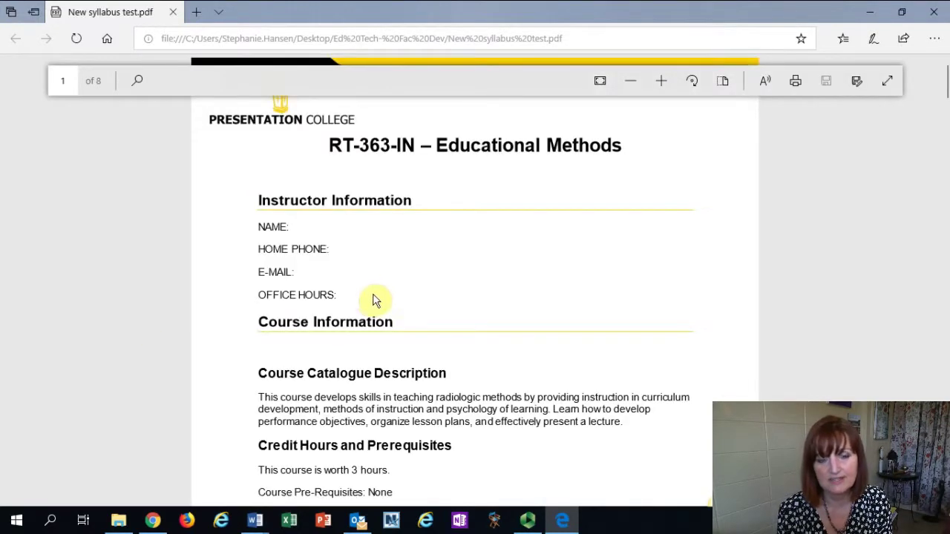
pyautogui.scroll(-2, 935, 271)
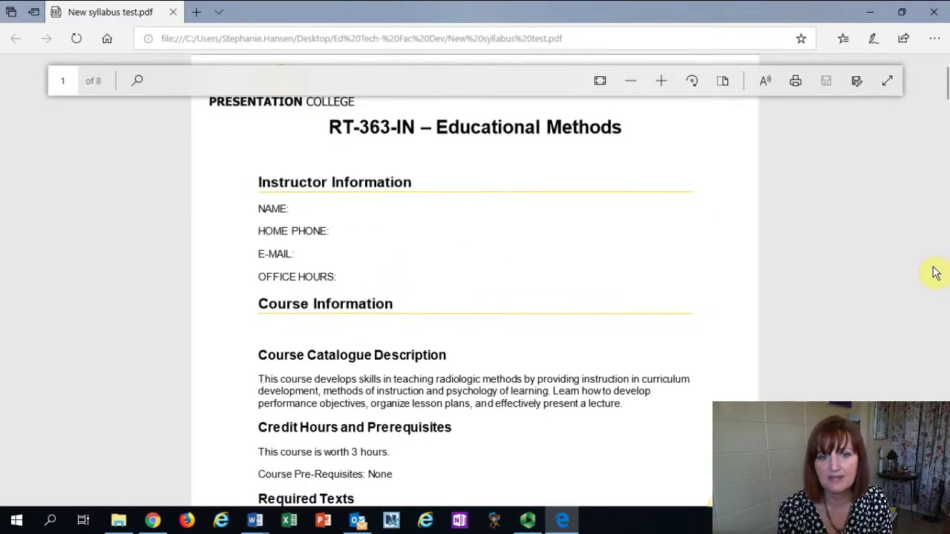
pyautogui.scroll(-3, 934, 272)
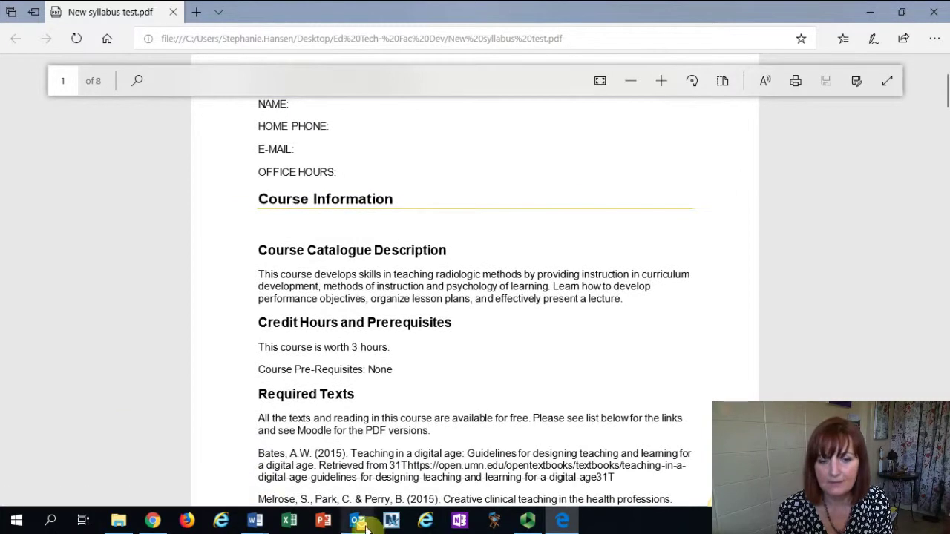